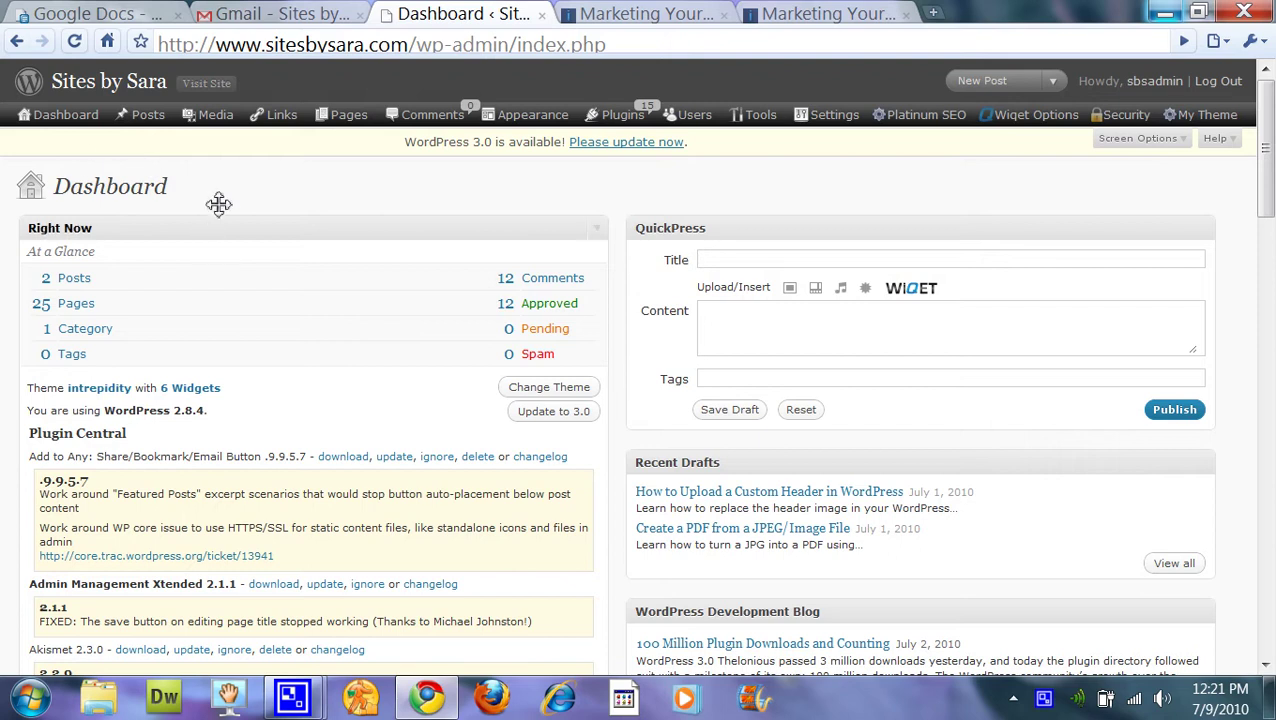
Start a new blank page from the site's Pages section
click(79, 307)
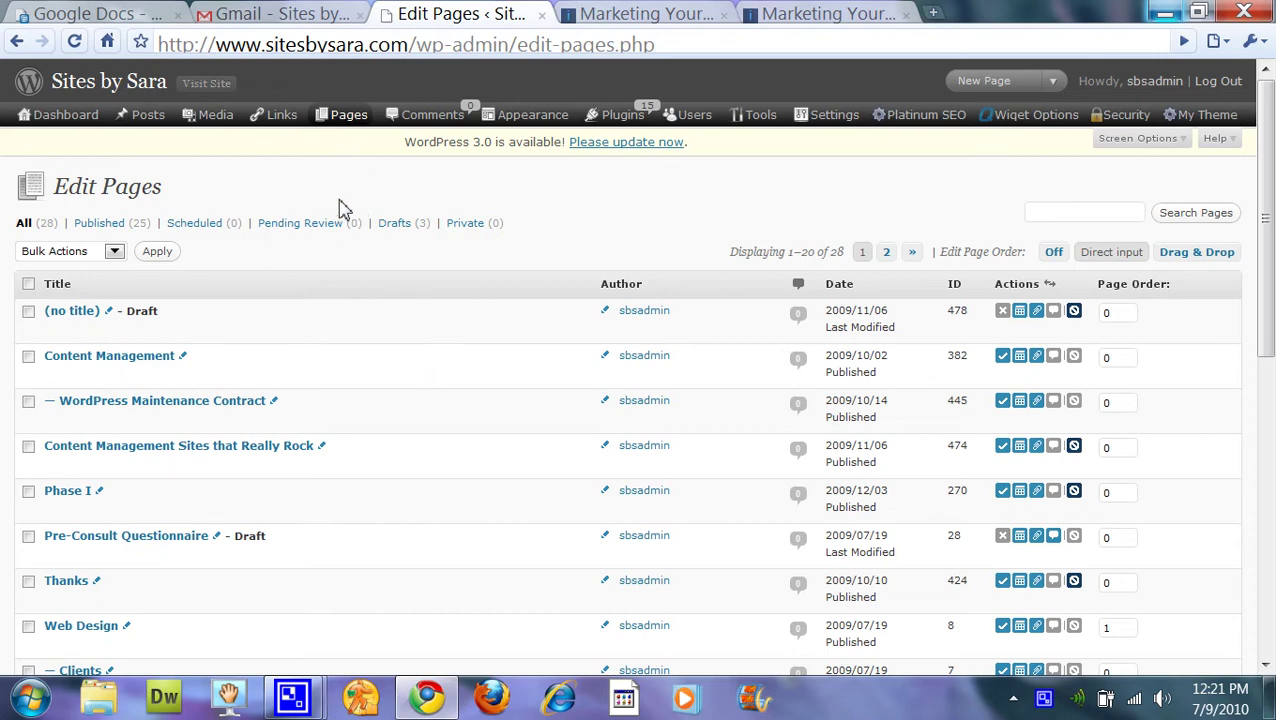
mouse_move(350, 117)
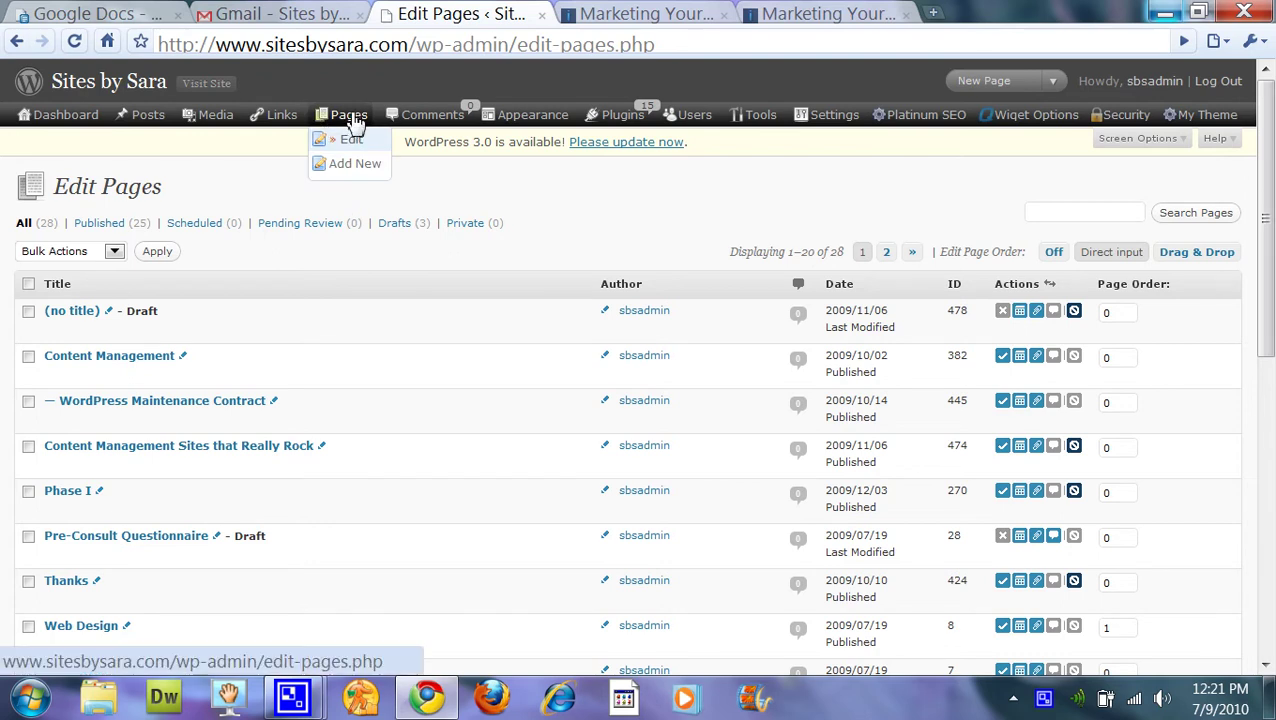
click(357, 170)
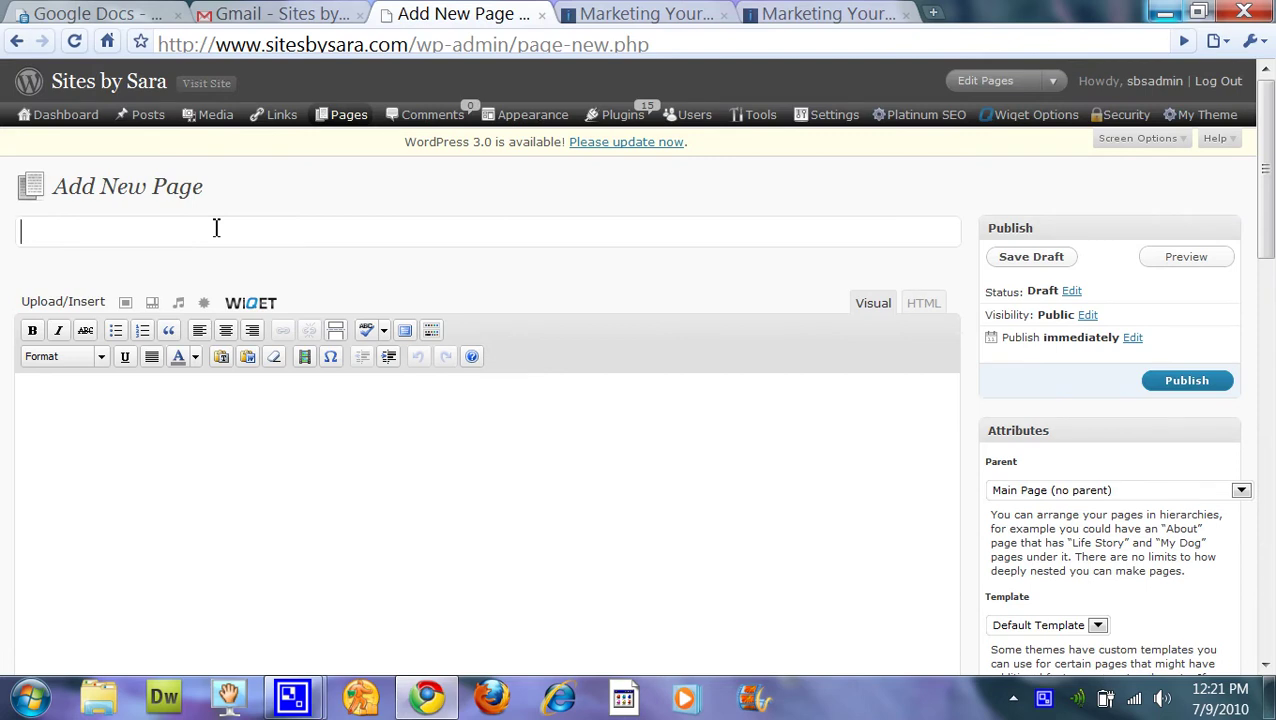
Title the page "Relevant Title, Be Specific" and enter "Here is some content." as its body text
text(Relevant Title)
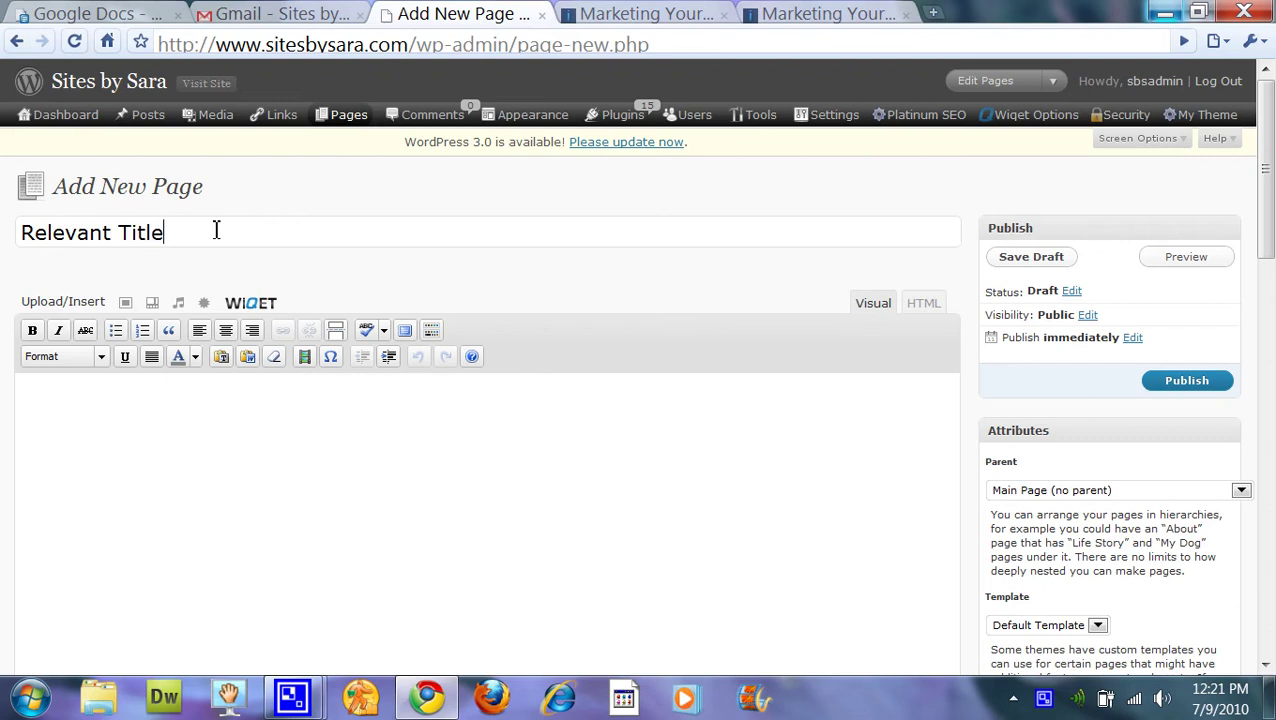
text(, Be Speci)
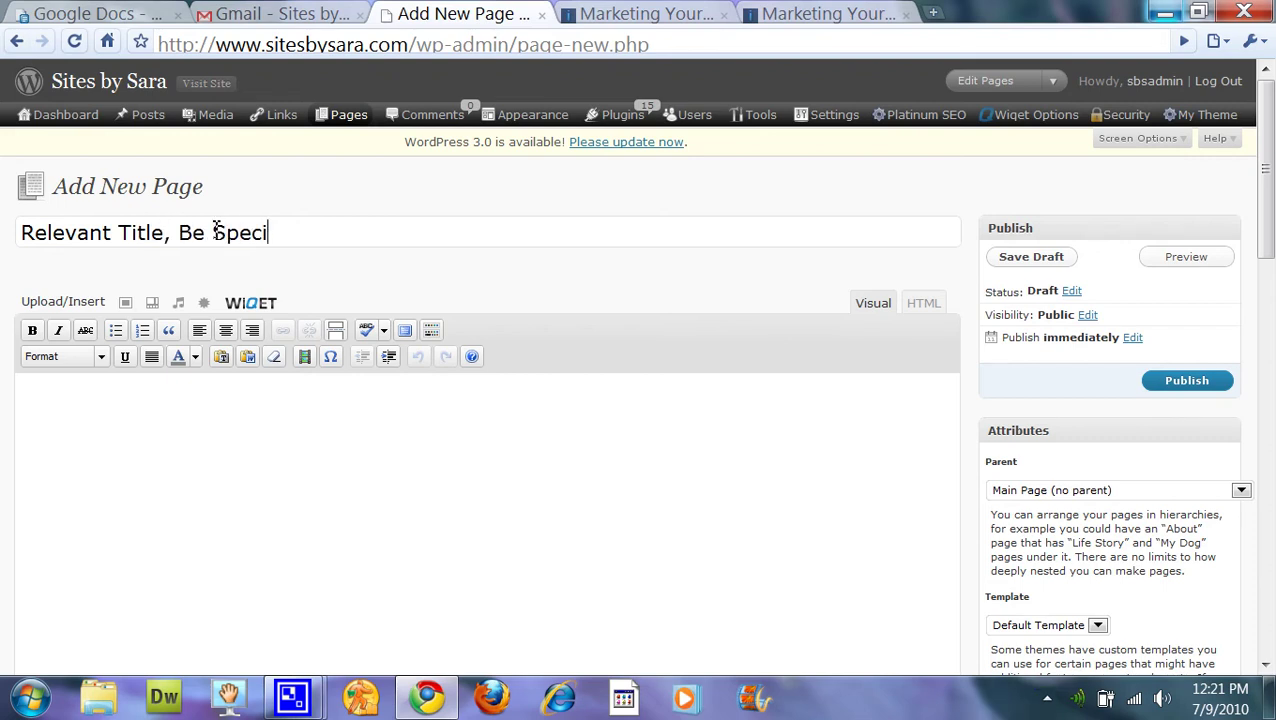
text(fice)
click(255, 470)
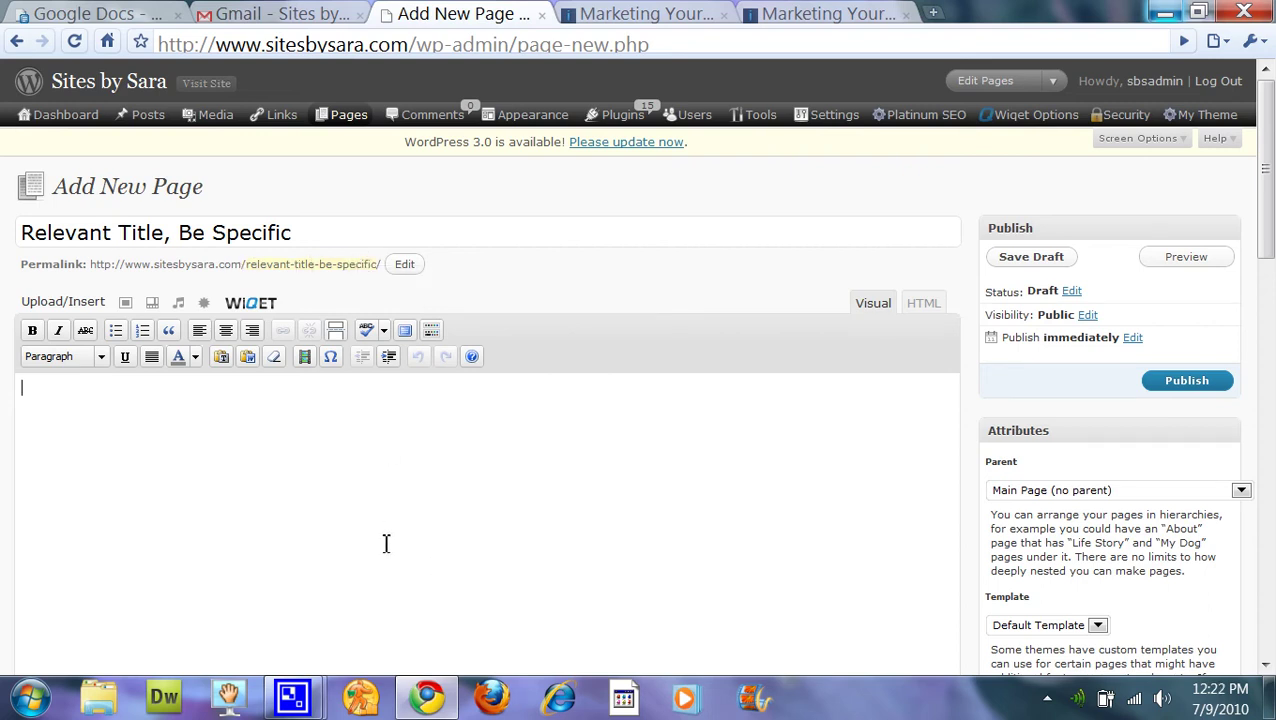
text(some content.)
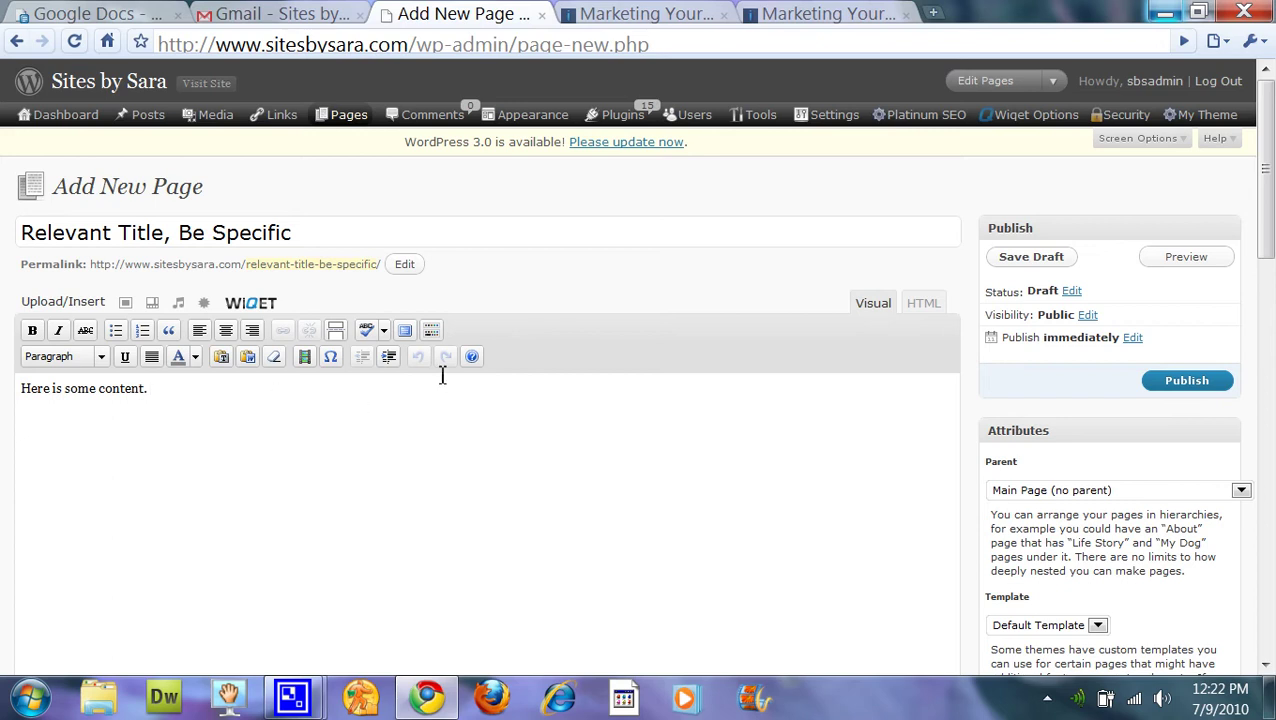
Hide and restore the Kitchen Sink formatting row, and view the Paste from Word and Paste as Plain Text dialogs without adding content
click(432, 332)
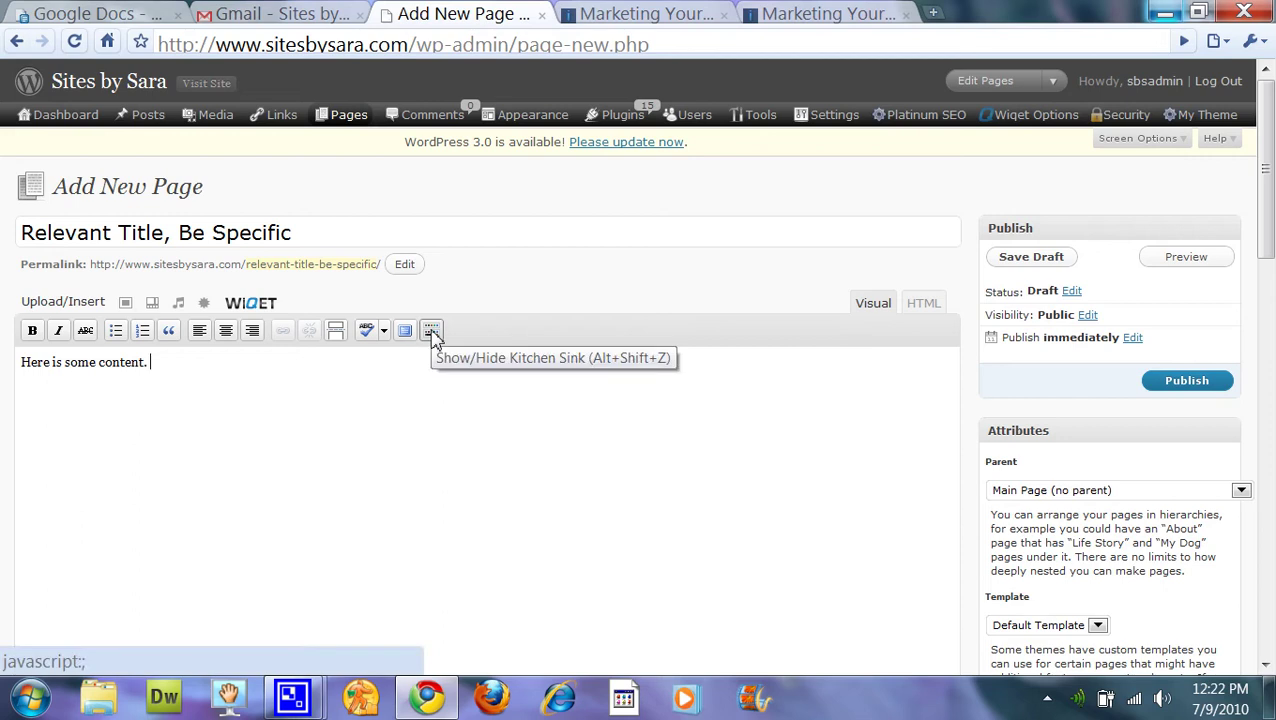
click(432, 332)
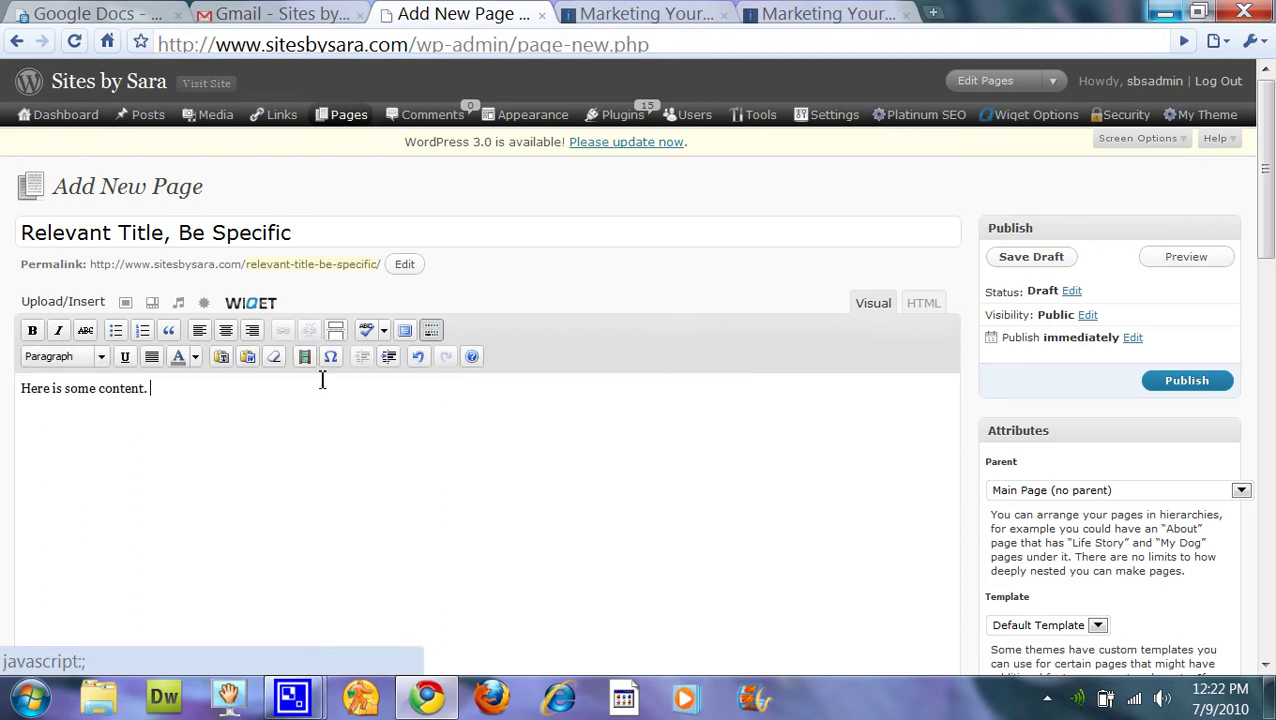
click(248, 358)
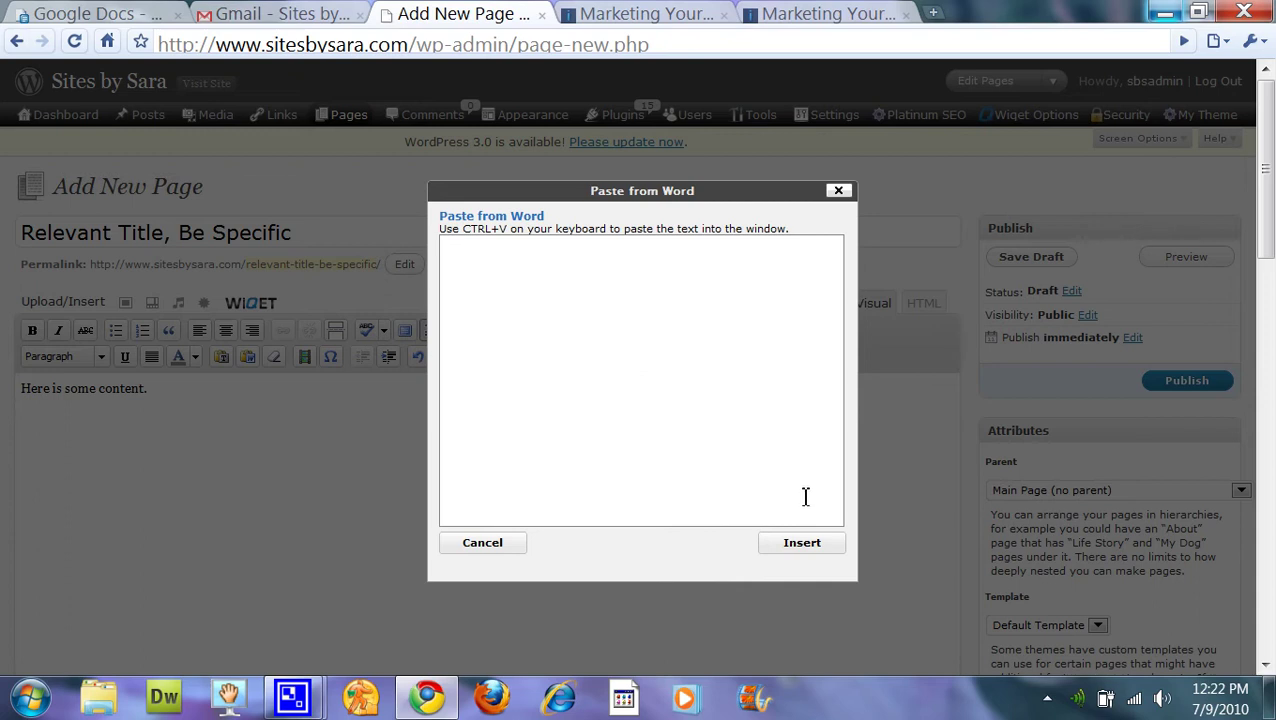
click(792, 553)
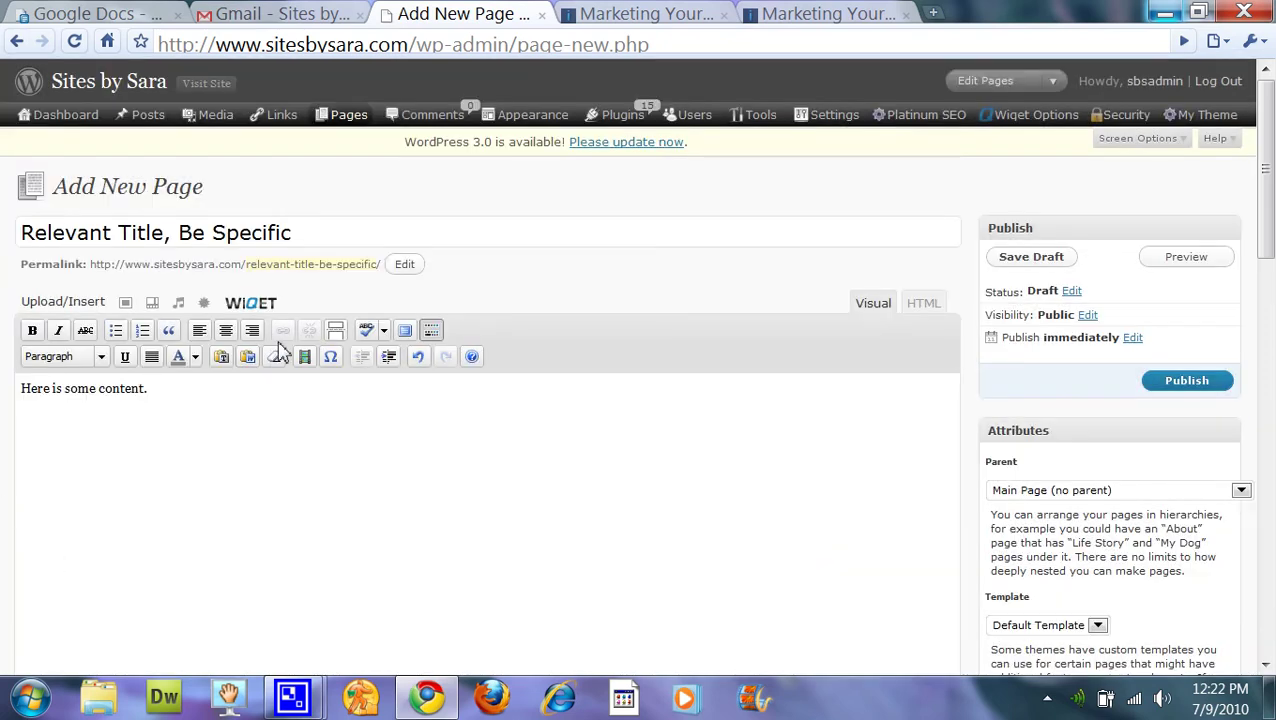
click(221, 362)
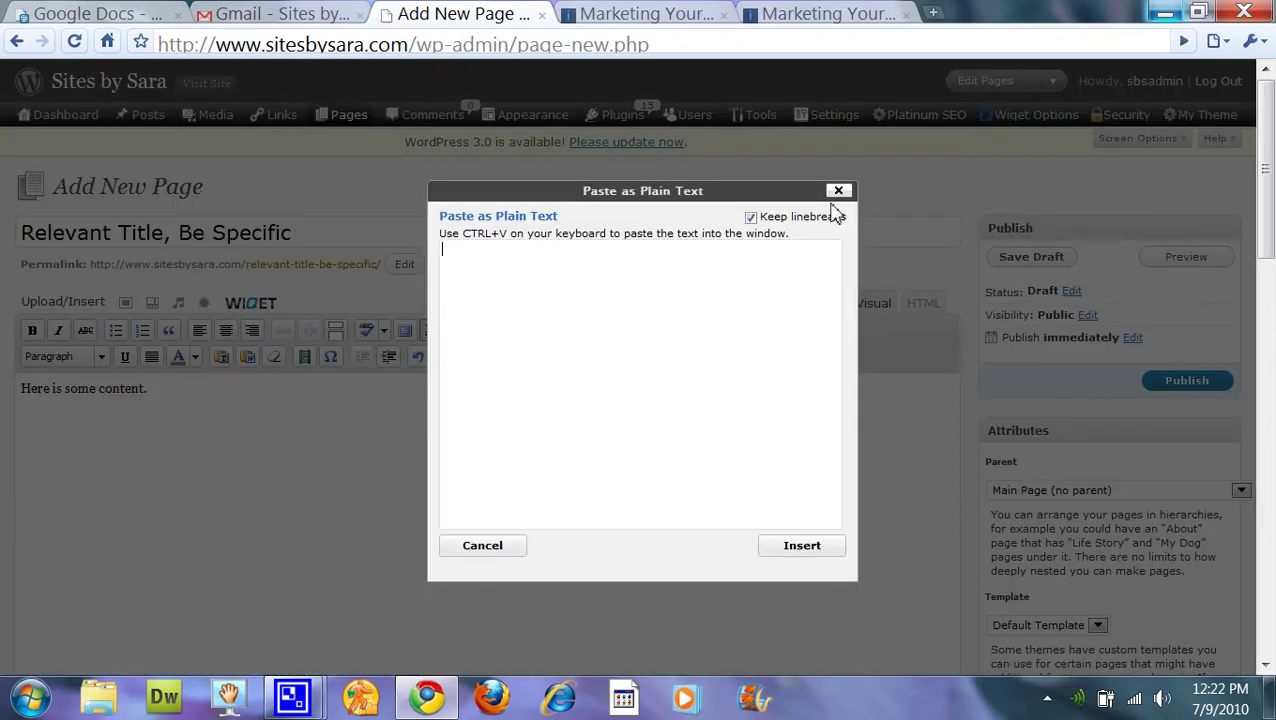
click(838, 191)
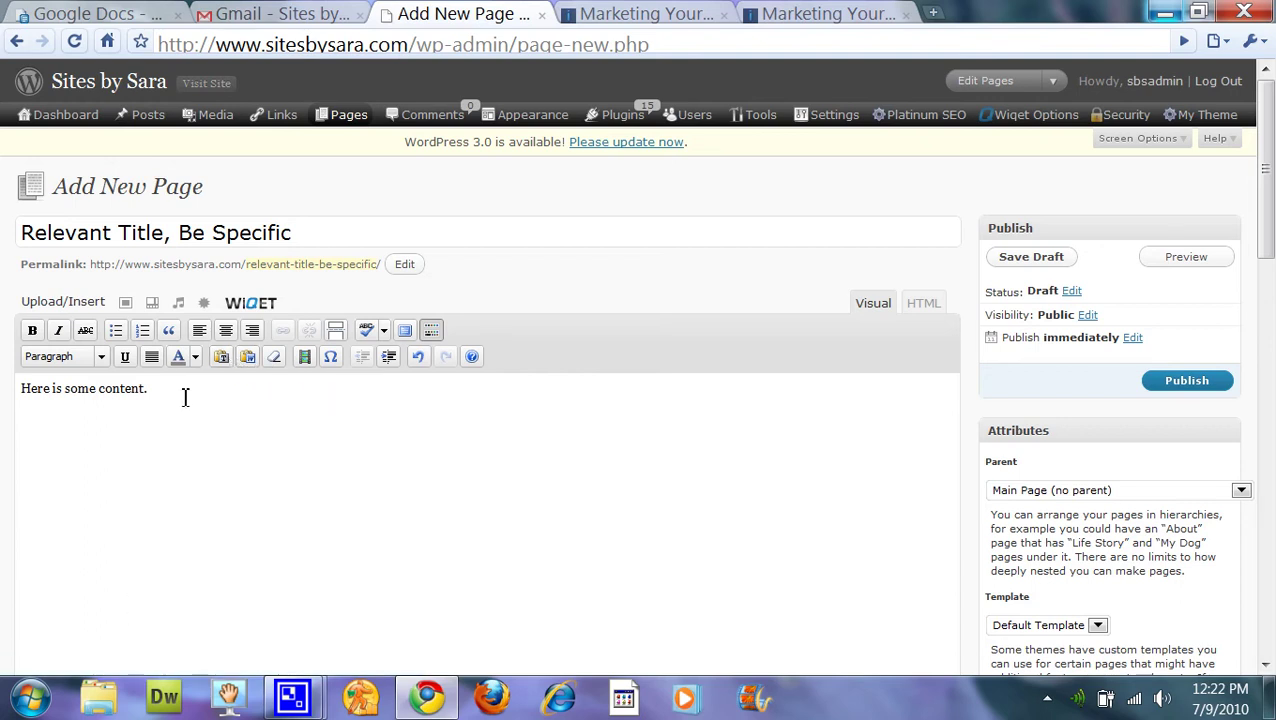
Make the line "Here is some content." bold and italic
drag(185, 394, 6, 401)
click(32, 331)
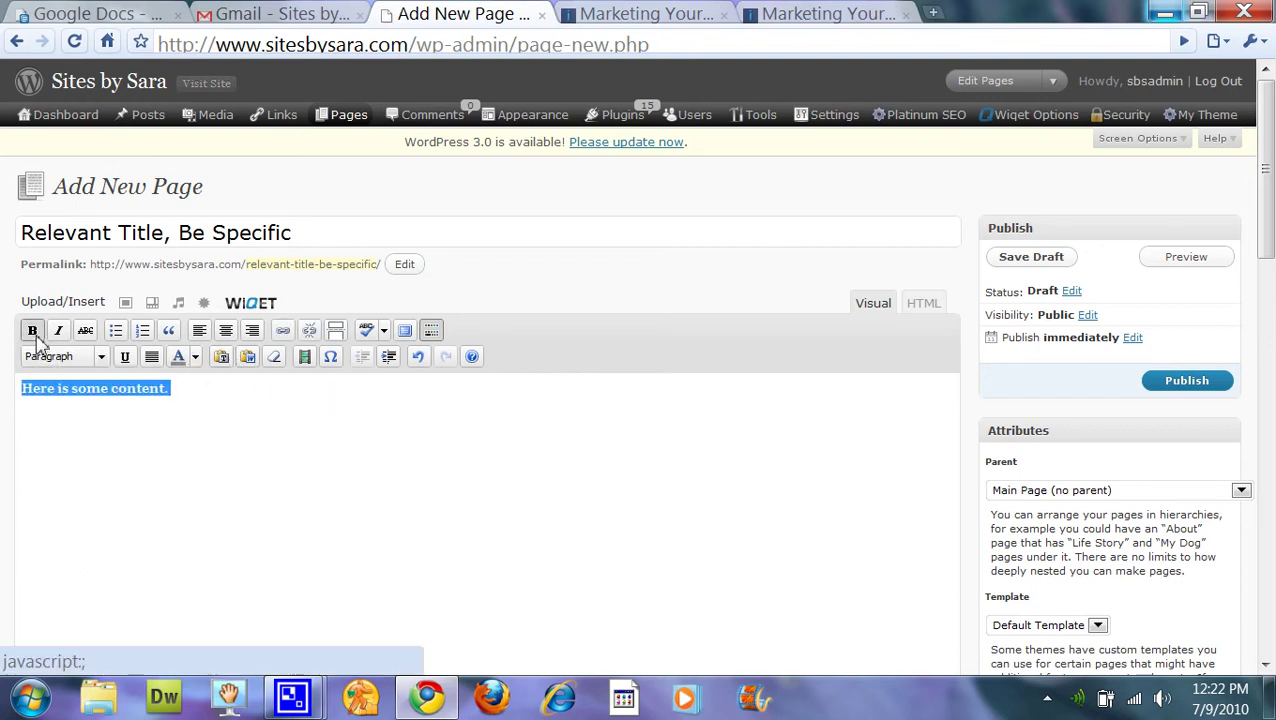
click(60, 334)
click(155, 416)
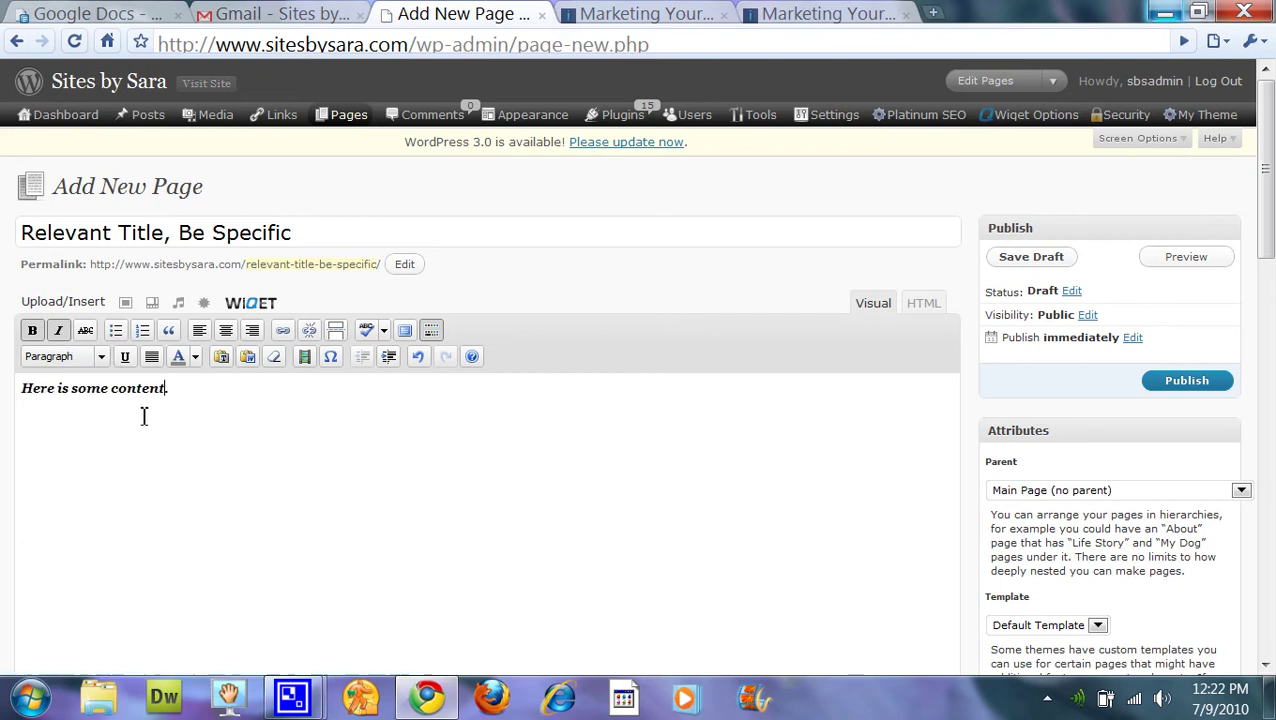
Format the line "Here is some content." as Heading 1 and center it
drag(175, 387, 5, 390)
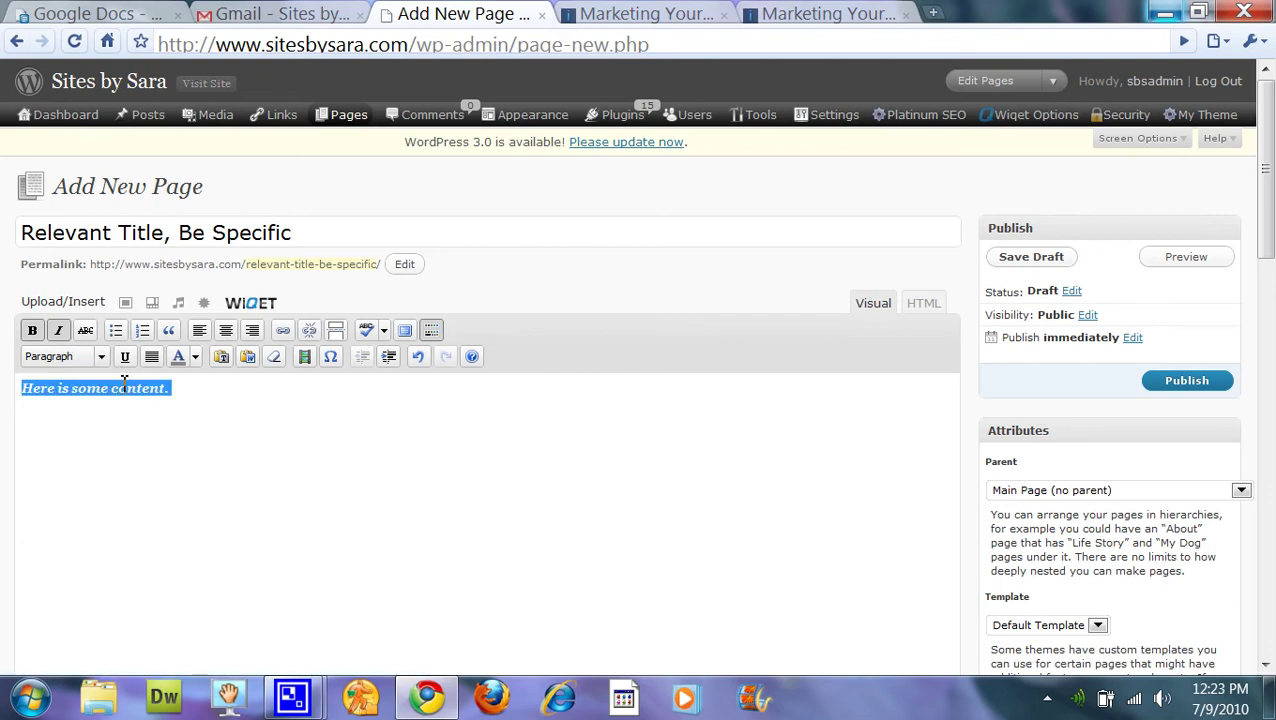
click(103, 362)
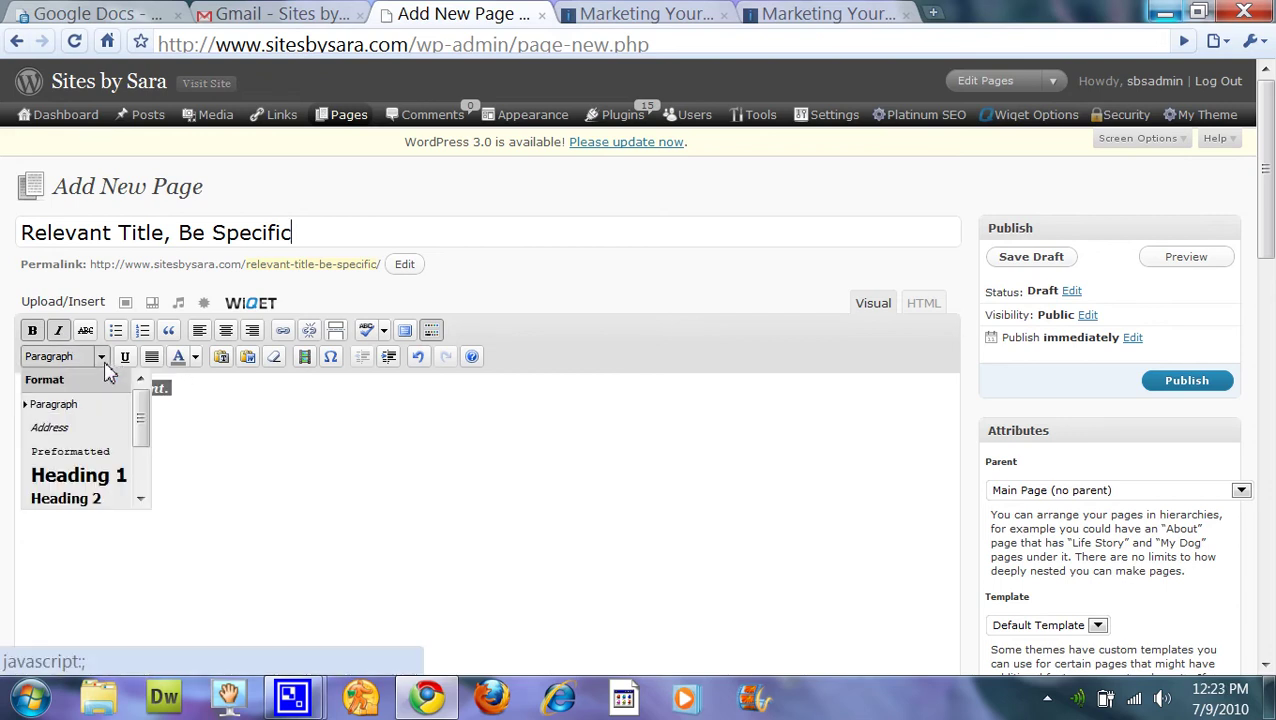
click(117, 475)
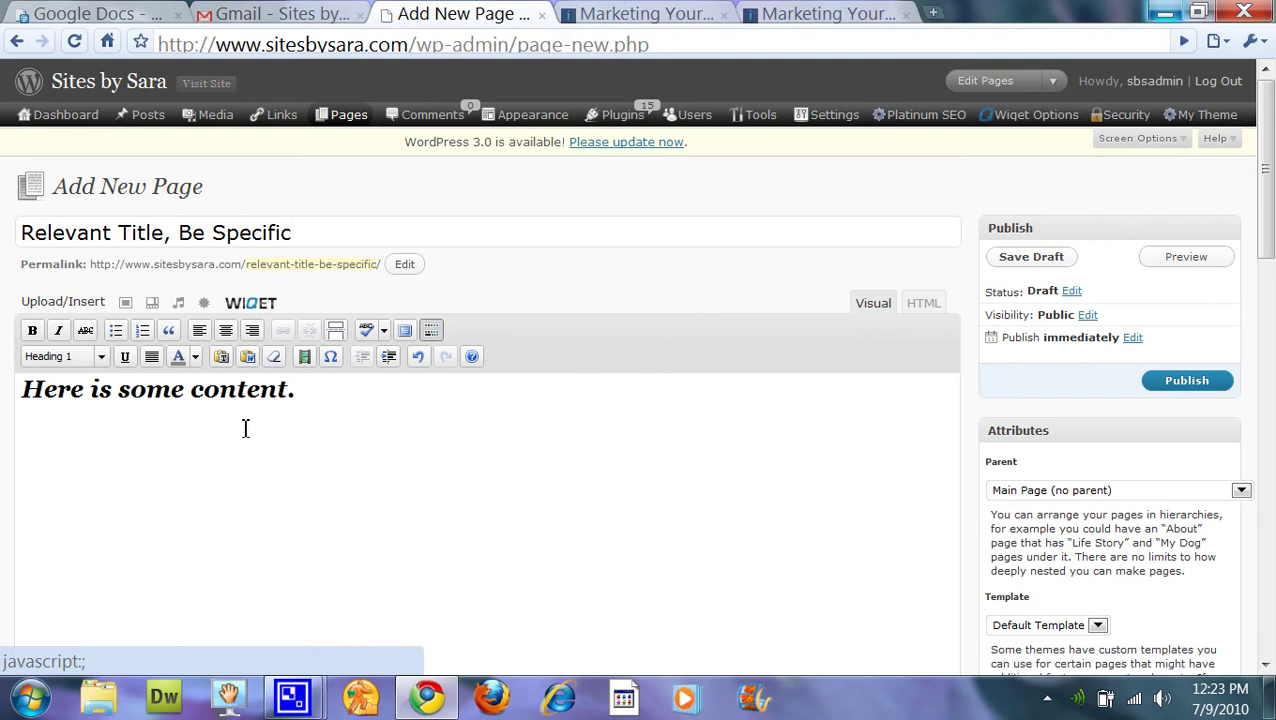
click(360, 395)
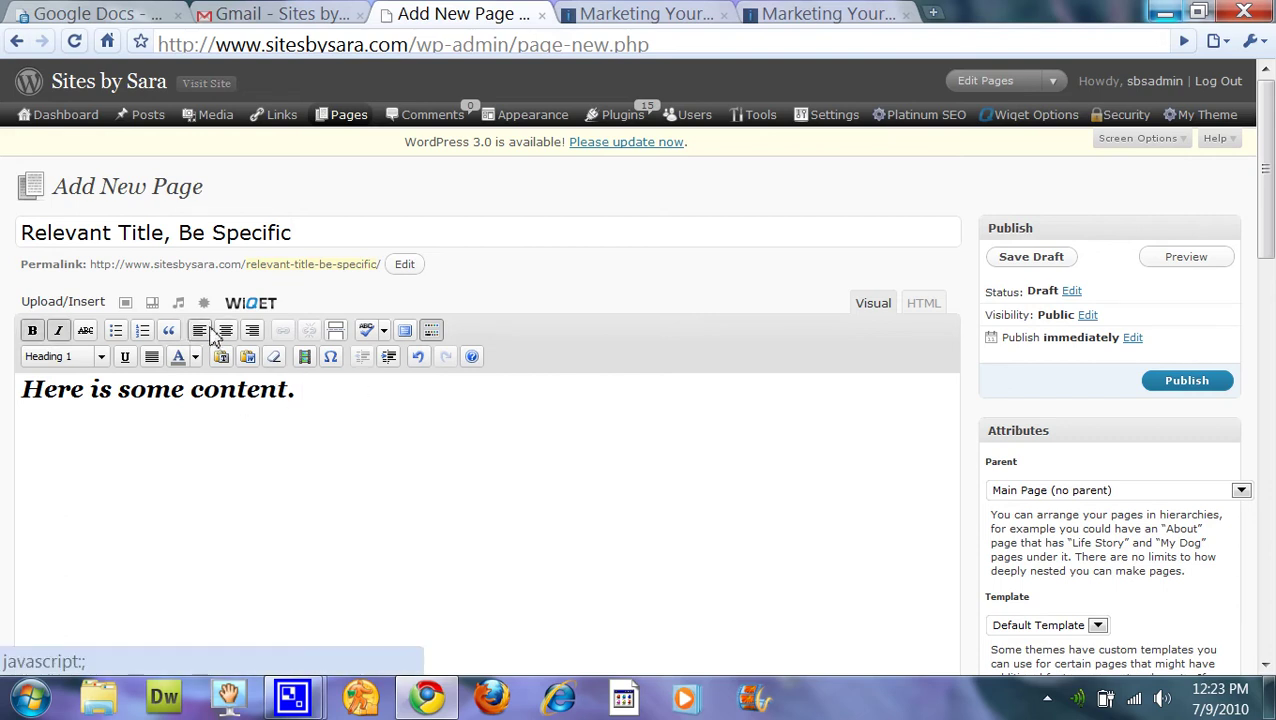
click(255, 340)
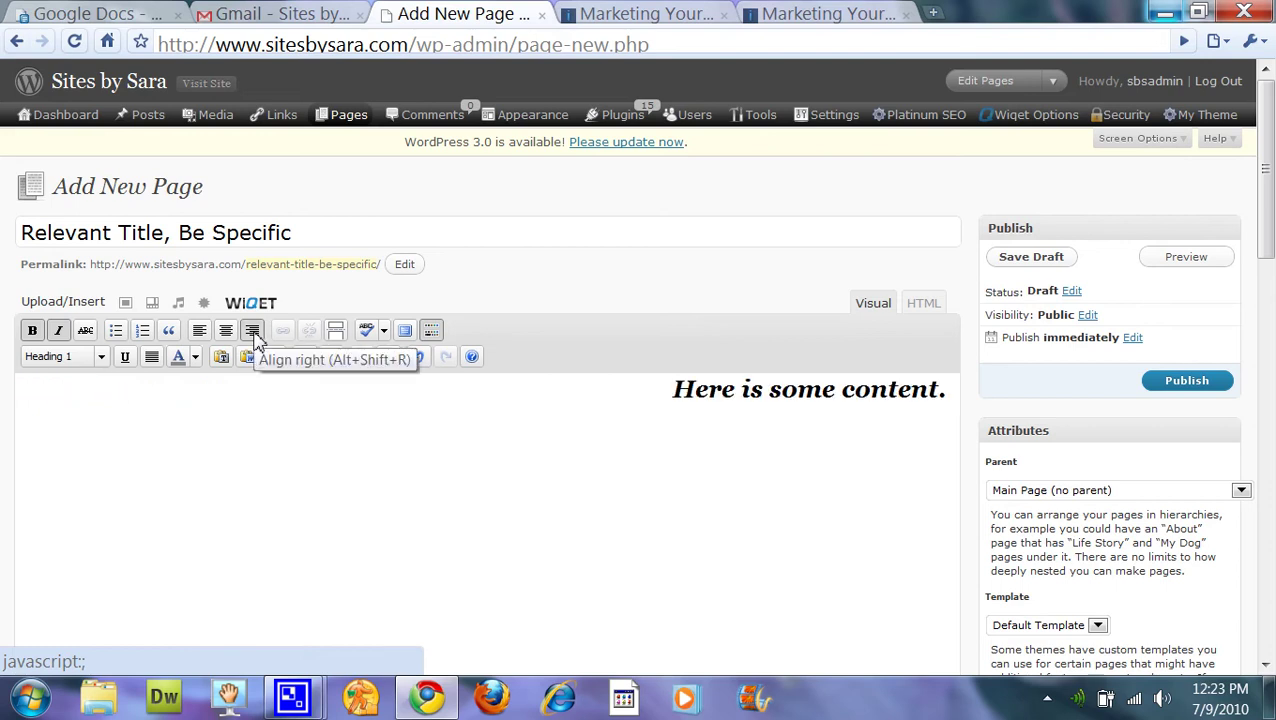
click(227, 340)
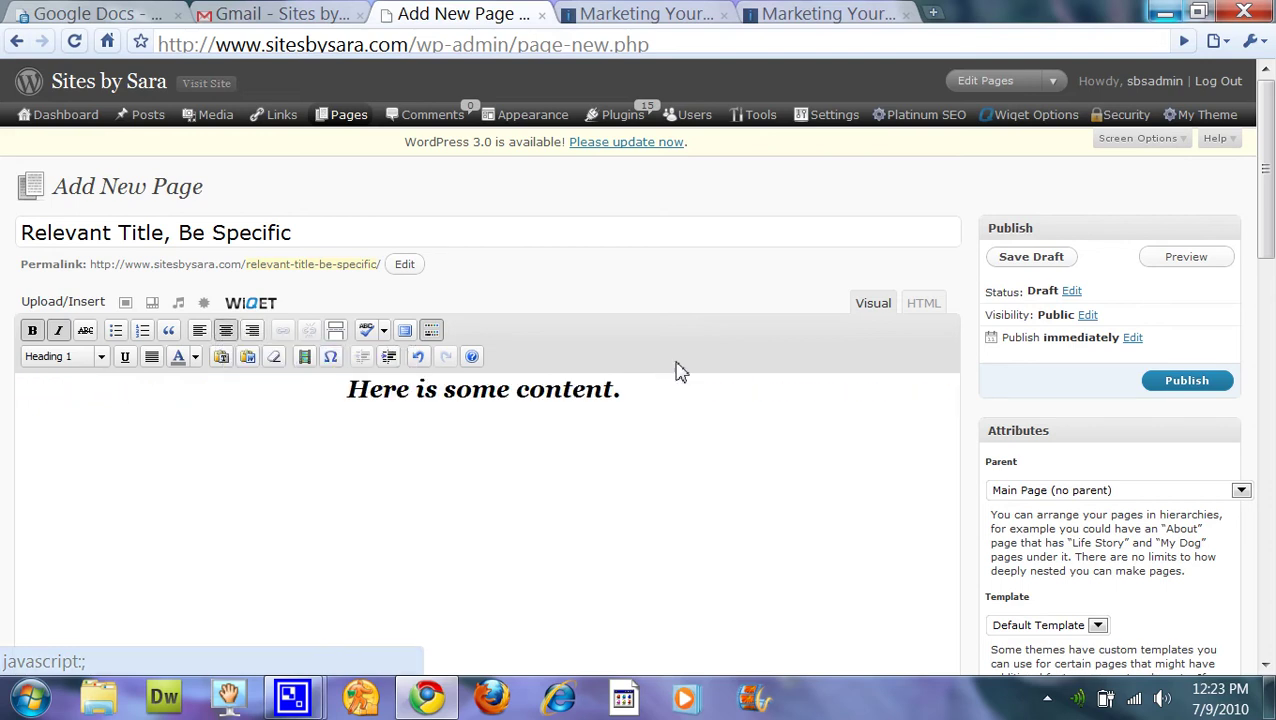
Add a "More information." paragraph below the heading and remove its bold and italic formatting
key(Return)
text(More information.)
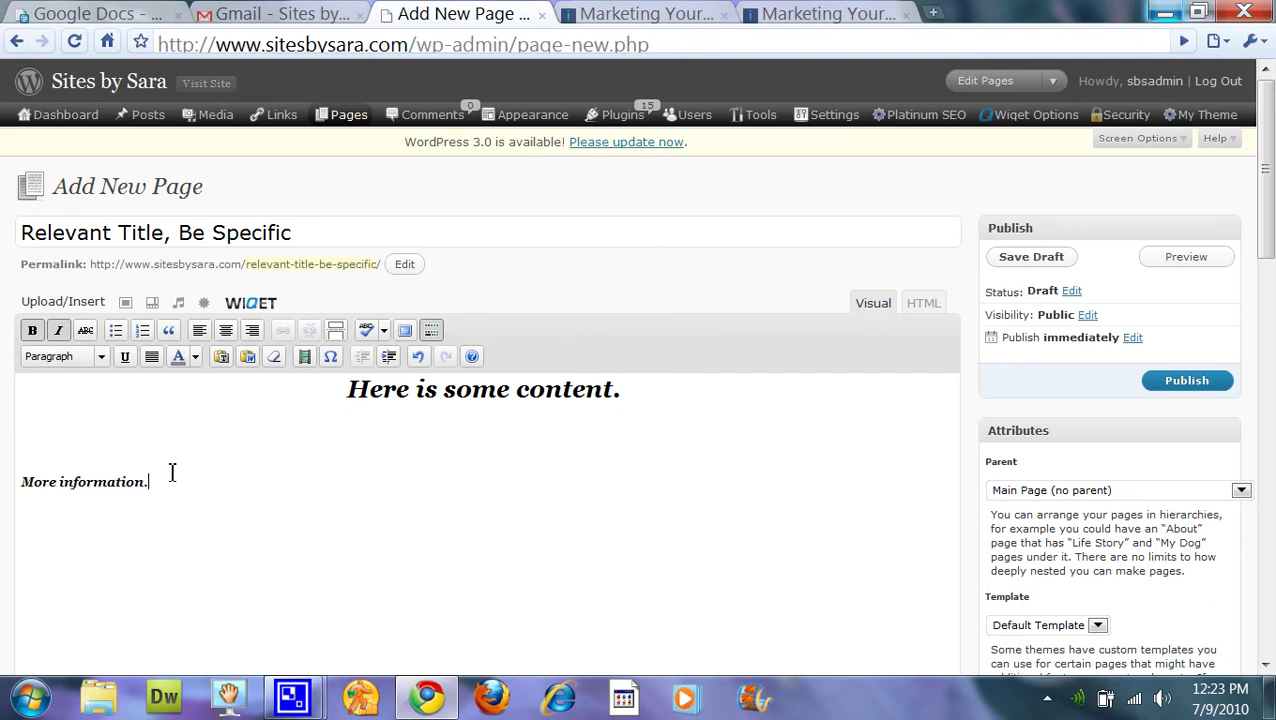
drag(158, 489, 20, 484)
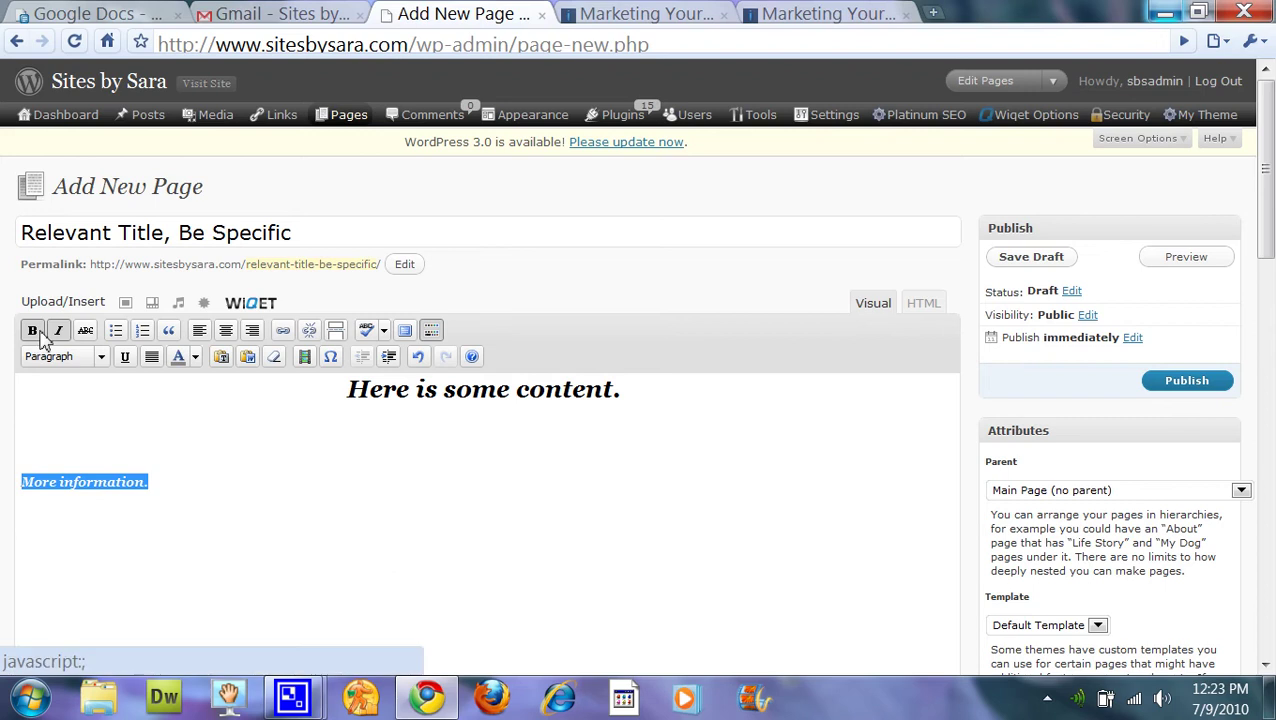
click(82, 333)
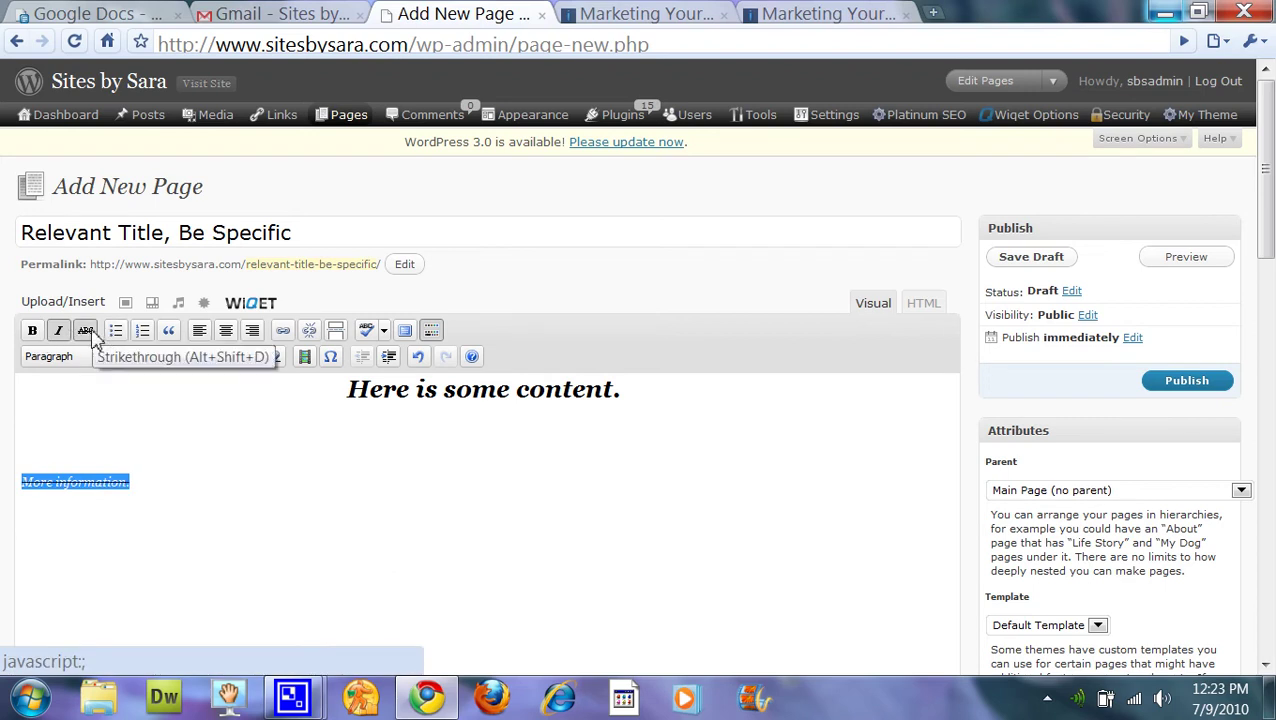
click(88, 335)
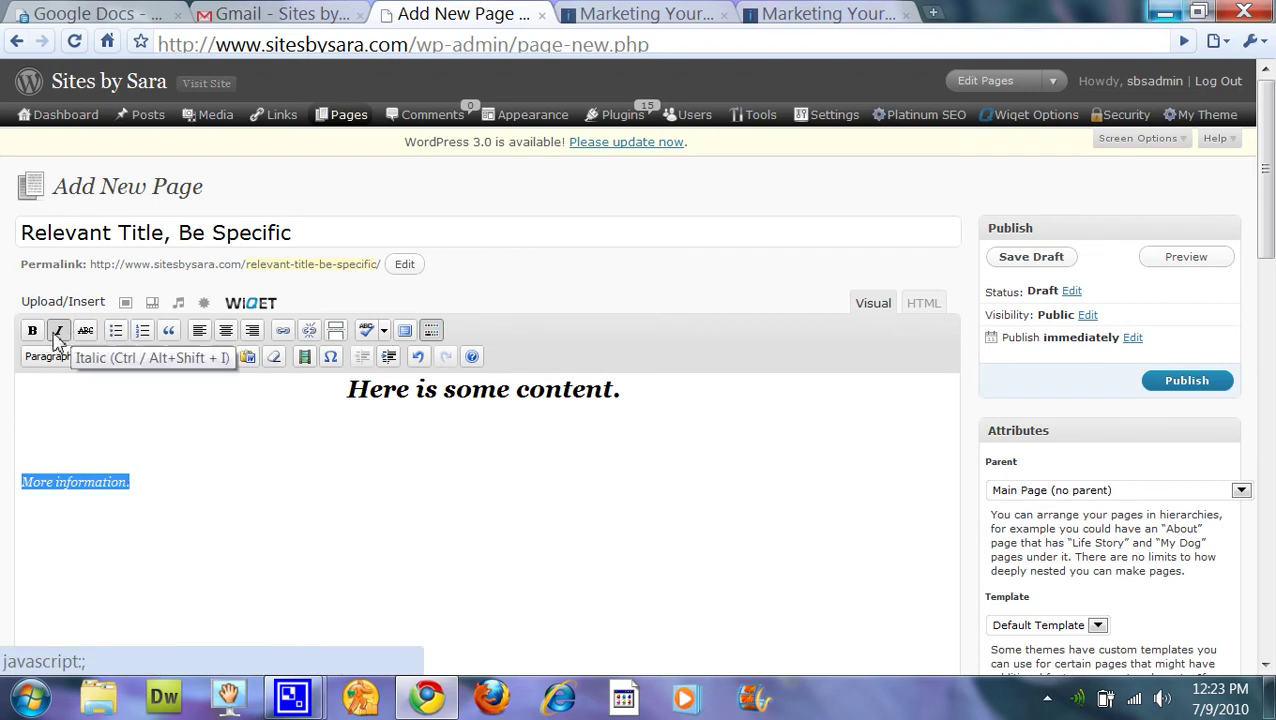
click(57, 335)
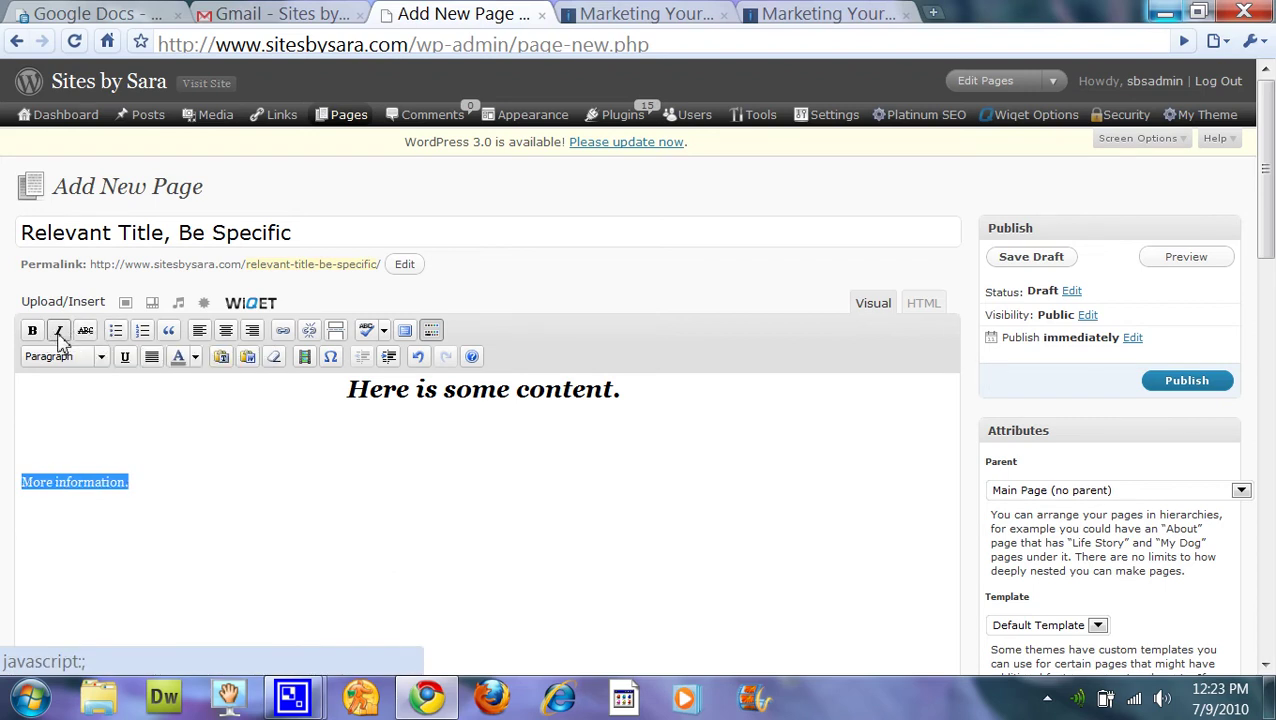
Turn "More information." into a blockquote and add the lines Hello, Hi and Howdy below it
click(170, 334)
click(236, 514)
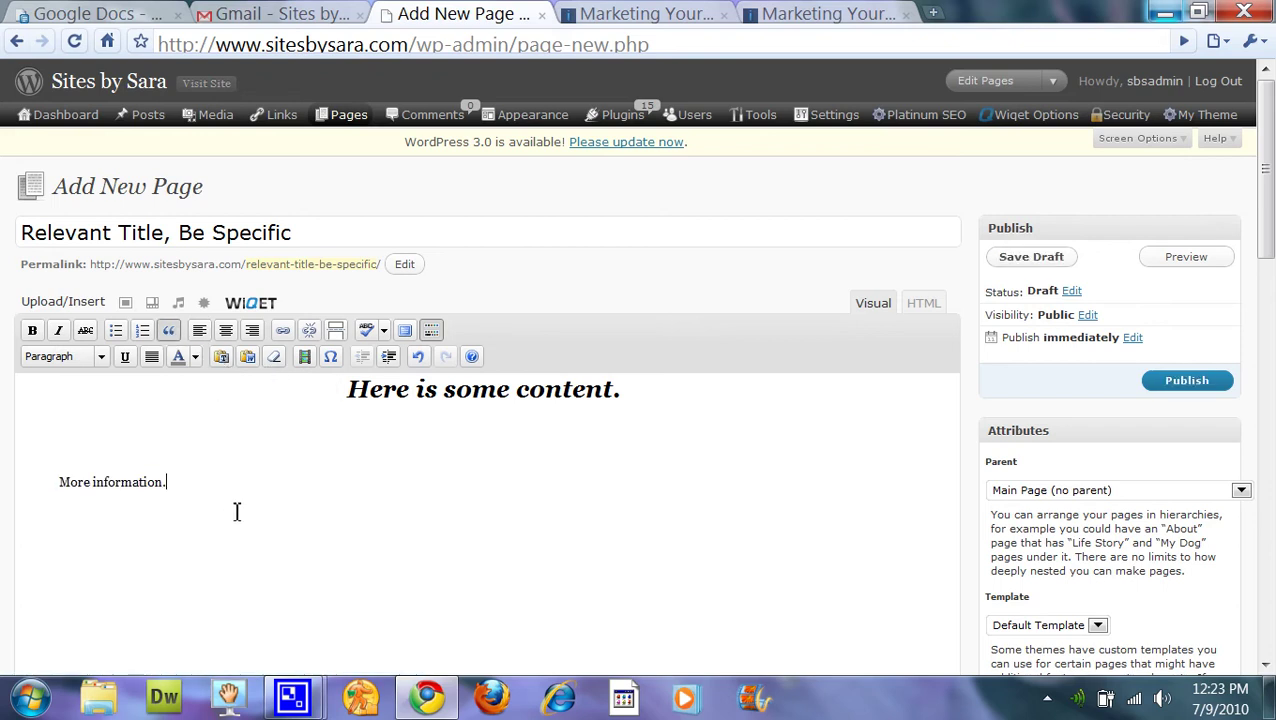
key(Return)
text(Howdy)
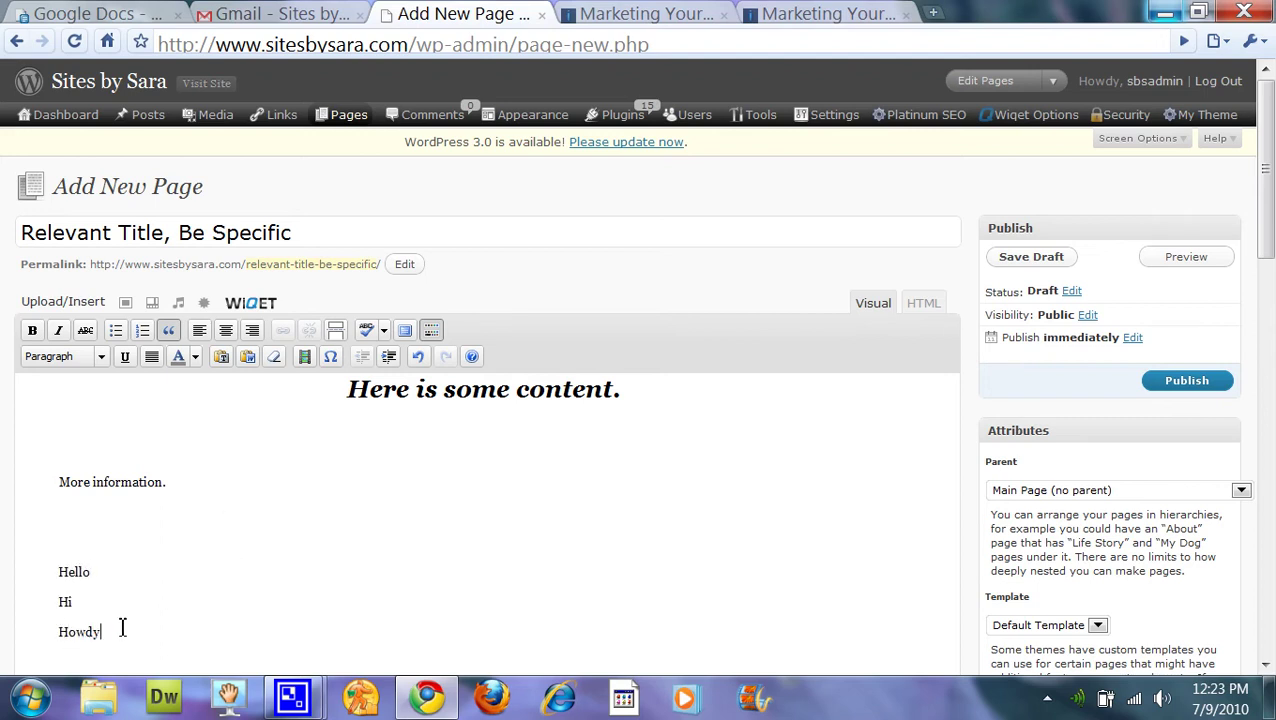
Take the lines Hello, Hi and Howdy out of the blockquote and make them a numbered list
drag(110, 634, 57, 572)
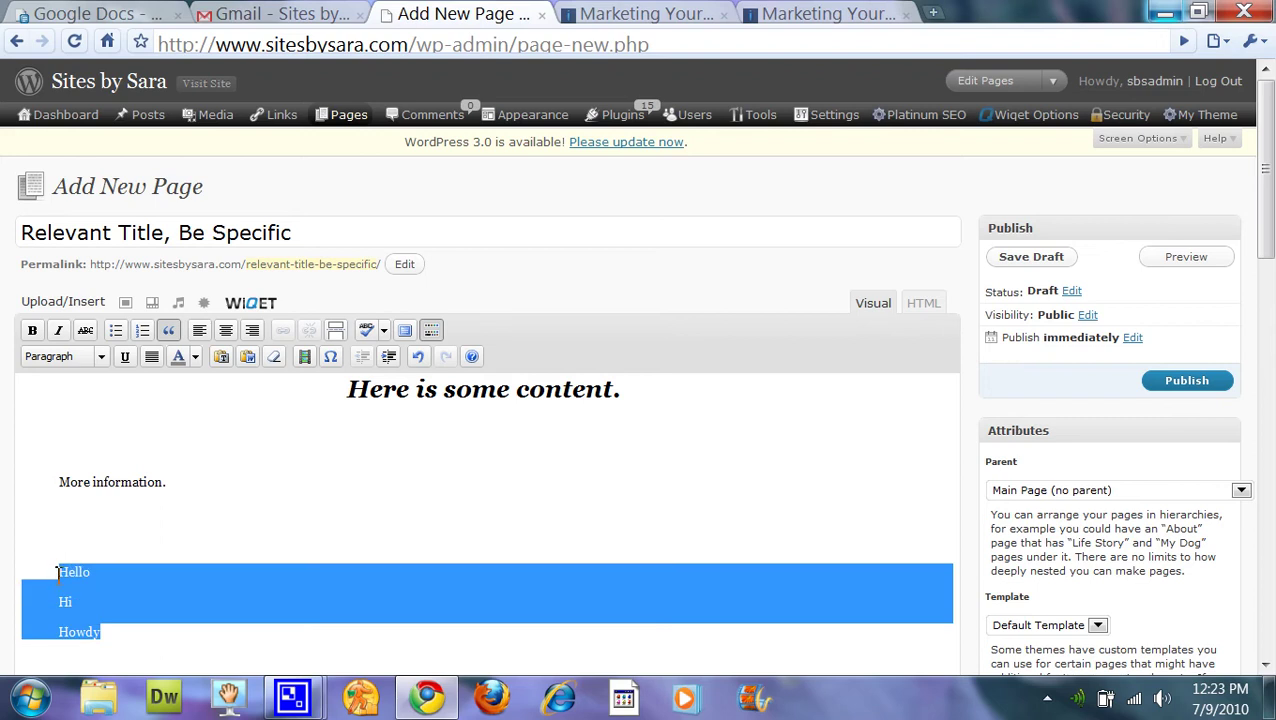
click(167, 333)
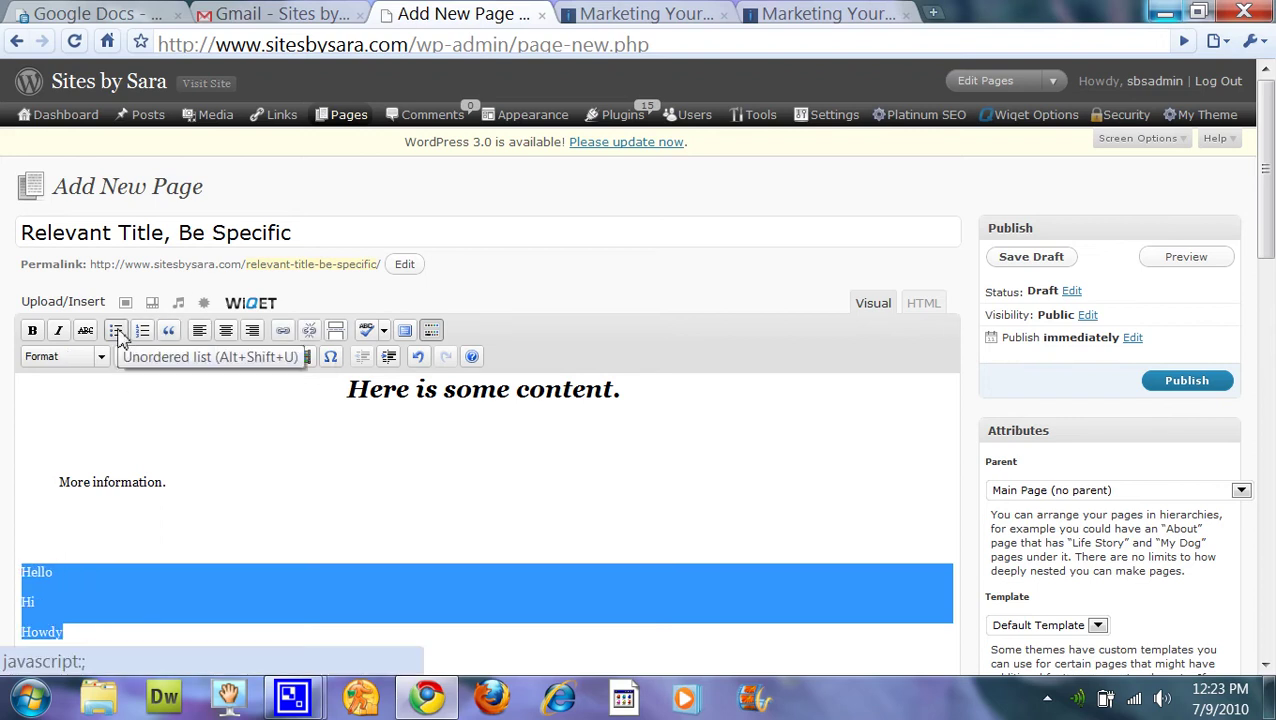
click(117, 333)
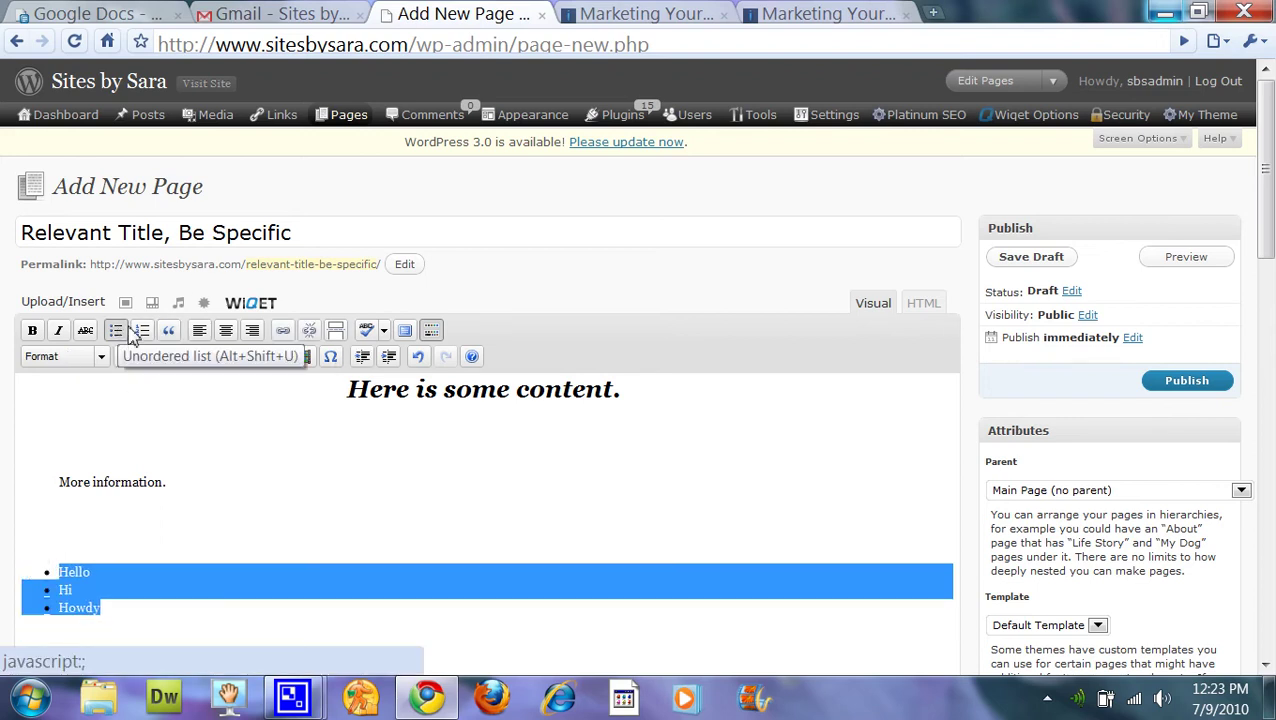
click(143, 332)
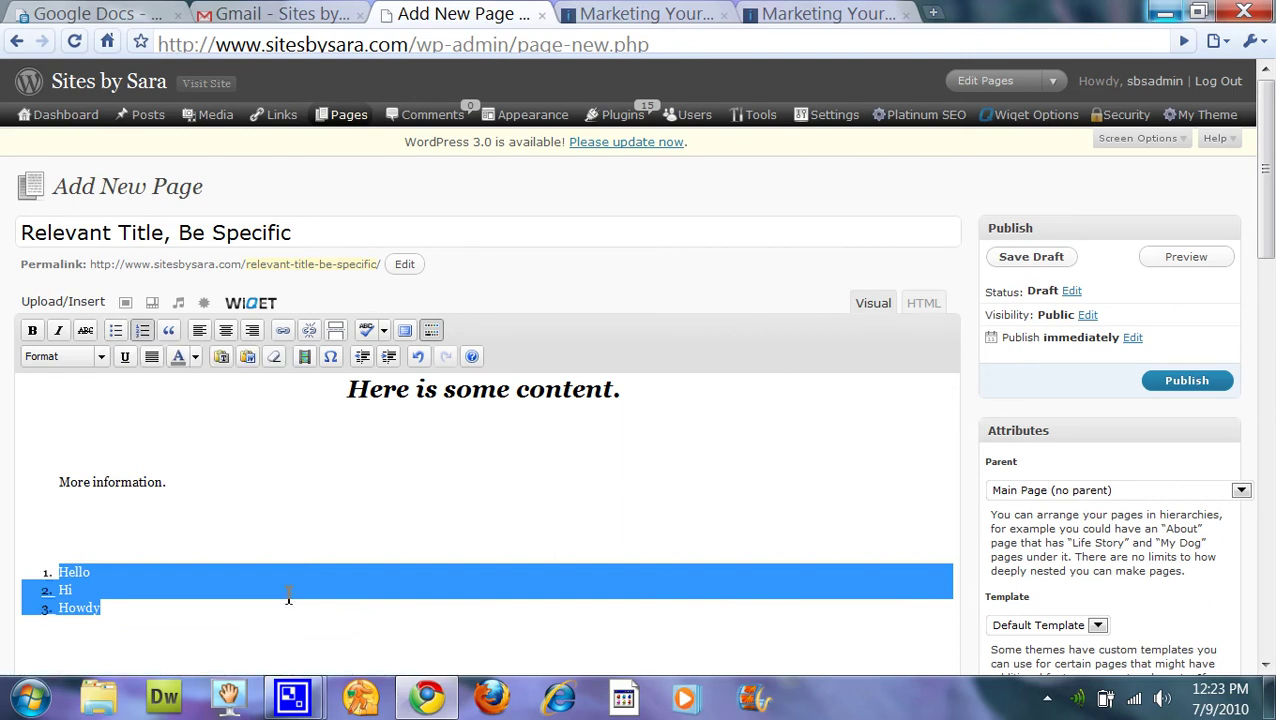
Delete the empty lines between "More information." and the numbered list
click(179, 541)
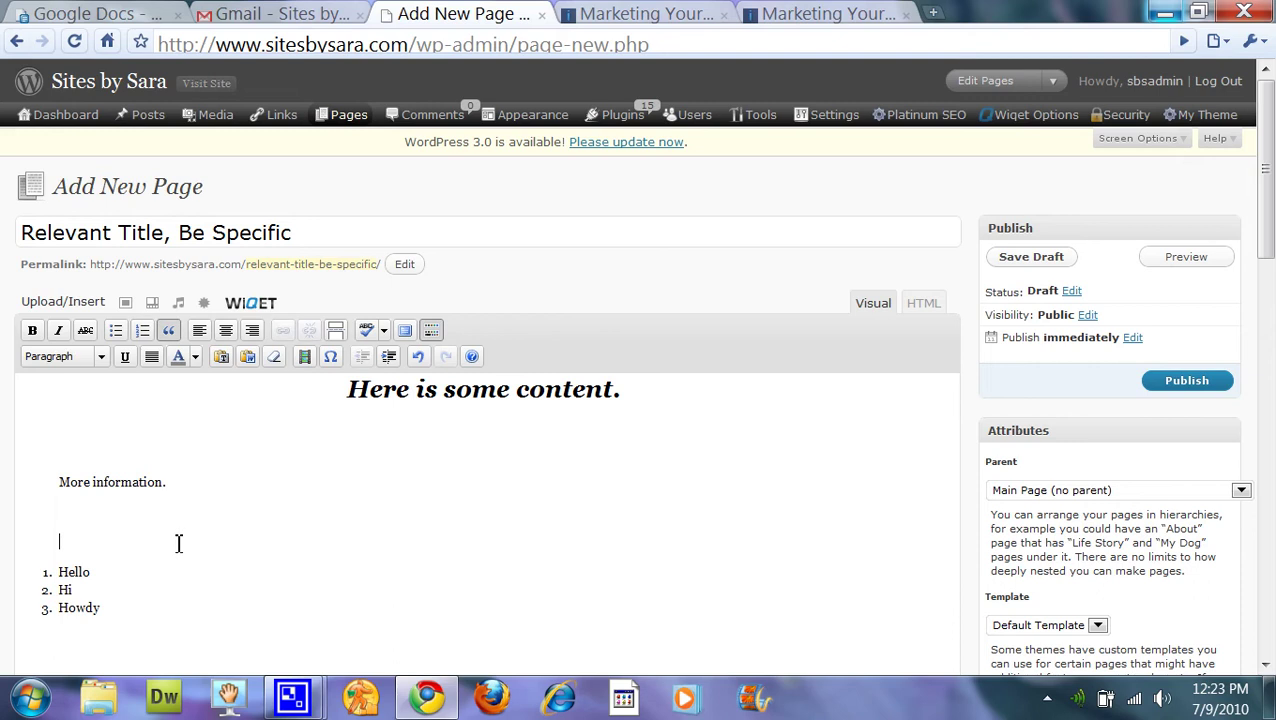
key(BackSpace)
key(BackSpace)
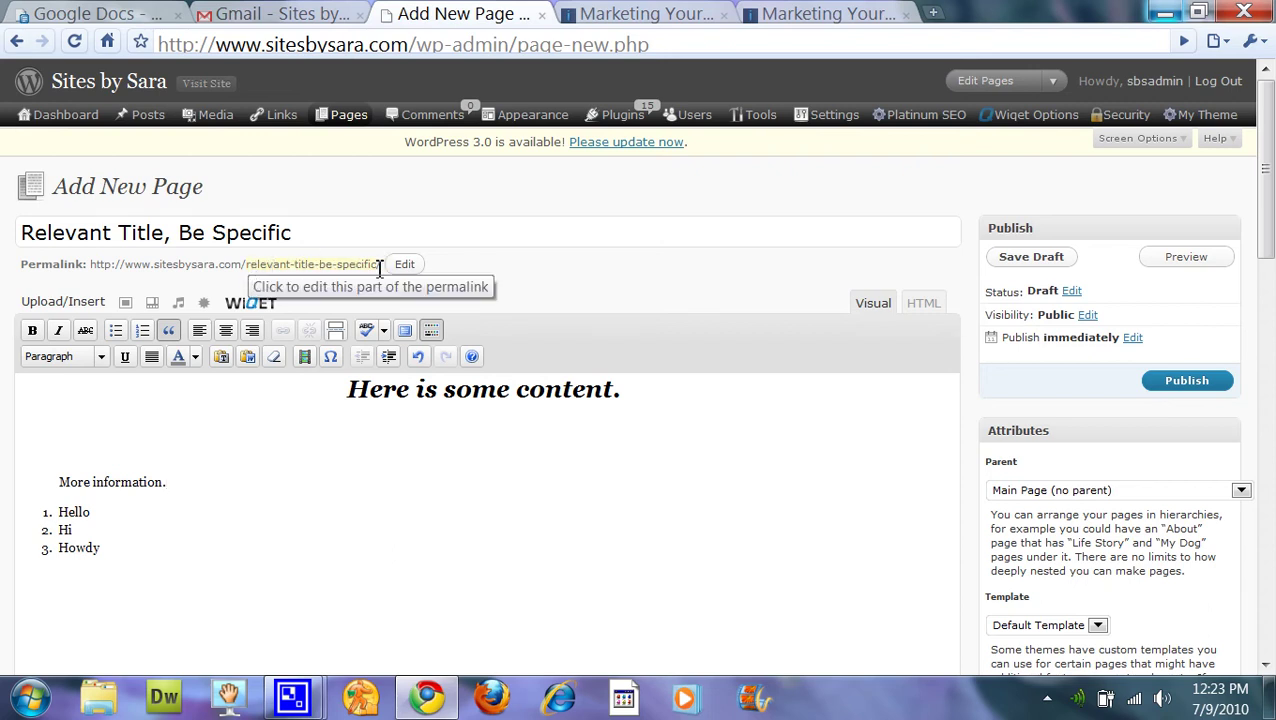
Preview the "Relevant Title, Be Specific" draft on the site and return to its editor
click(1190, 258)
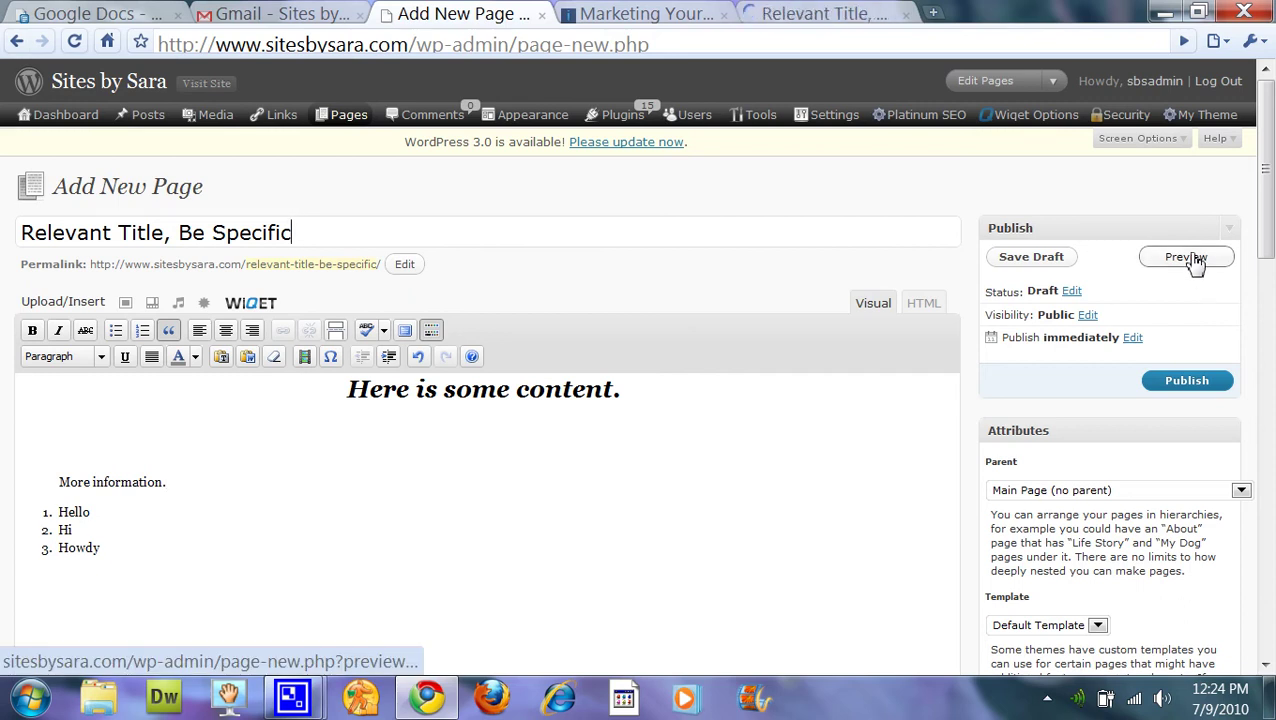
click(808, 16)
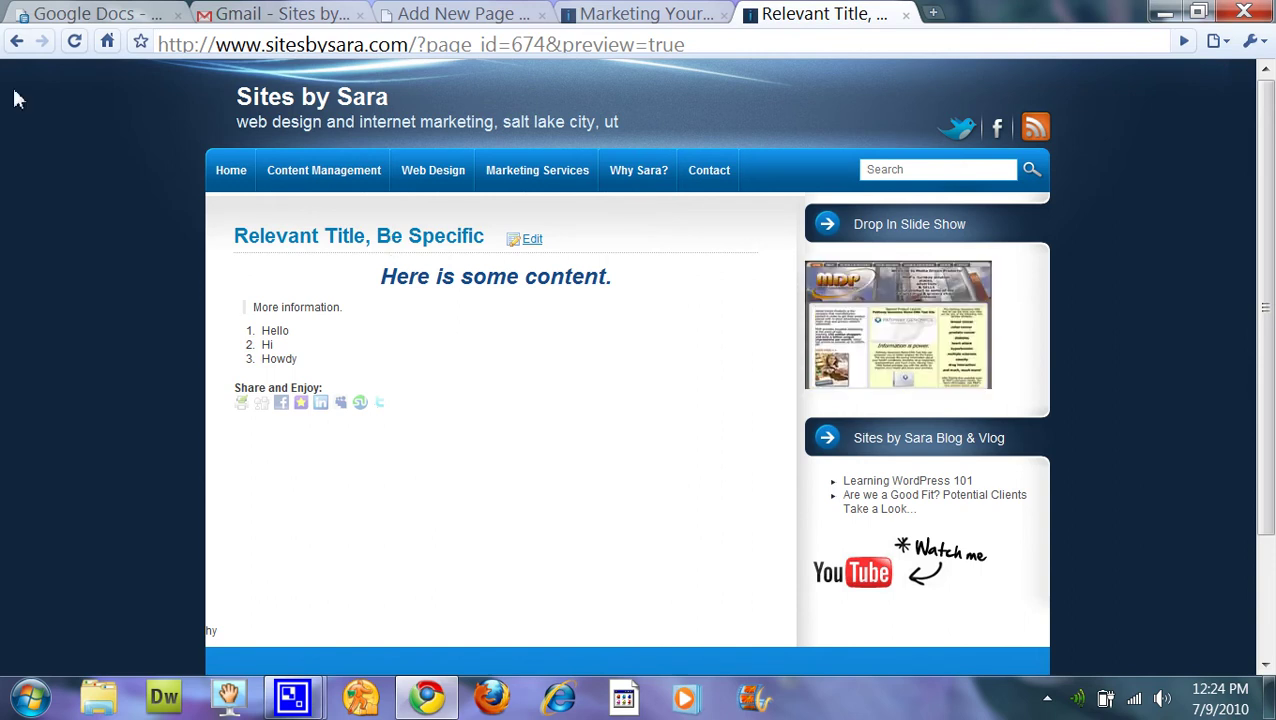
click(659, 12)
click(518, 16)
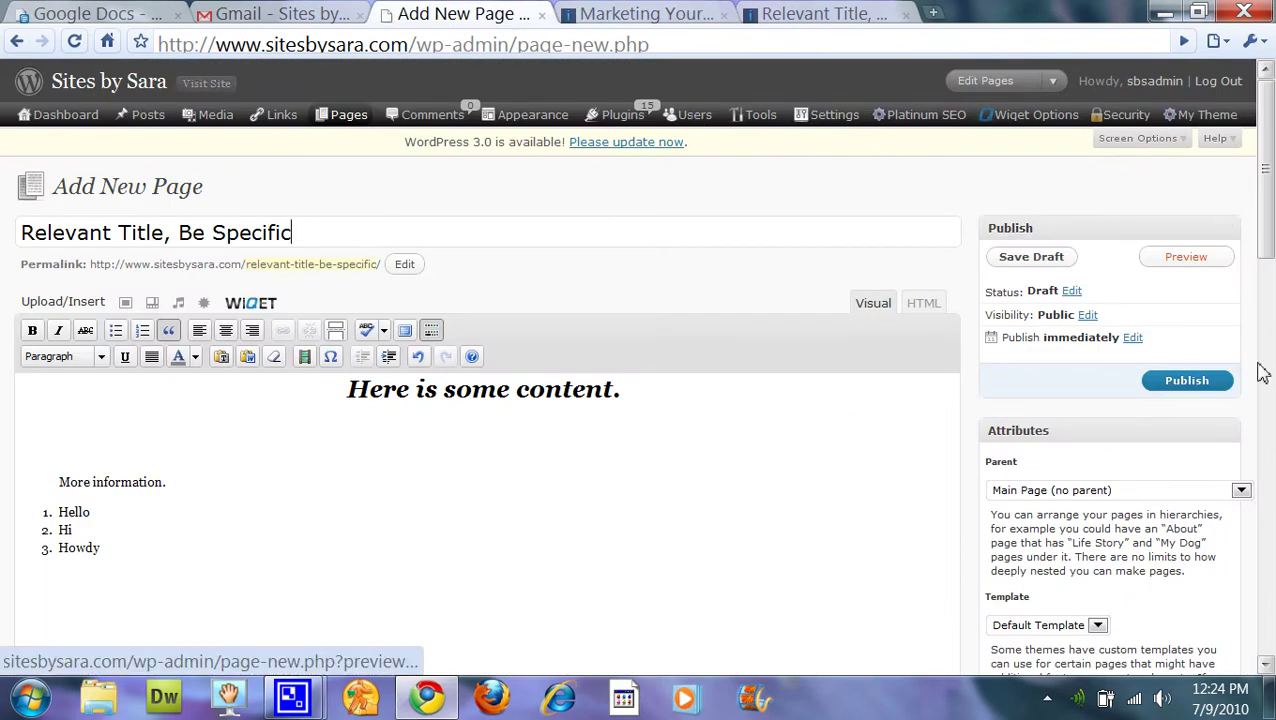
Set the new page's parent to Marketing Services
drag(1266, 172, 1266, 203)
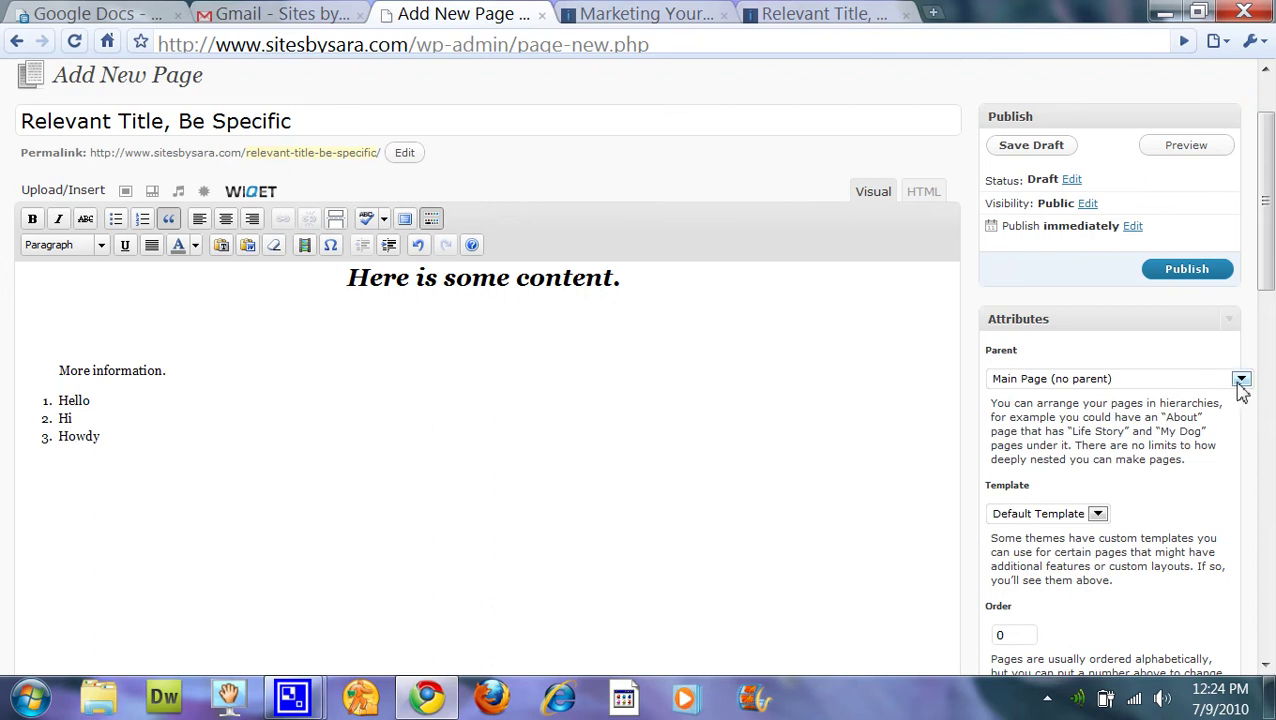
click(1240, 380)
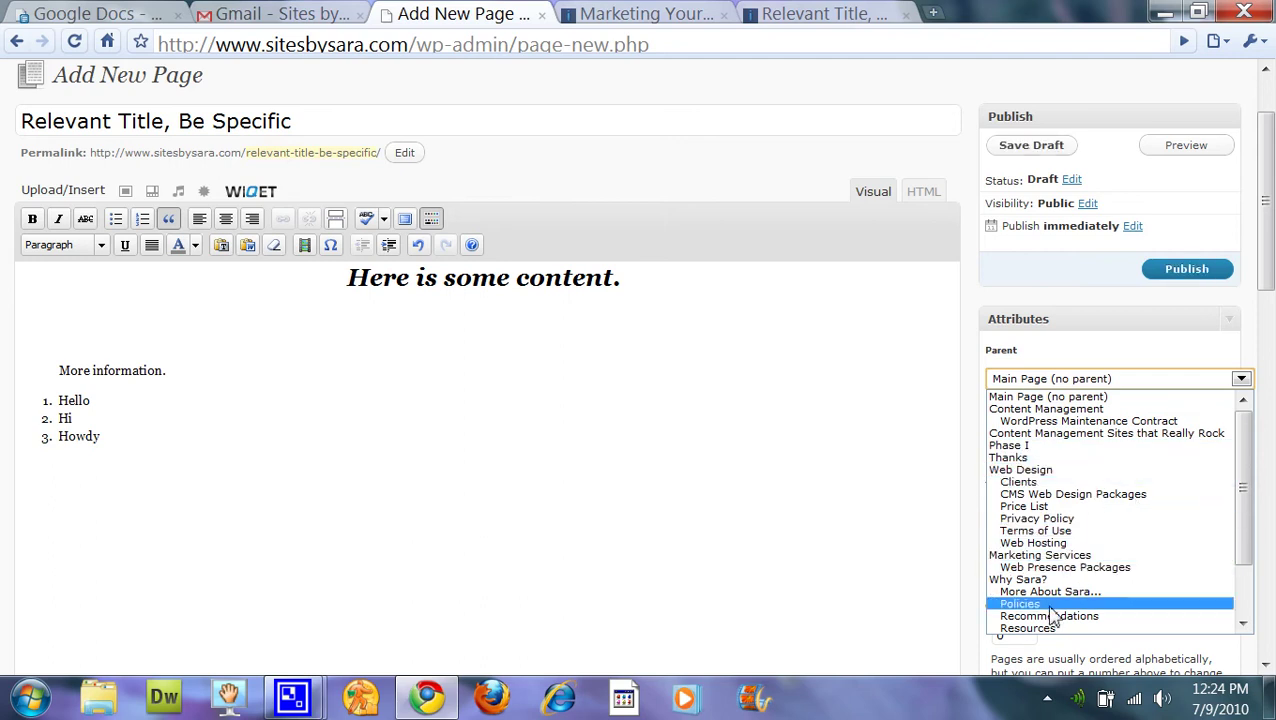
click(1068, 556)
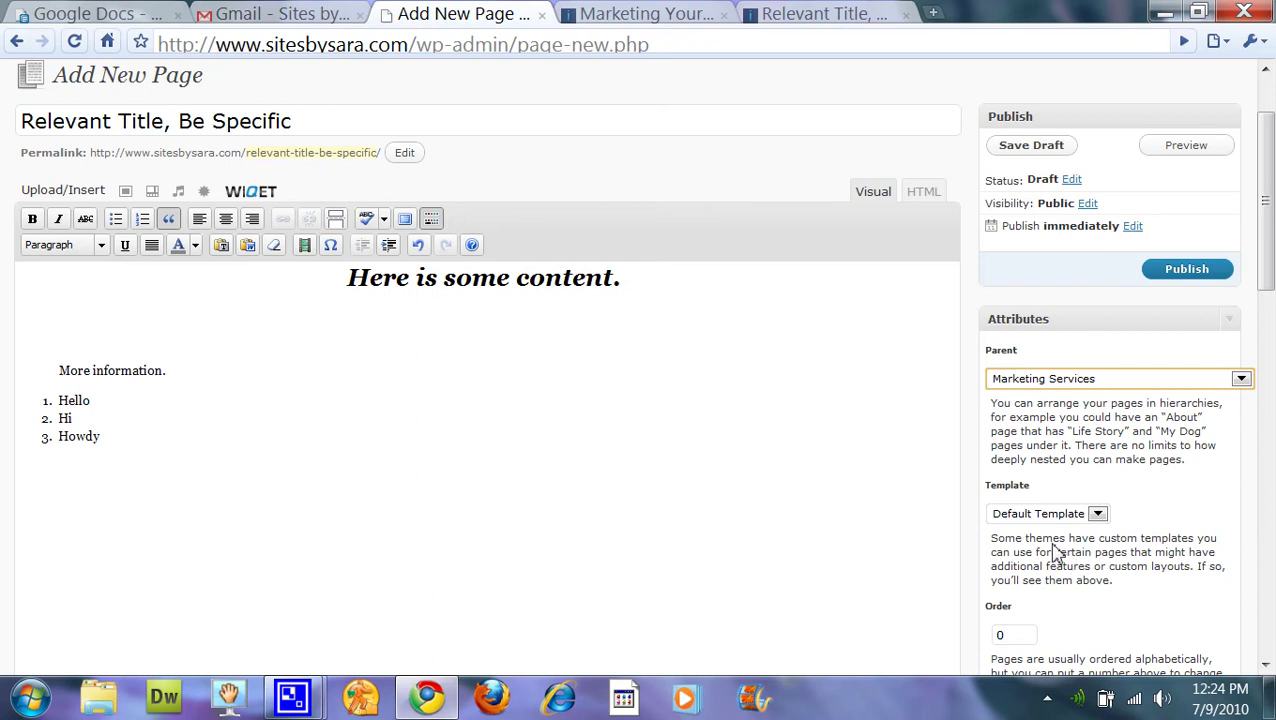
scroll(1055, 553, down, 3)
scroll(1073, 497, up, 4)
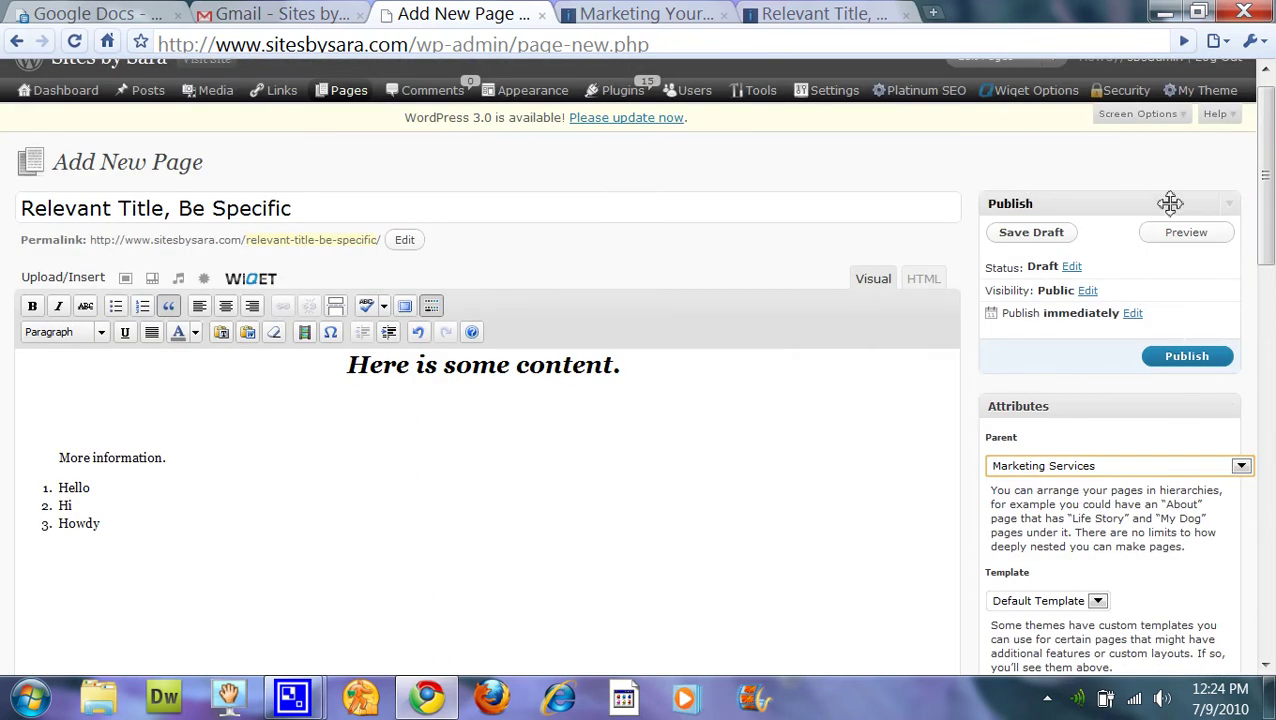
Preview the draft again, check the site's Marketing Services submenu for the page, and return to the editor
click(1176, 238)
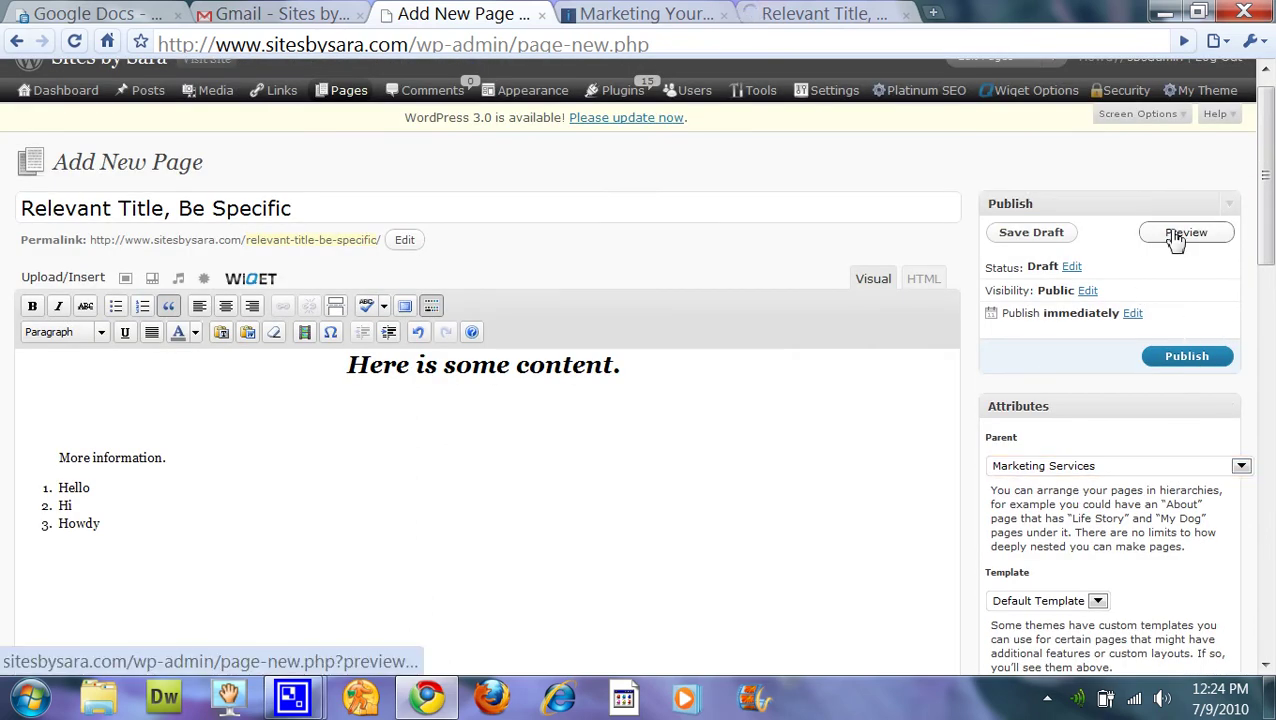
click(826, 15)
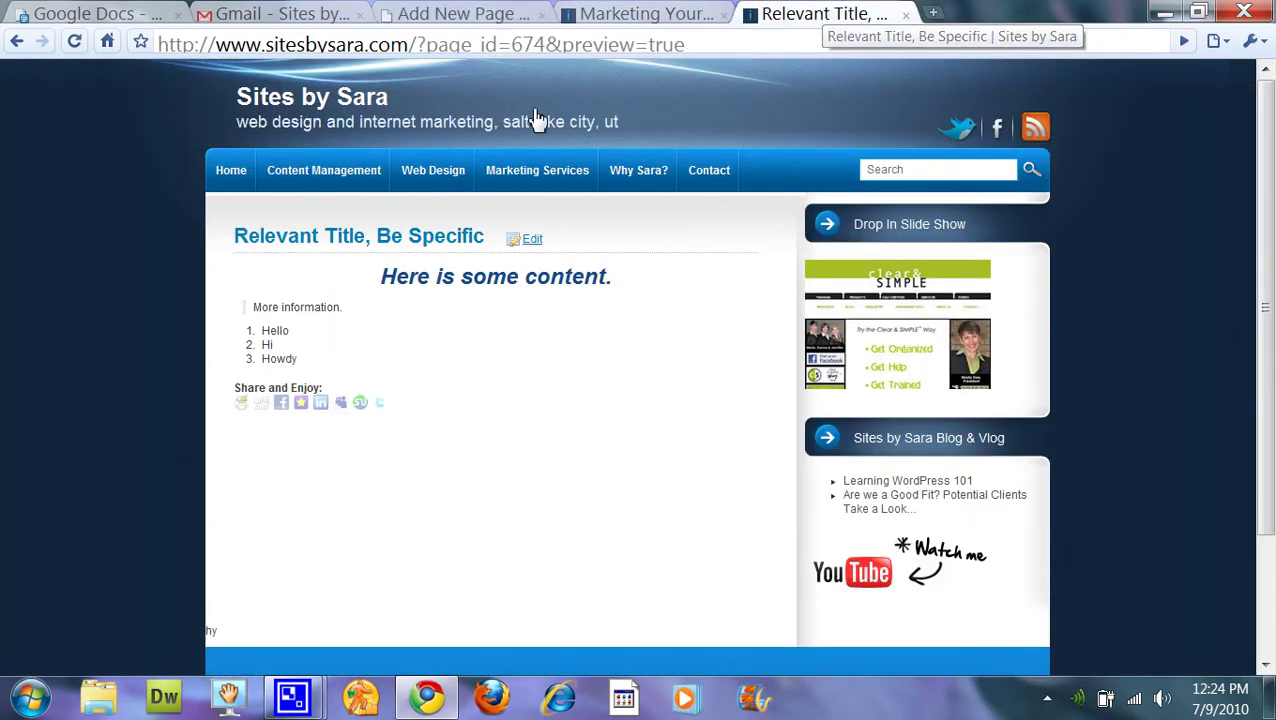
mouse_move(541, 186)
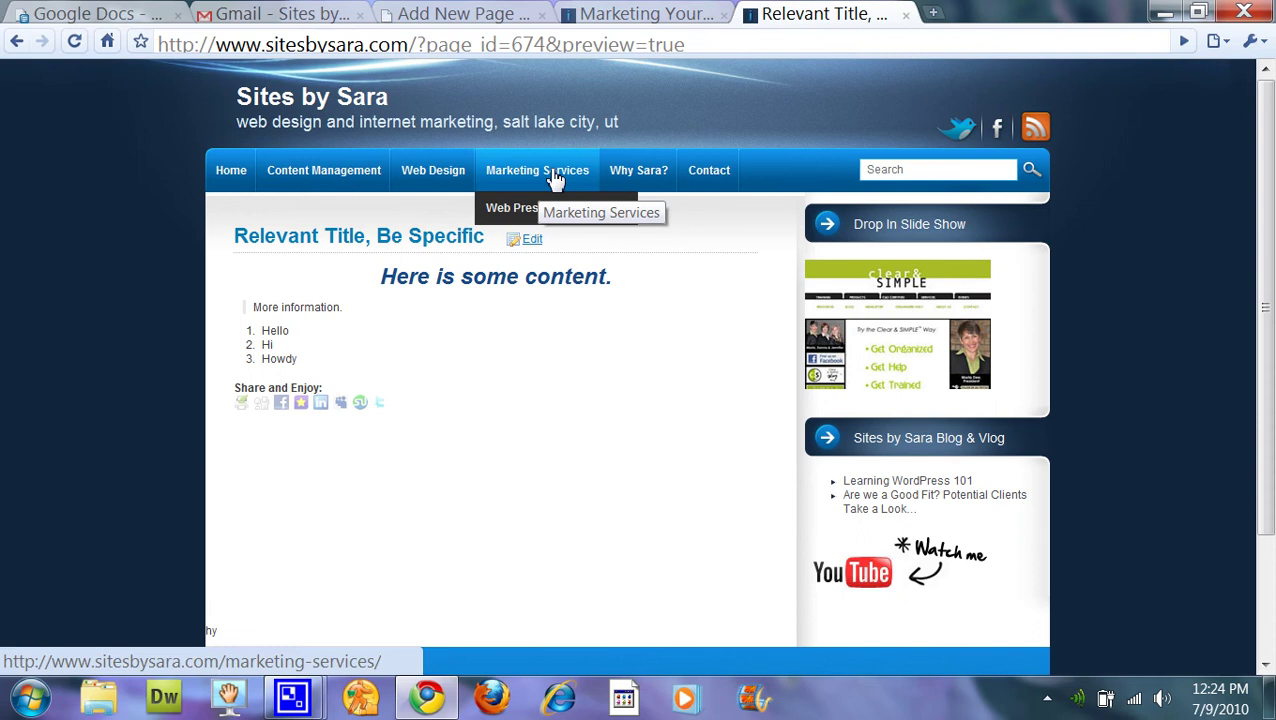
click(659, 21)
click(436, 20)
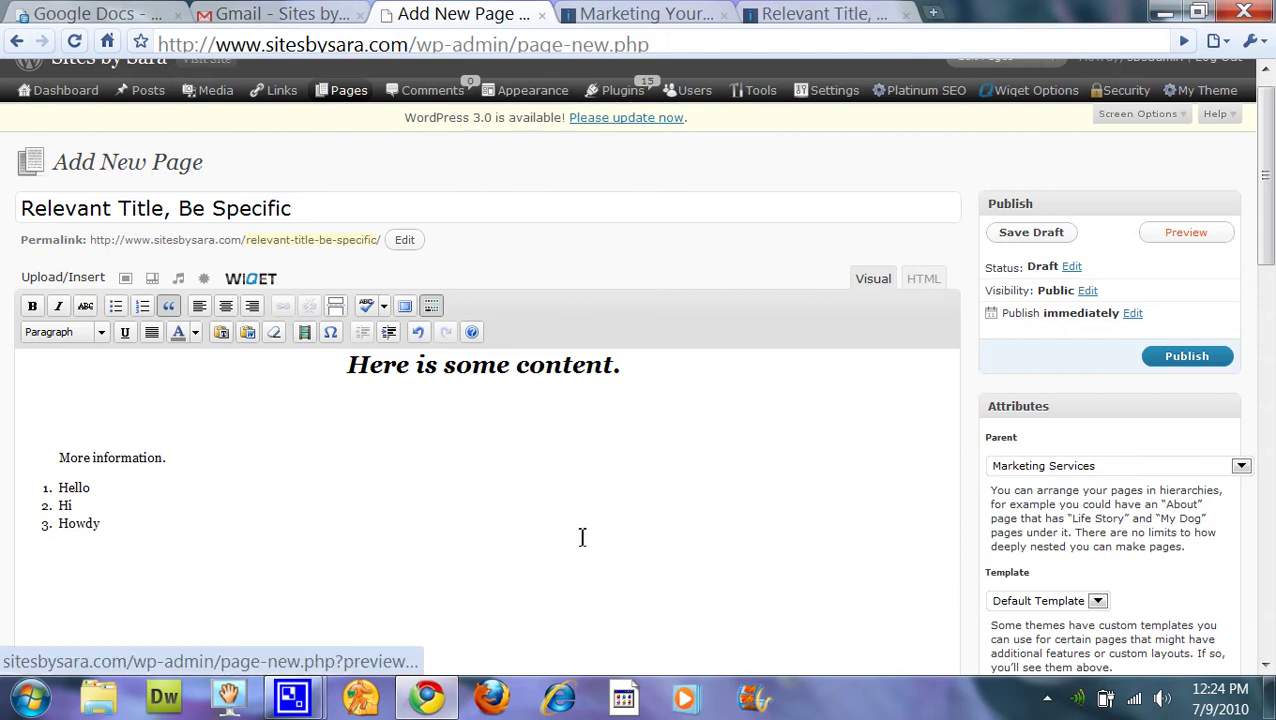
Publish the page and check its link under Marketing Services on the live site
scroll(582, 530, down, 3)
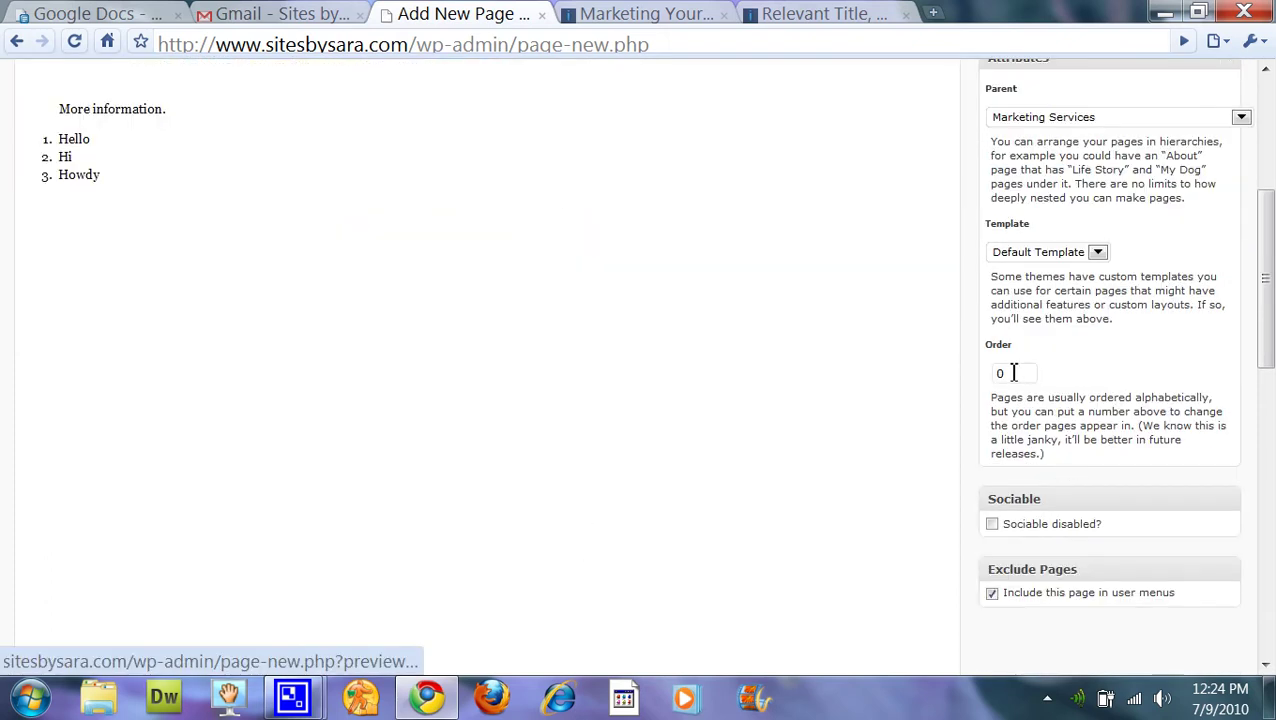
scroll(976, 382, up, 3)
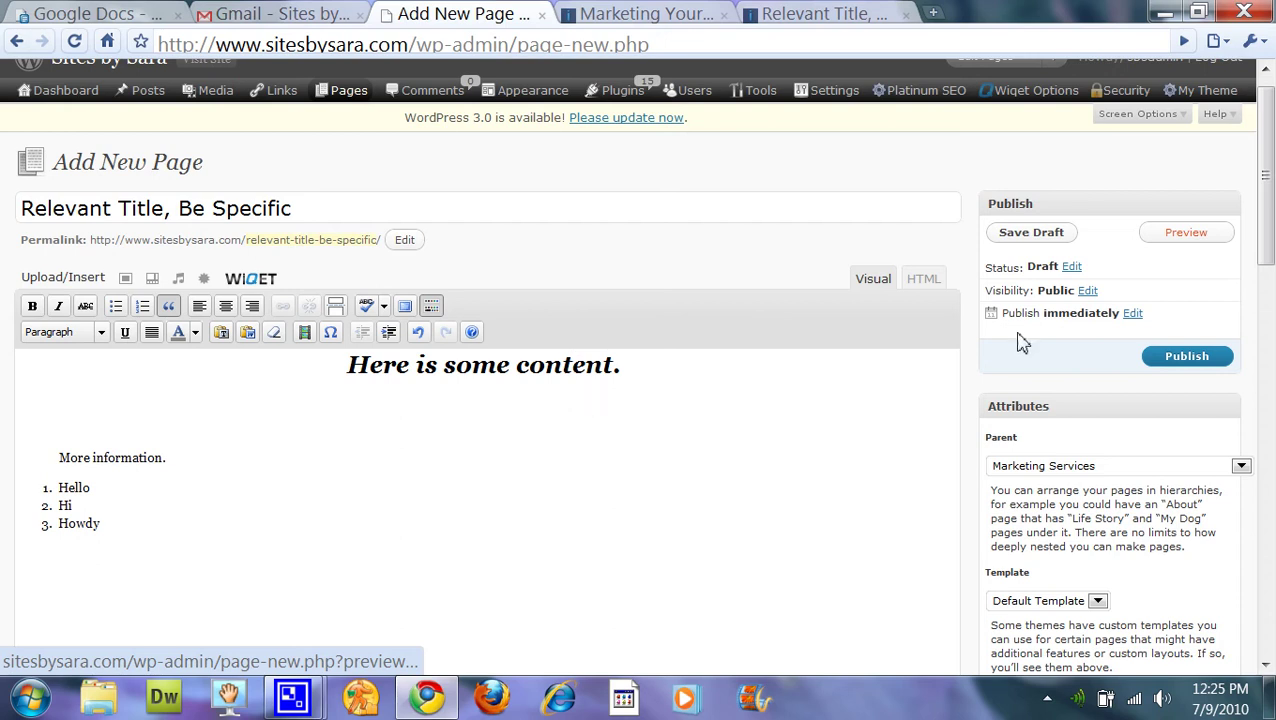
click(1166, 363)
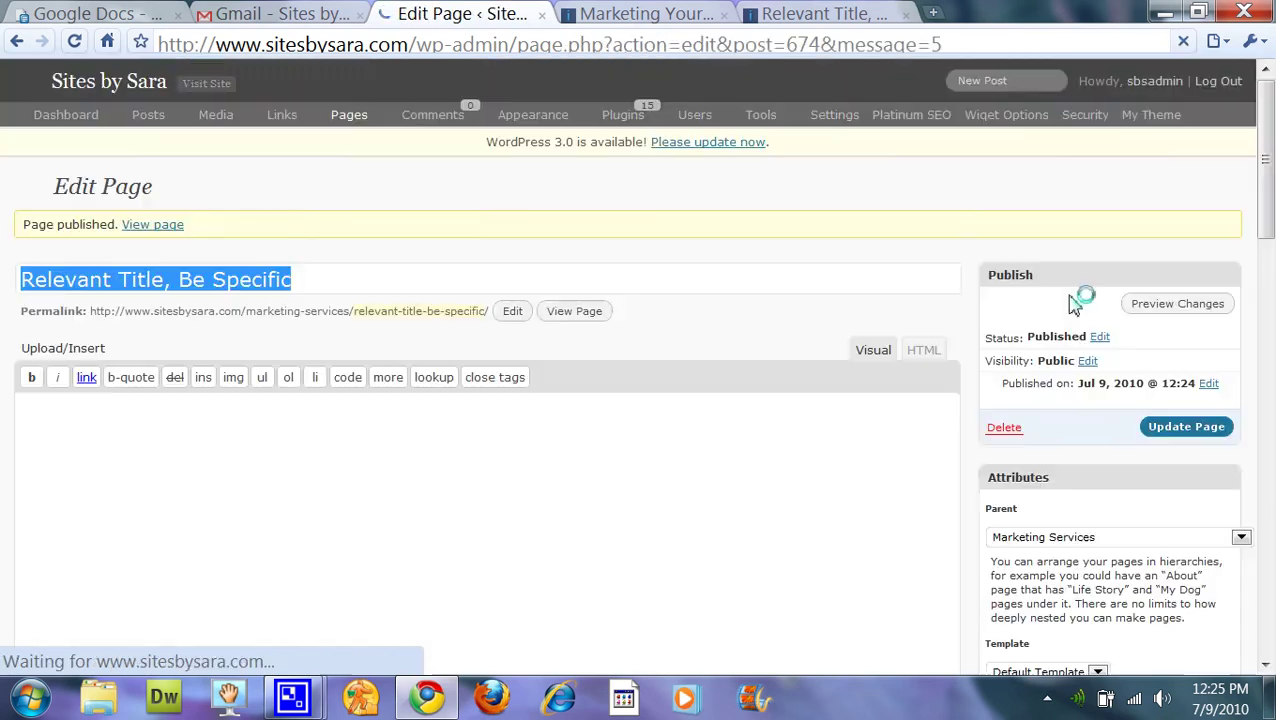
click(574, 312)
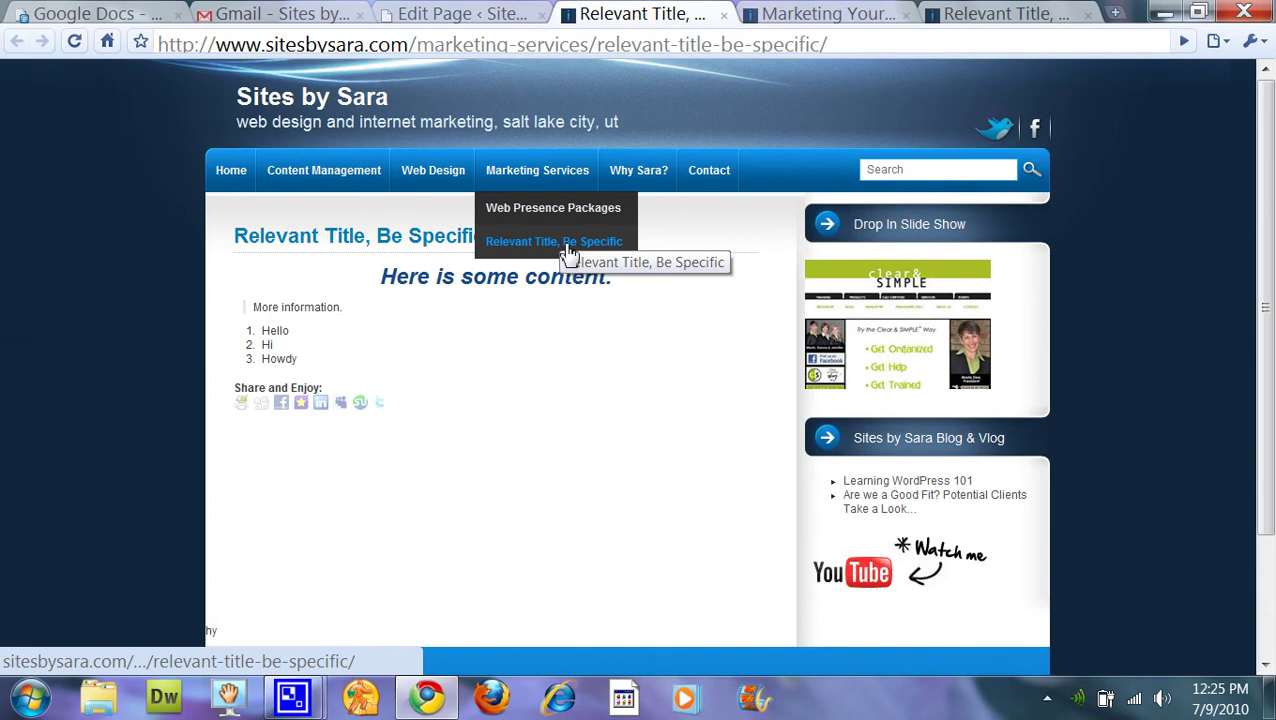
click(570, 248)
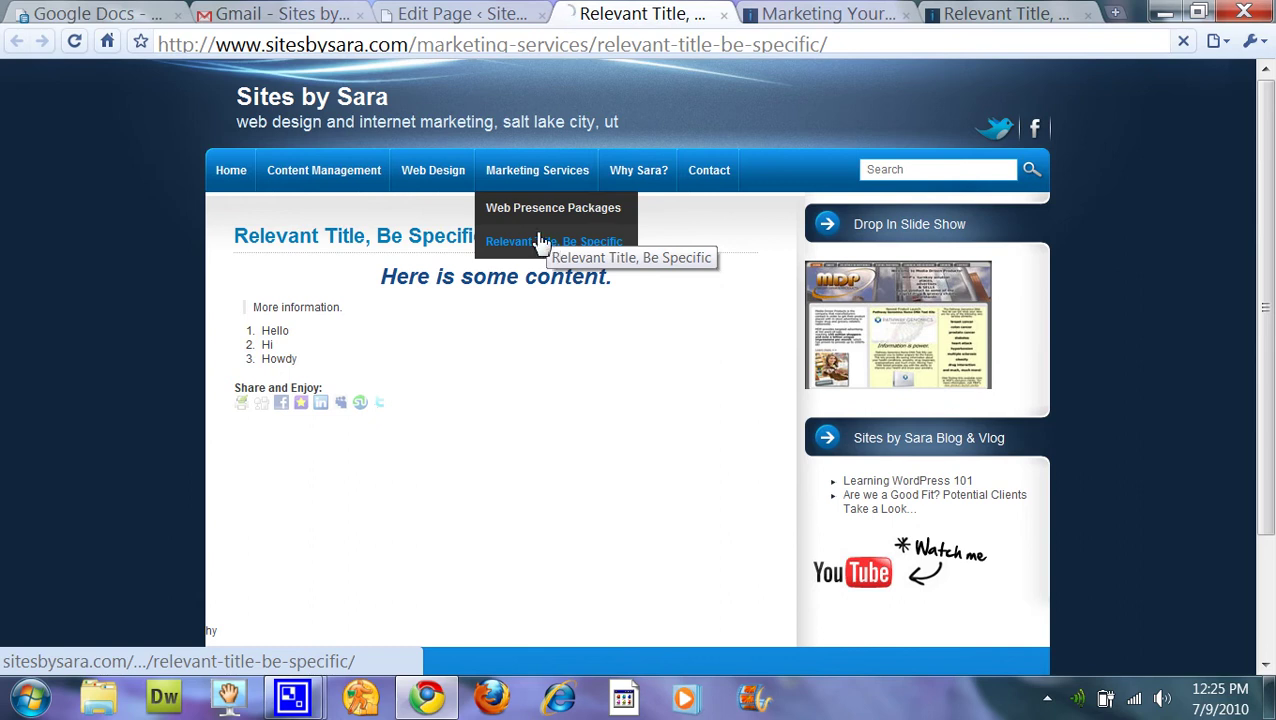
click(468, 15)
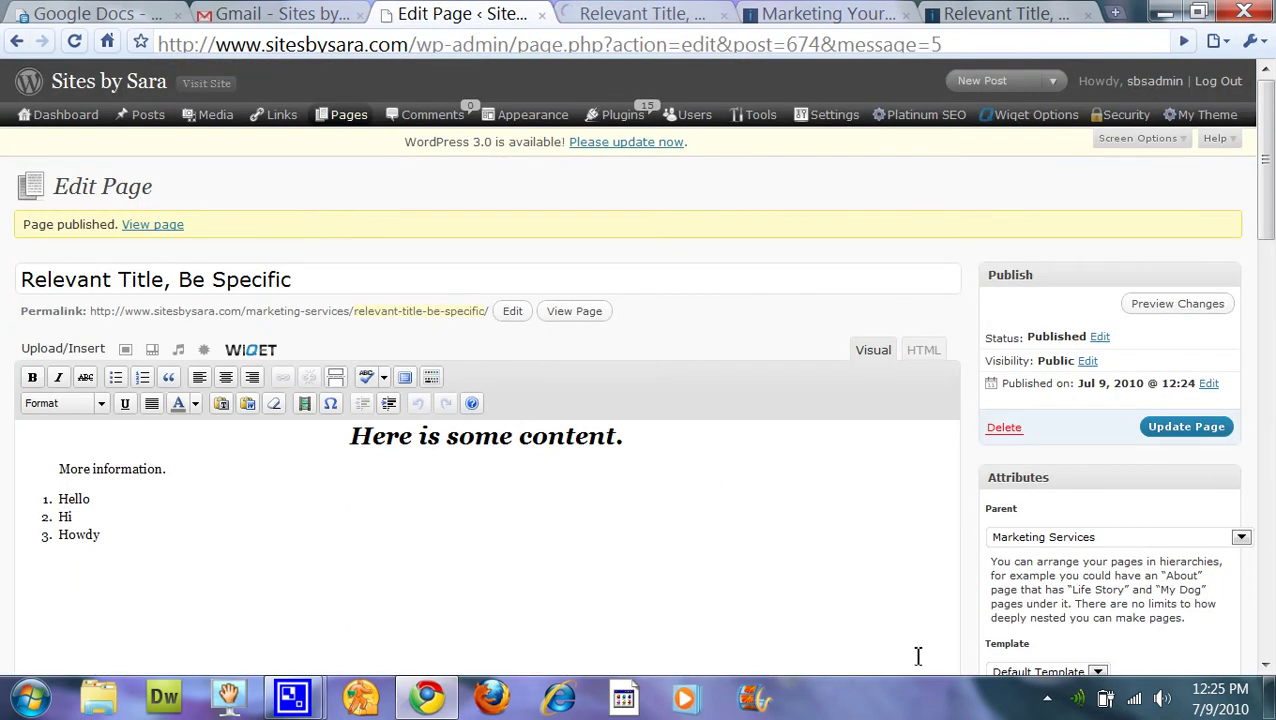
Set the "Relevant Title, Be Specific" page's order to 1 and update the page
scroll(1050, 570, down, 3)
click(1027, 443)
text(1)
key(BackSpace)
key(BackSpace)
text(1)
click(1160, 426)
scroll(837, 290, up, 3)
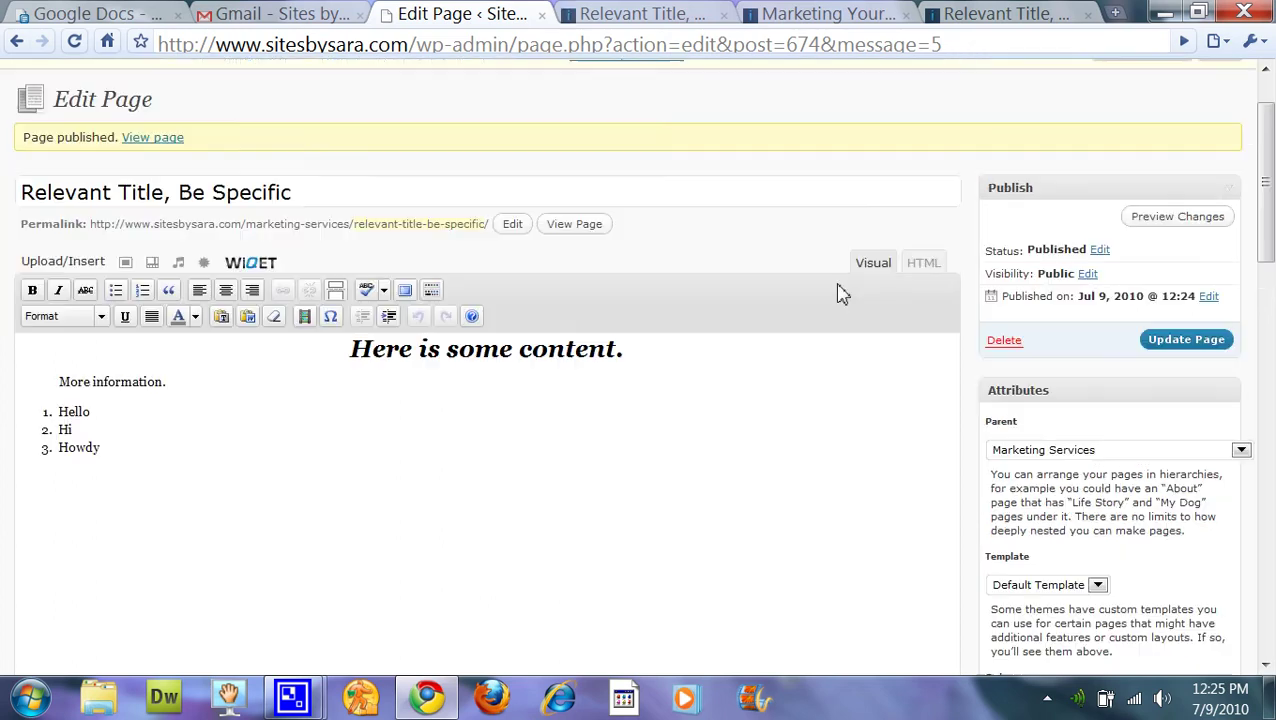
click(1180, 345)
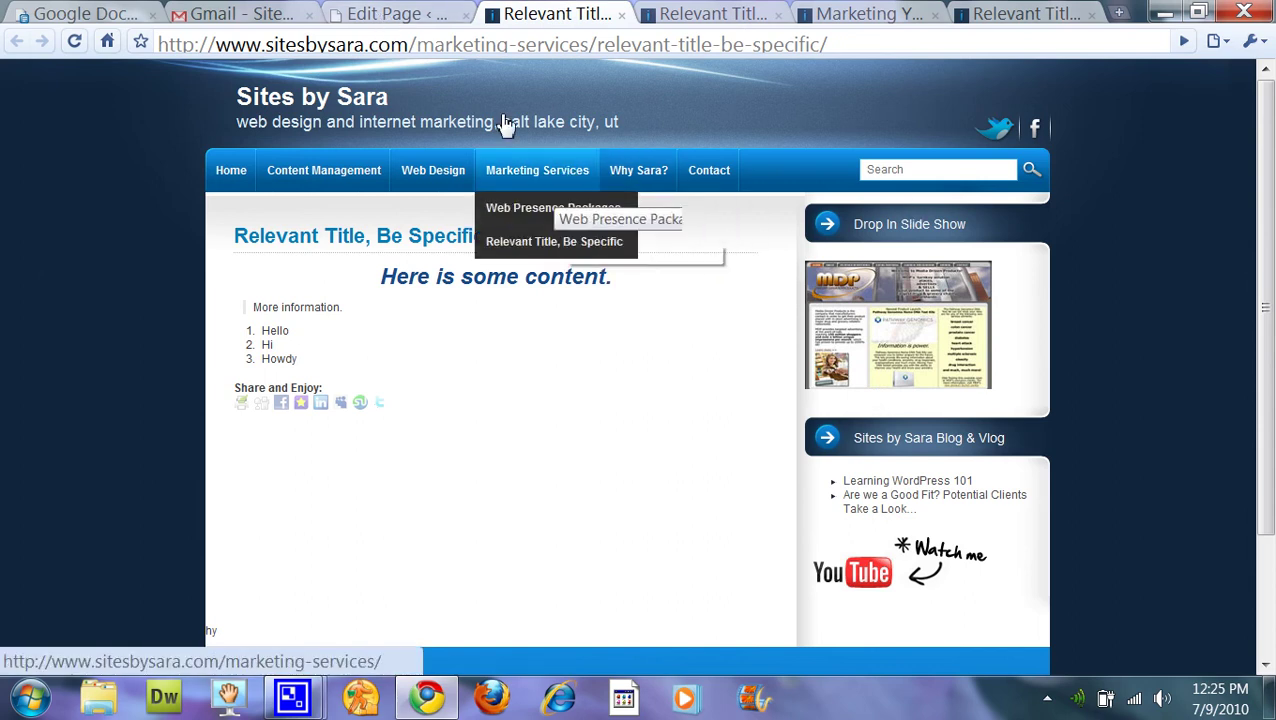
Open the Web Presence Packages page for editing from the list of existing pages
click(400, 14)
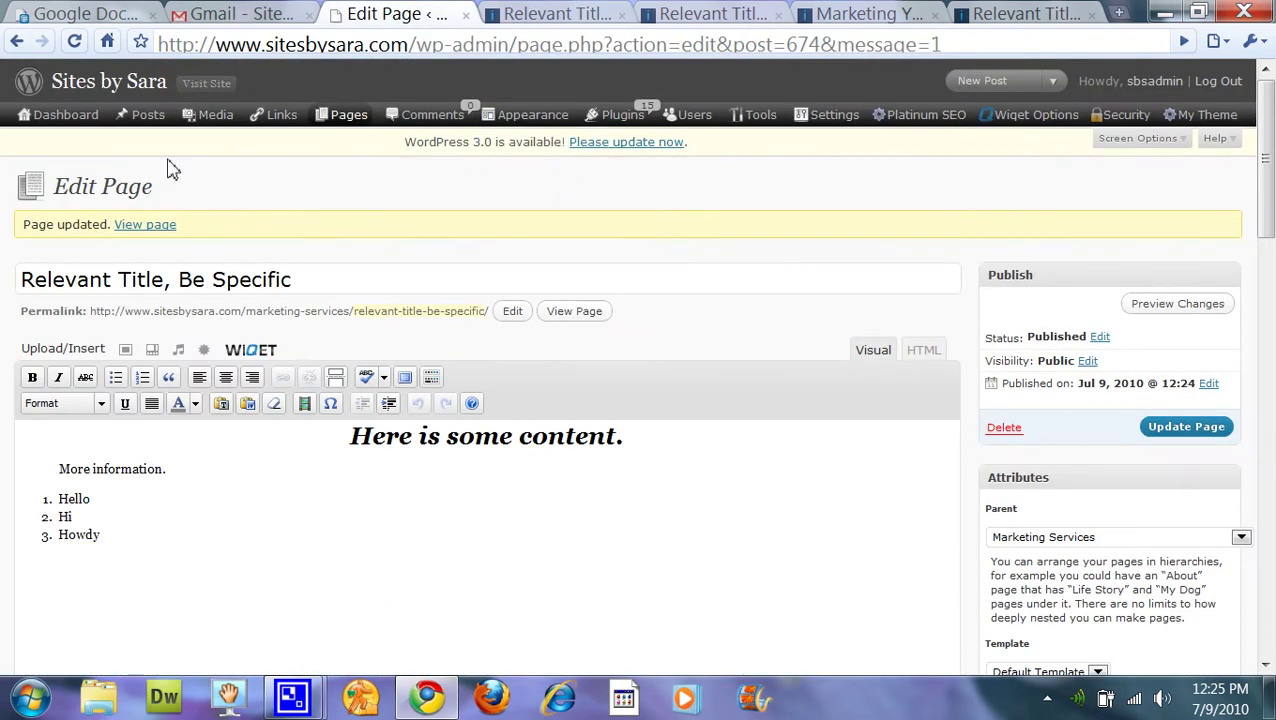
mouse_move(322, 114)
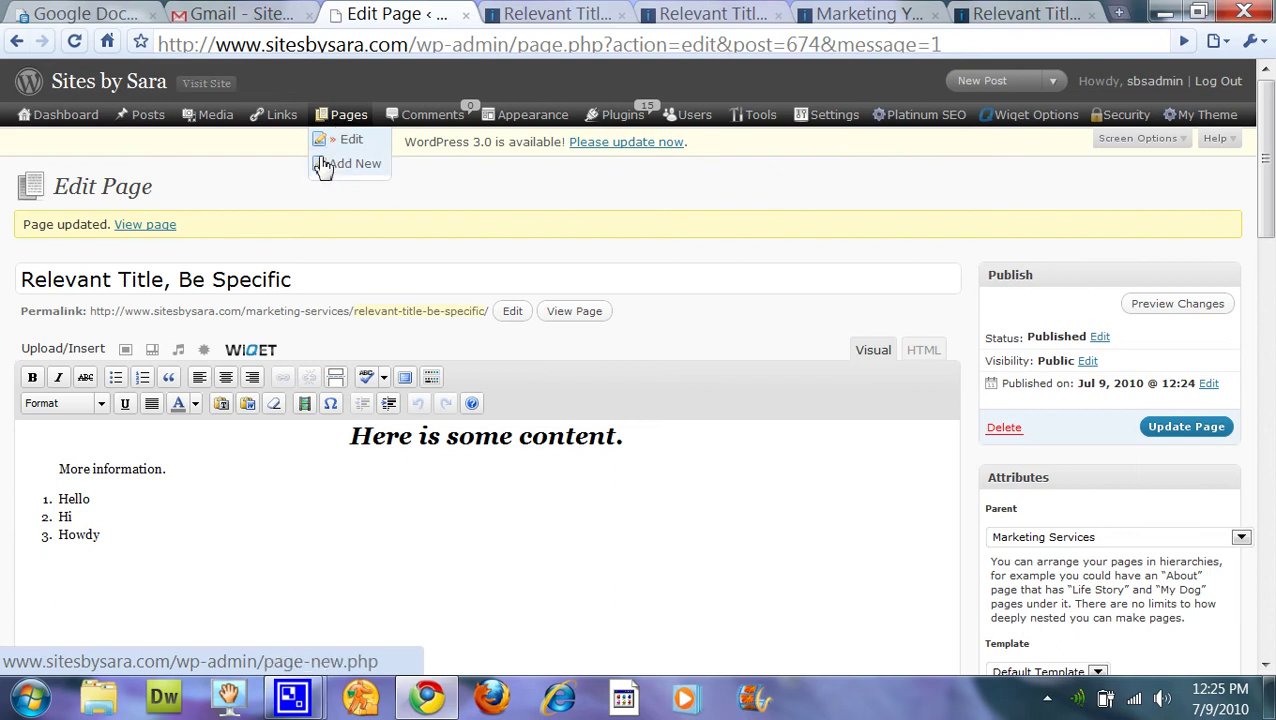
click(327, 142)
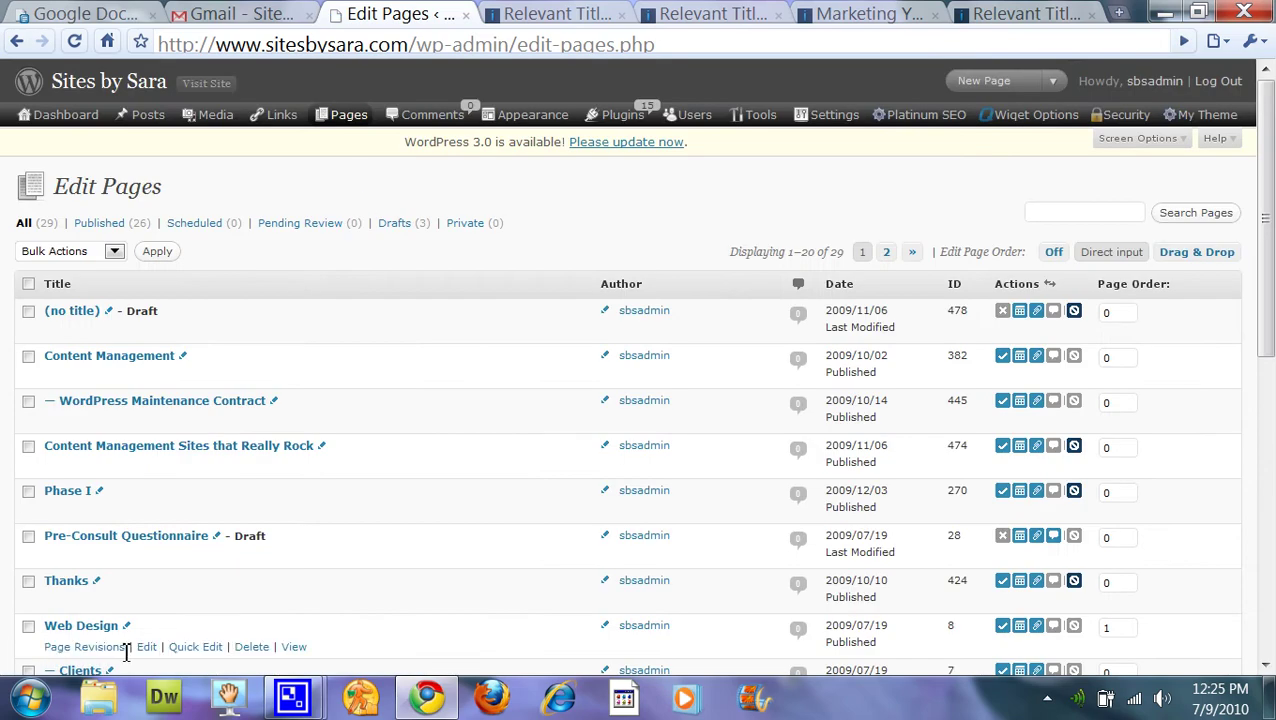
scroll(450, 603, down, 3)
scroll(450, 603, down, 1)
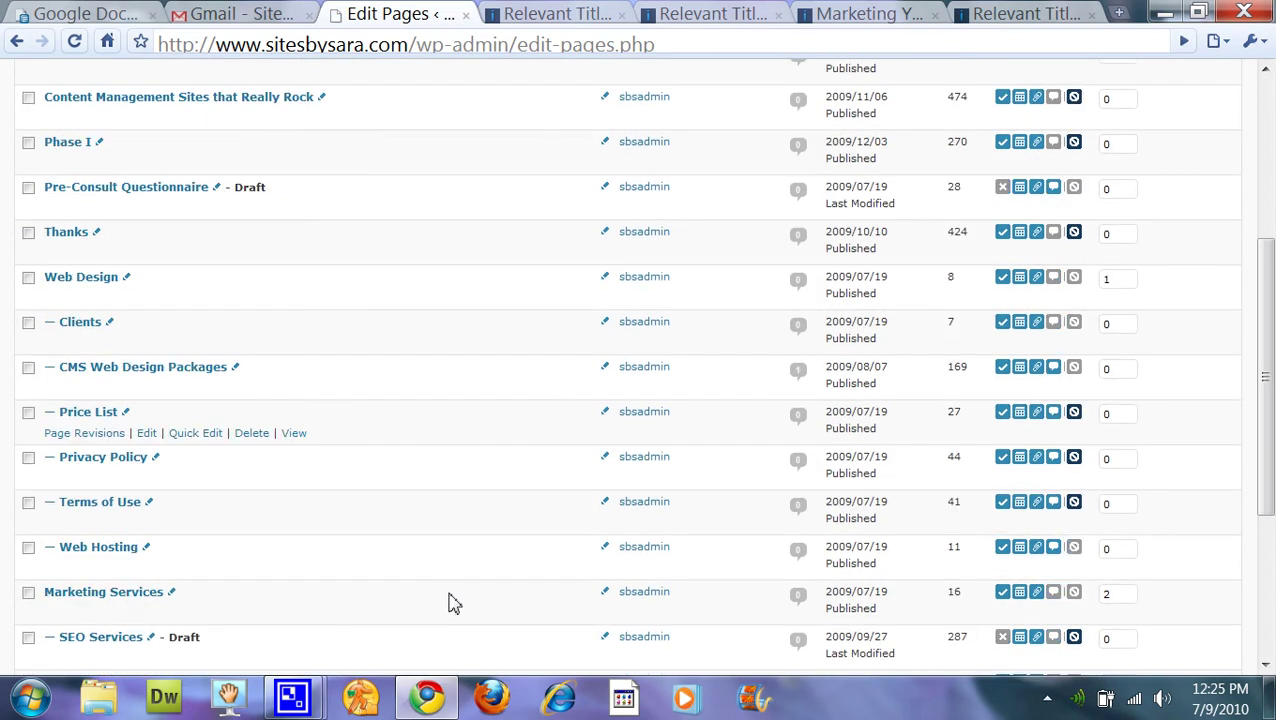
scroll(450, 603, down, 2)
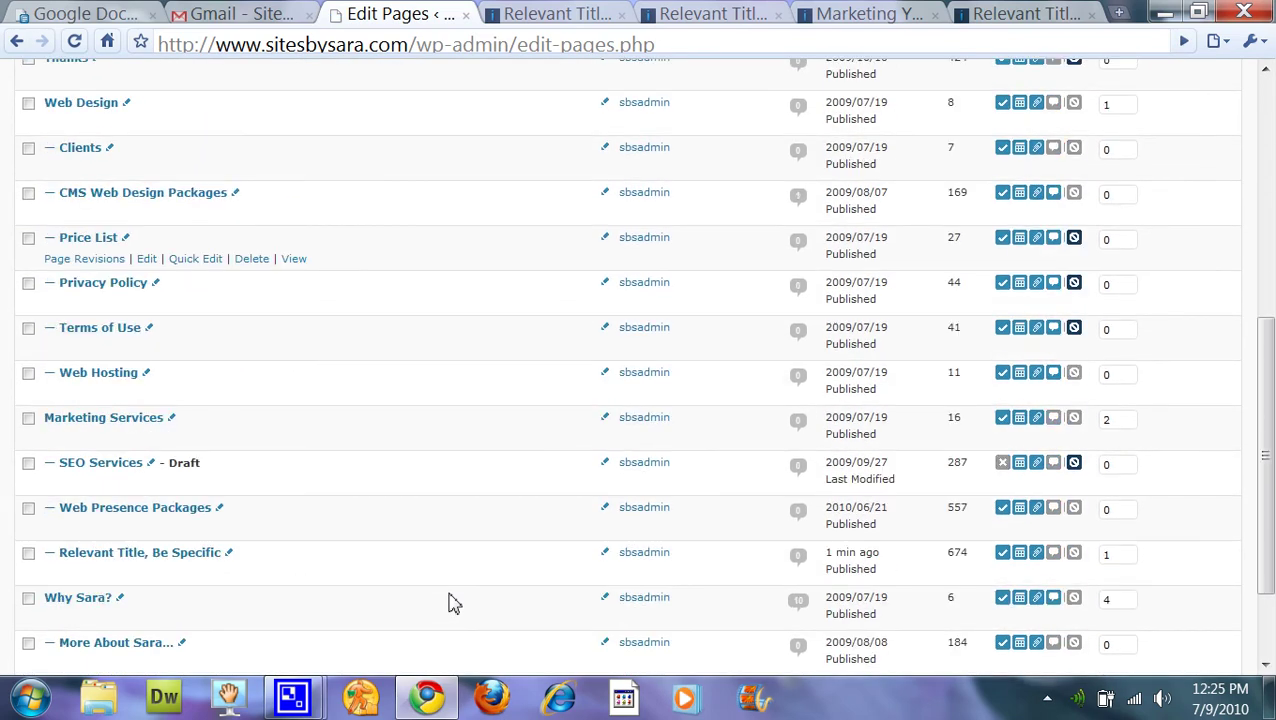
click(135, 510)
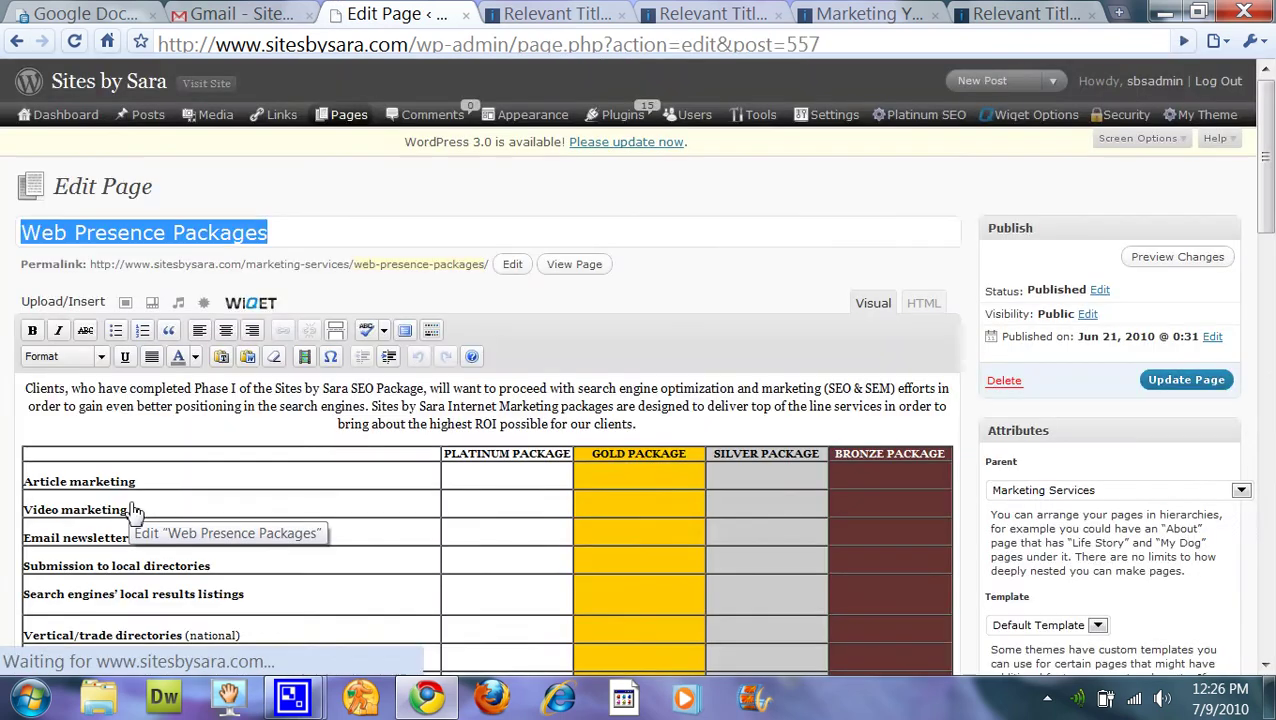
Set the Web Presence Packages page's order to 2 and update the page
scroll(1160, 608, down, 3)
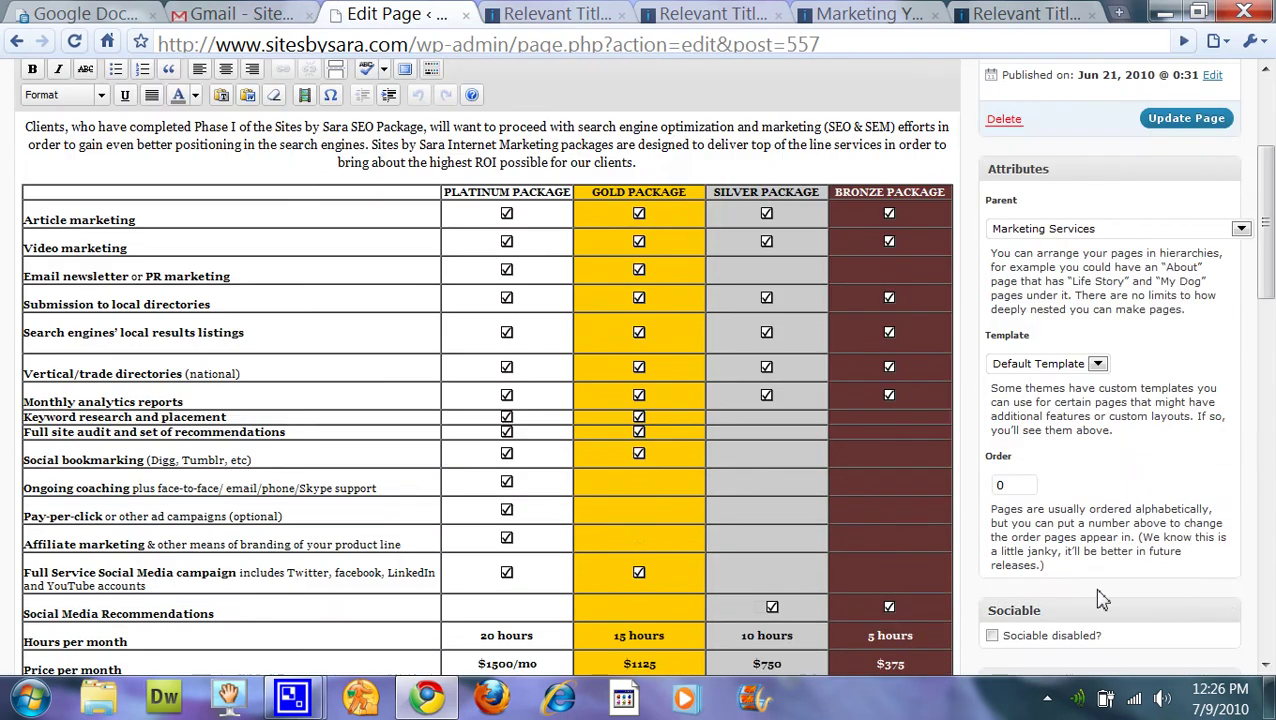
click(1009, 485)
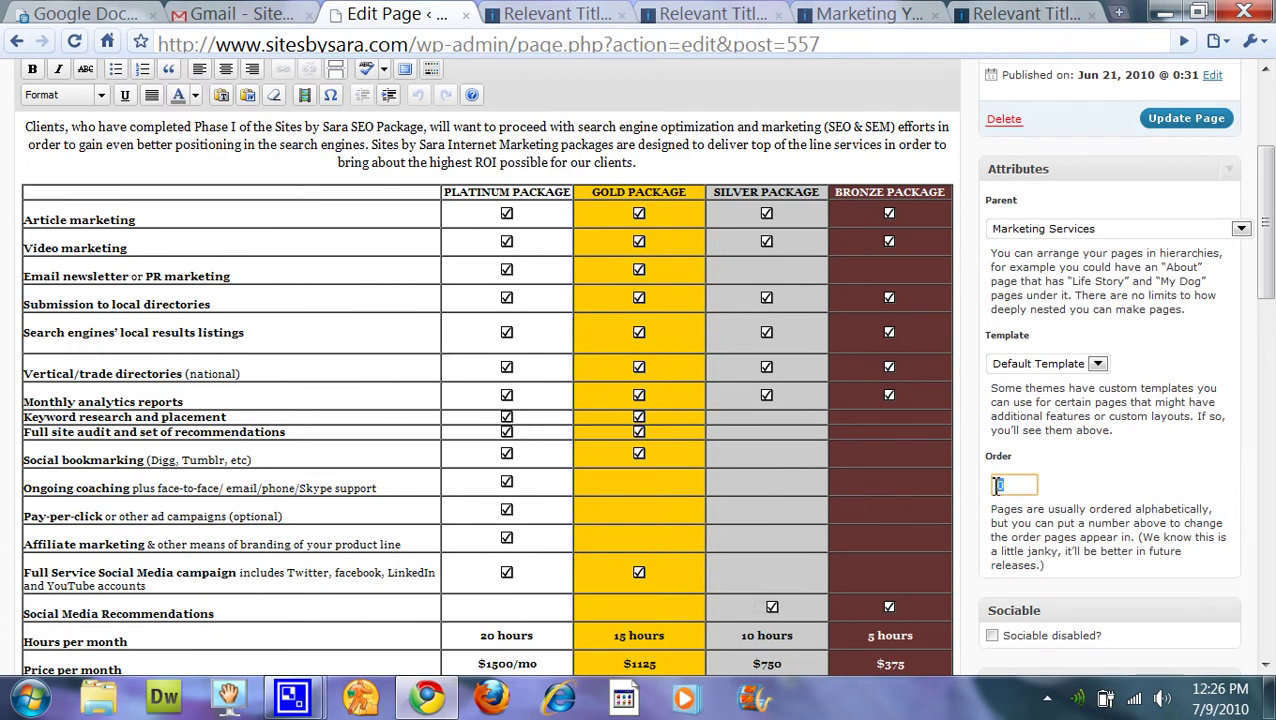
text(2)
click(1186, 118)
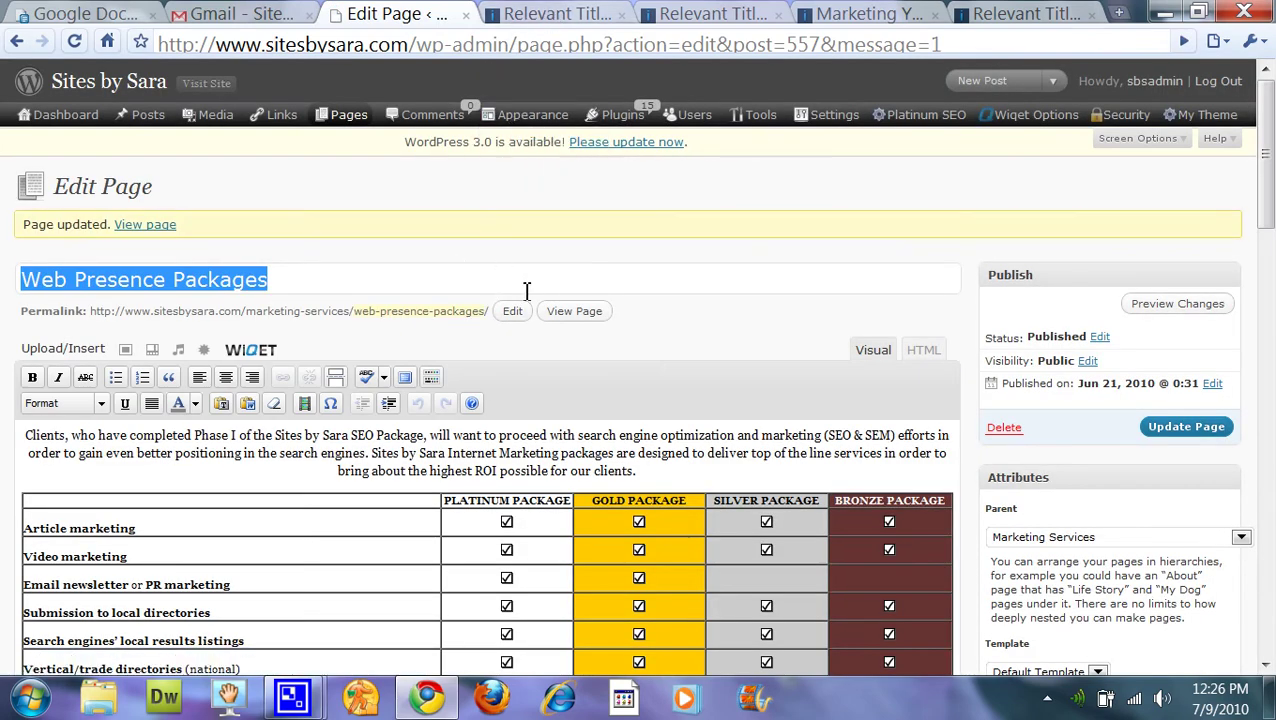
View the live Web Presence Packages page to check the menu order, and switch to the live "Relevant Title, Be Specific" page
click(575, 313)
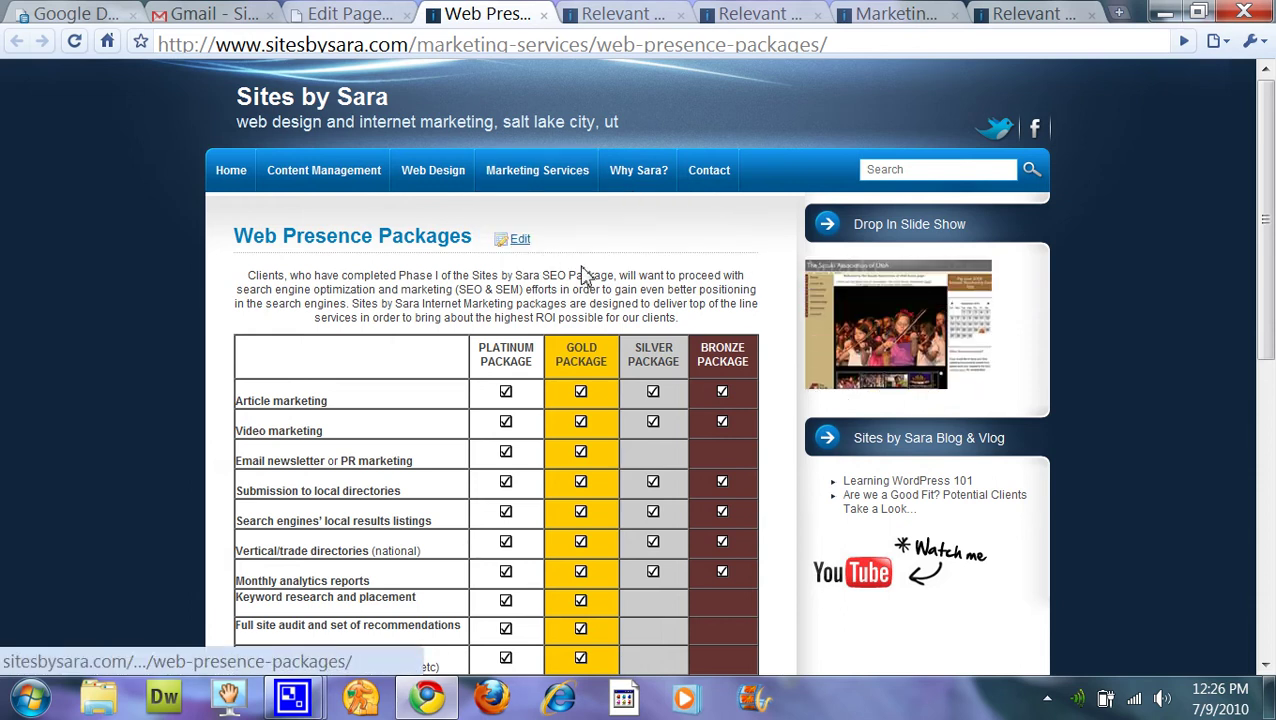
mouse_move(433, 172)
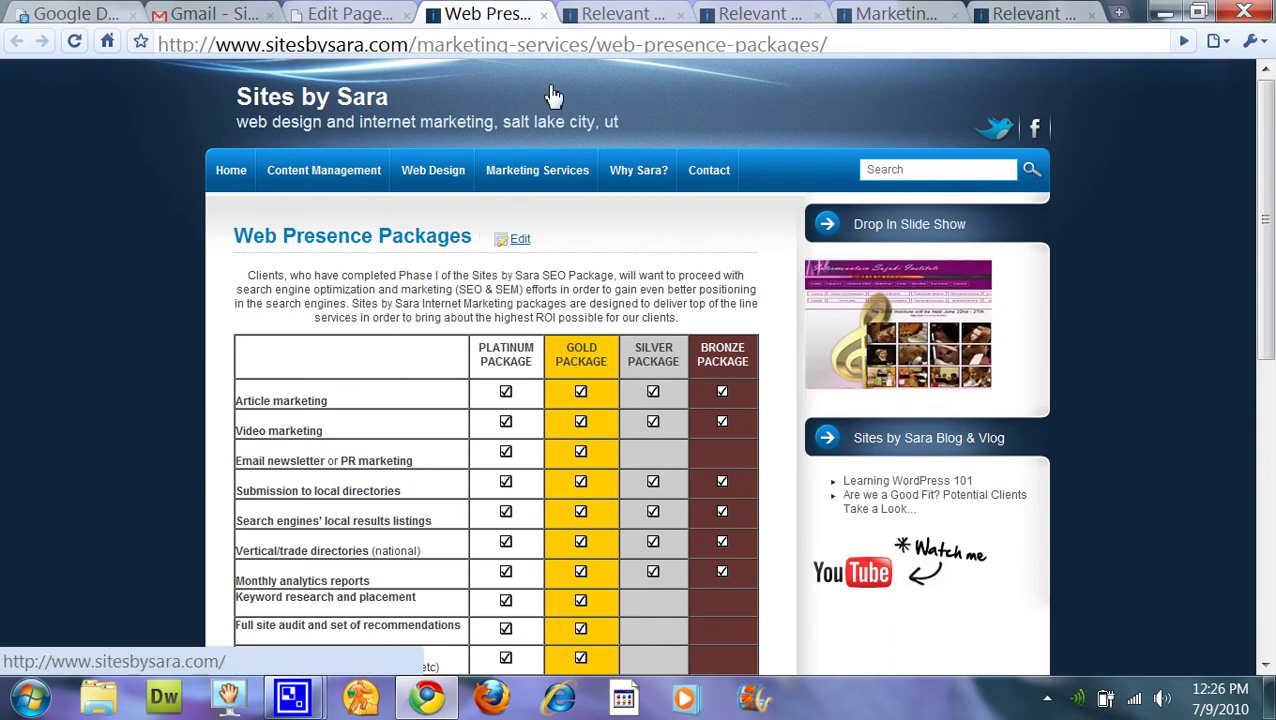
click(608, 15)
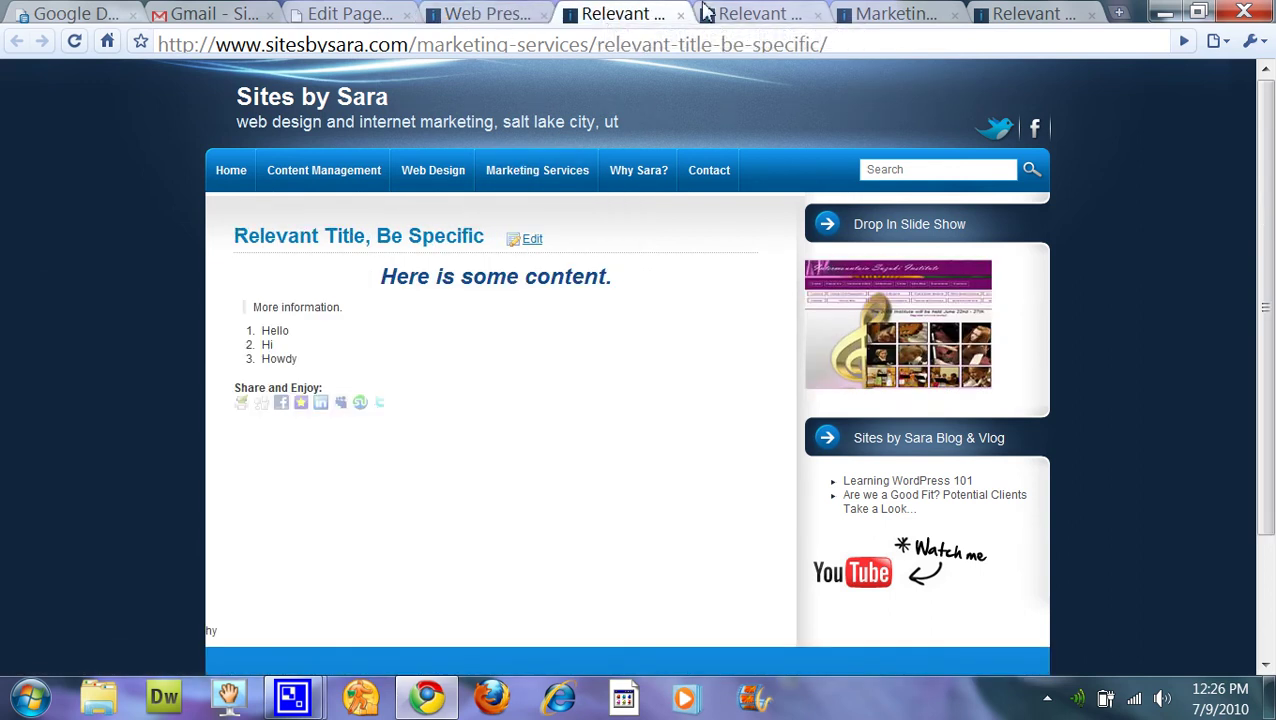
Recheck the order value in the Web Presence Packages editor and open the list of existing pages
click(387, 14)
scroll(1088, 480, down, 3)
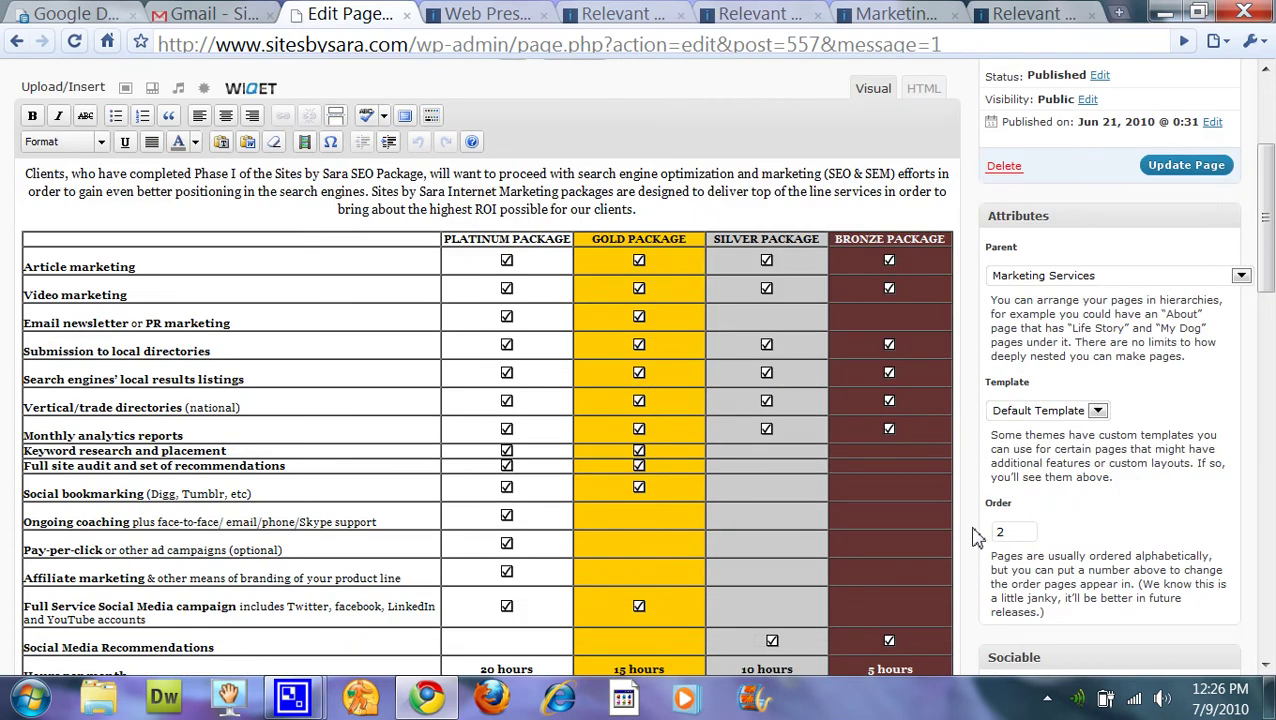
scroll(980, 537, up, 3)
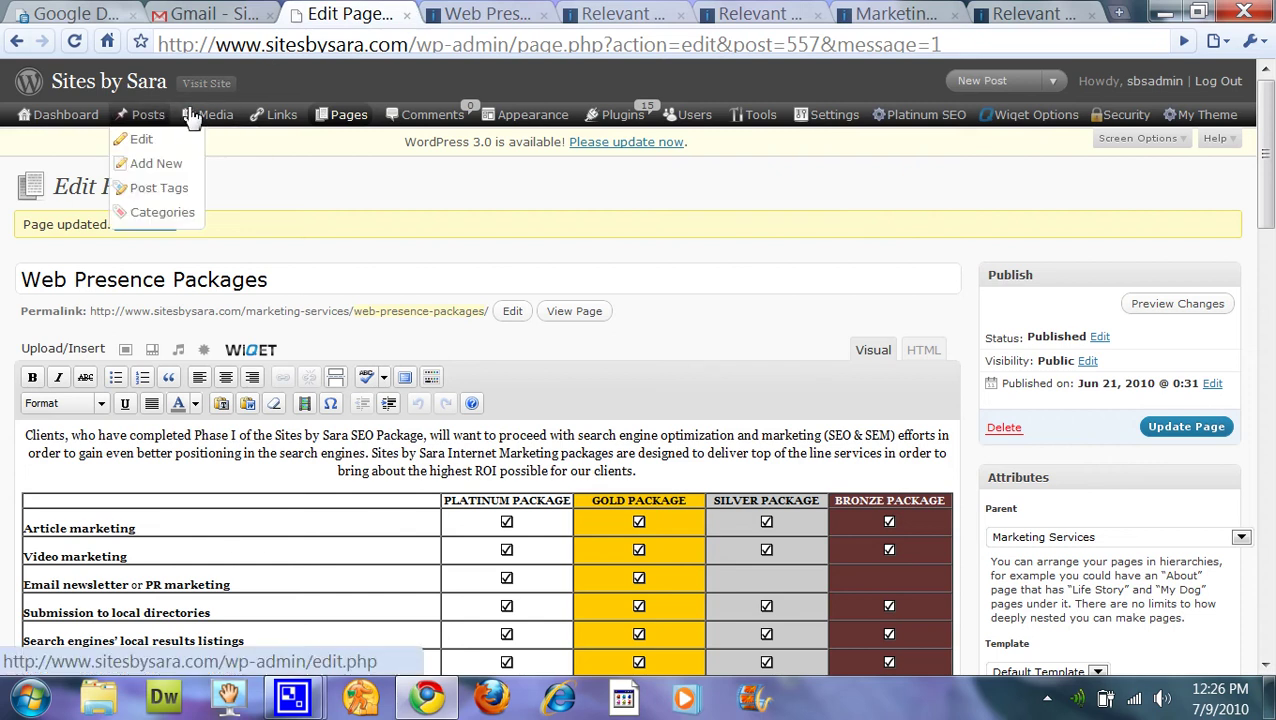
mouse_move(345, 118)
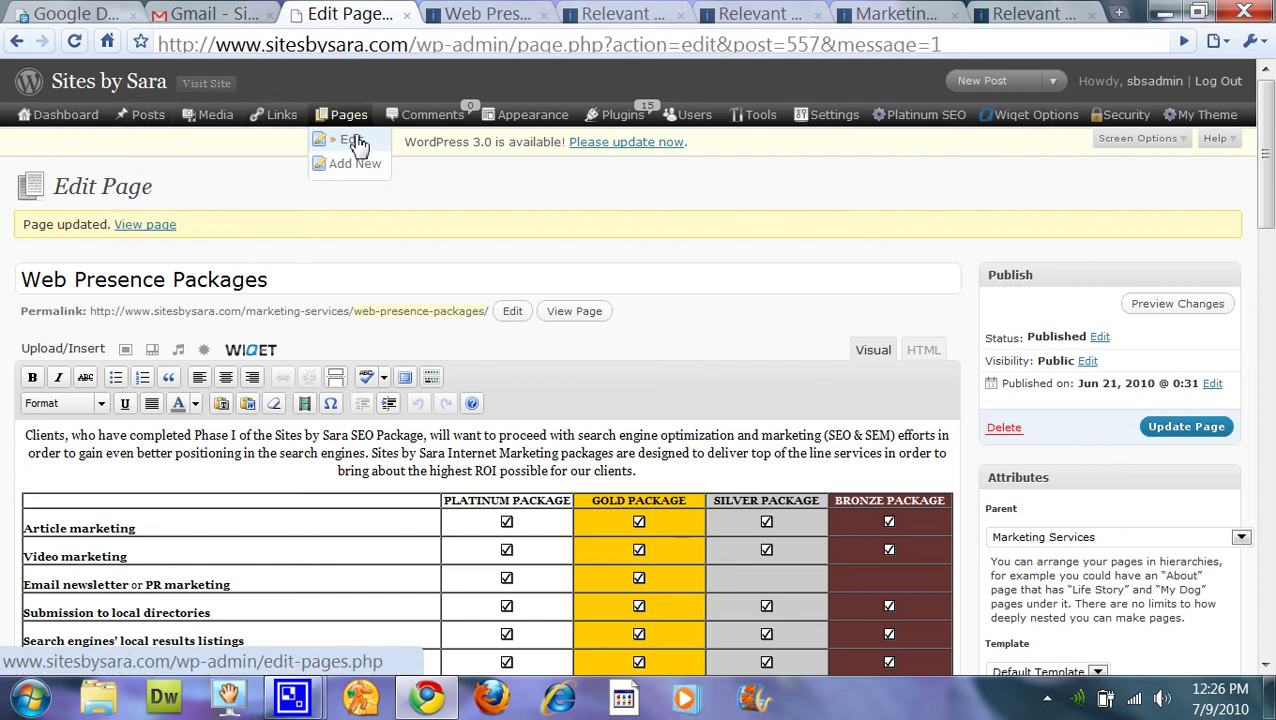
click(357, 142)
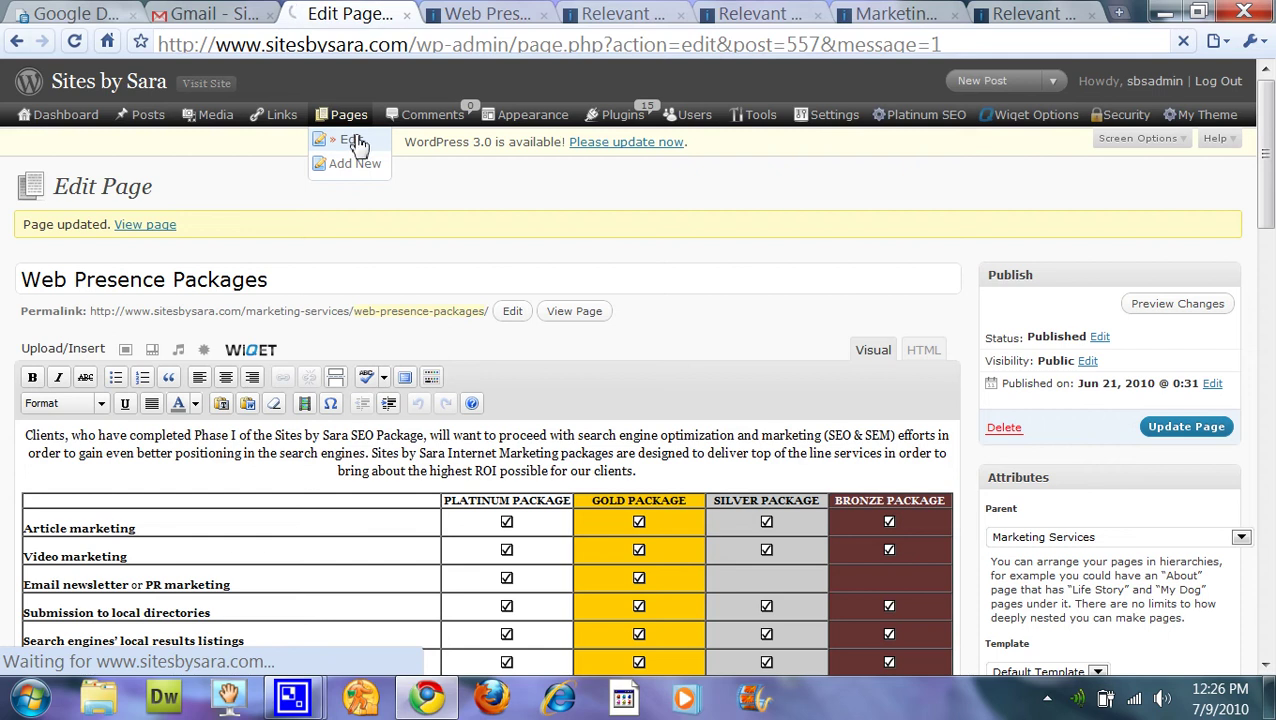
Close the open browser tabs showing live pages, keeping the WordPress administration tab
click(546, 15)
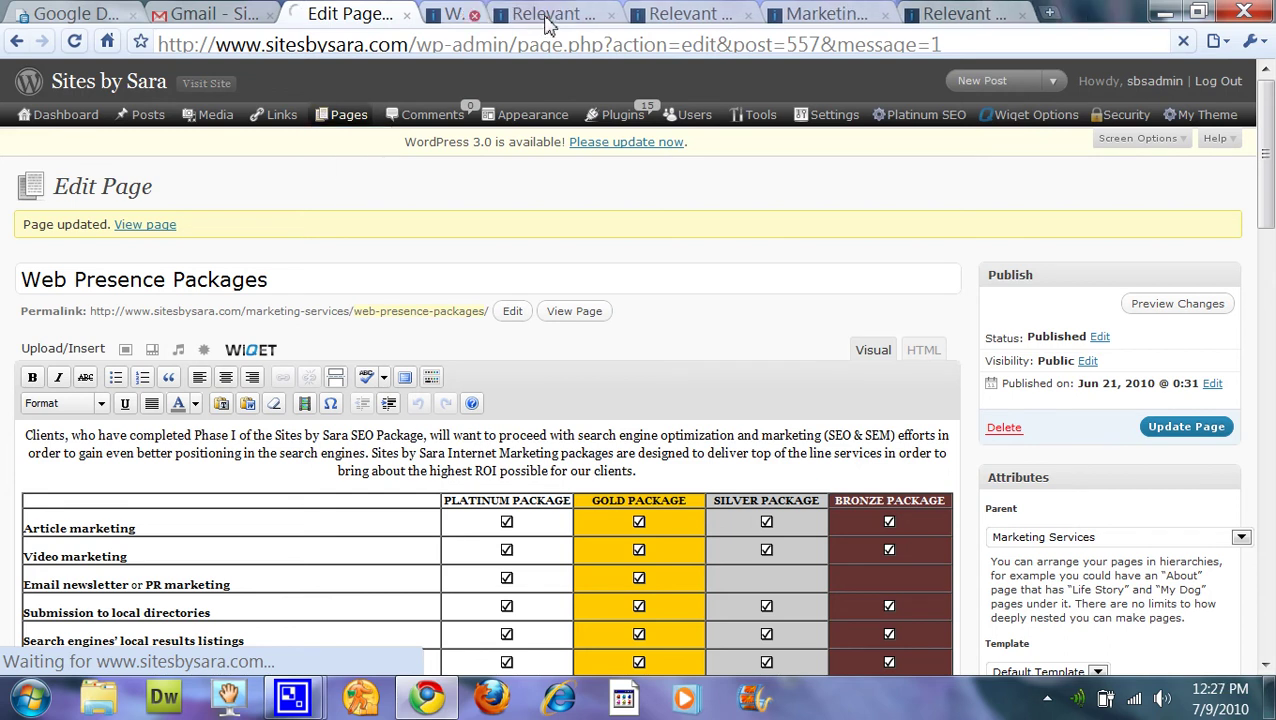
click(545, 15)
click(545, 15)
click(545, 15)
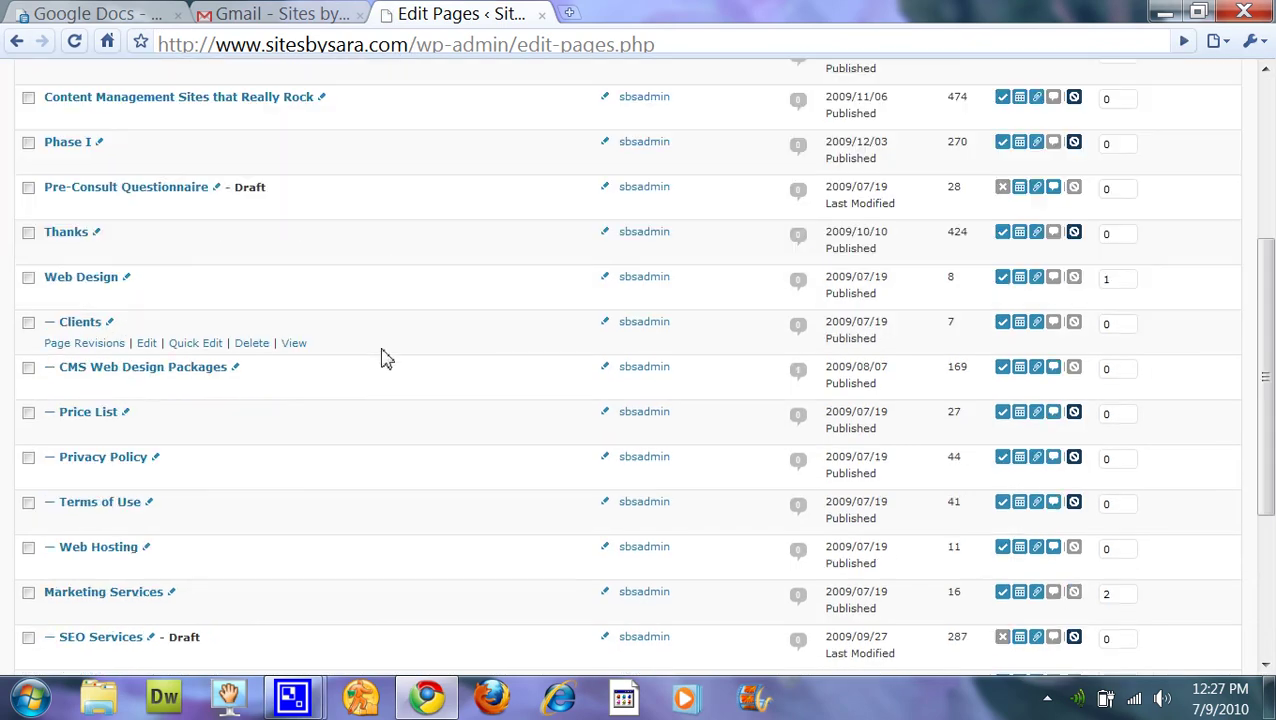
Review the Marketing Services subpages in the list of pages and open the live Sites by Sara homepage in a new tab
scroll(395, 500, down, 3)
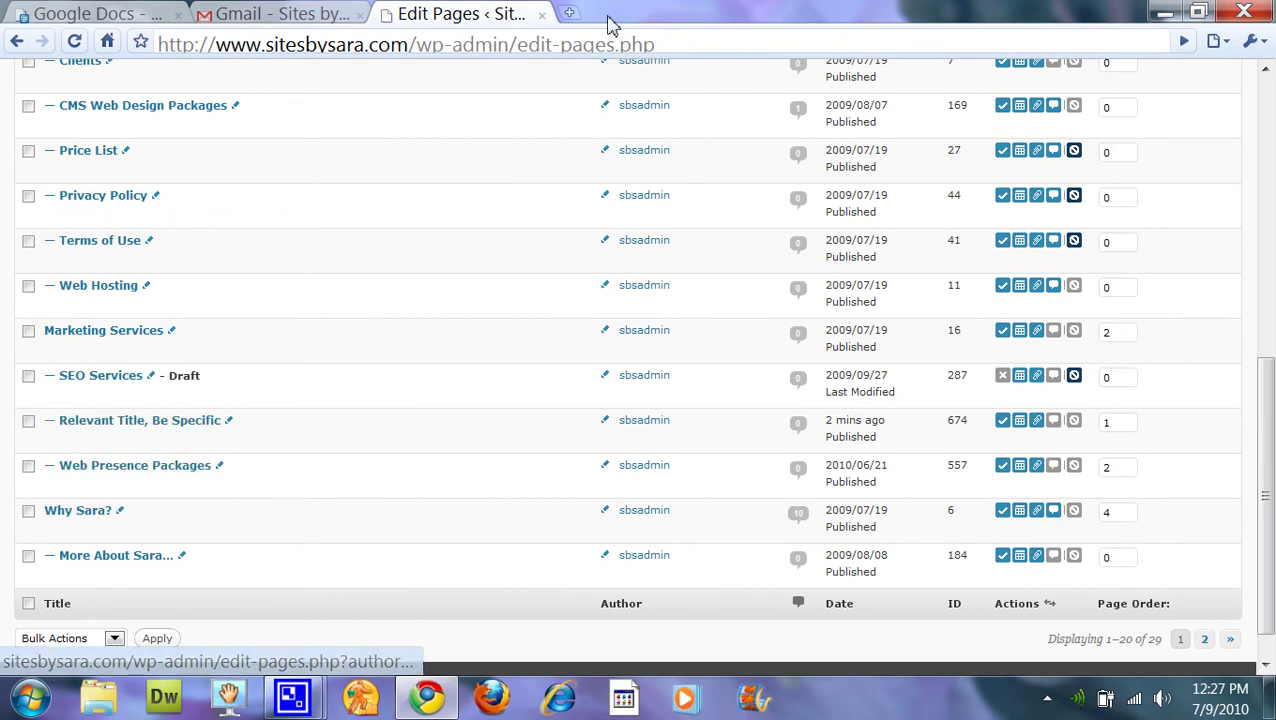
click(569, 13)
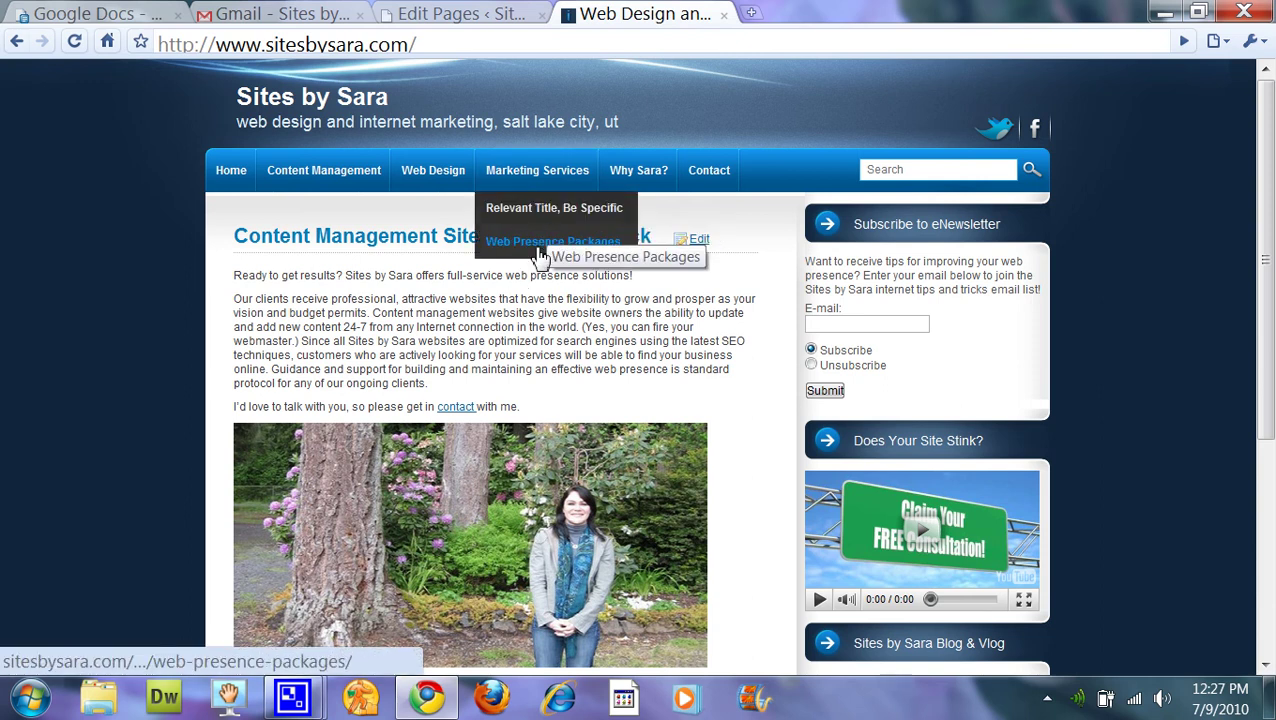
Open the "Relevant Title, Be Specific" page for editing from the list of existing pages
click(447, 18)
mouse_move(177, 546)
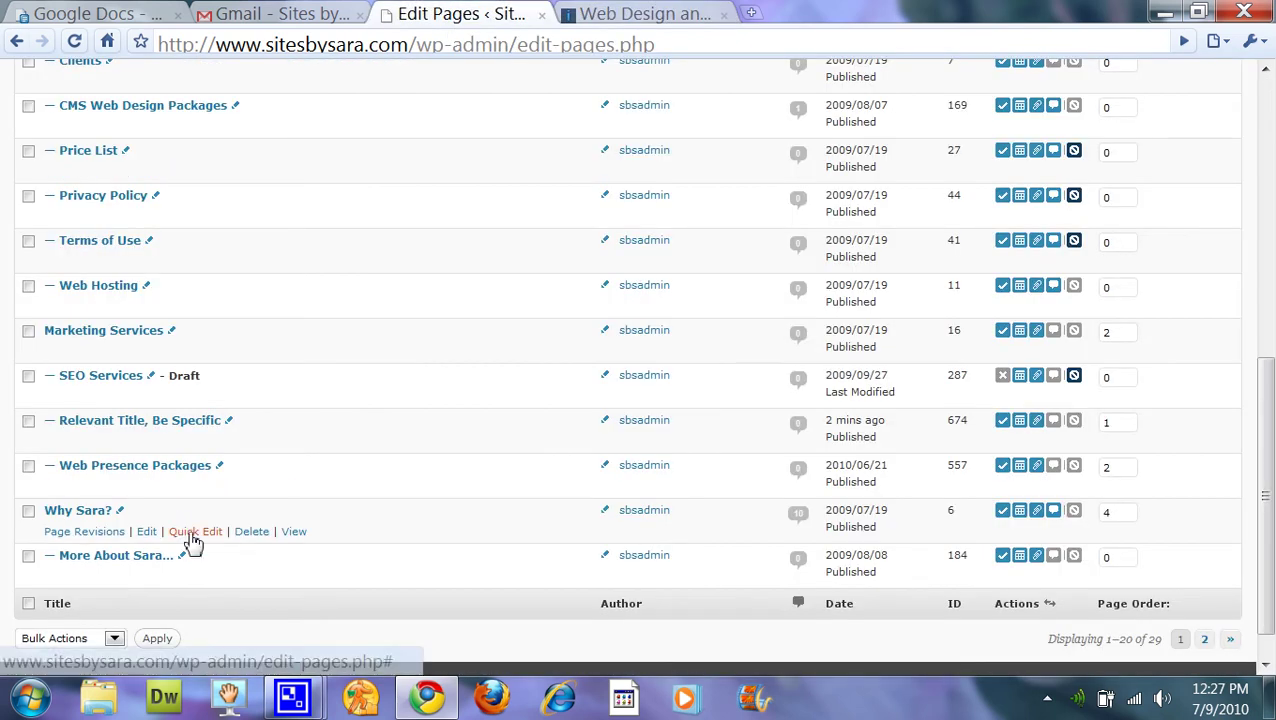
mouse_move(171, 473)
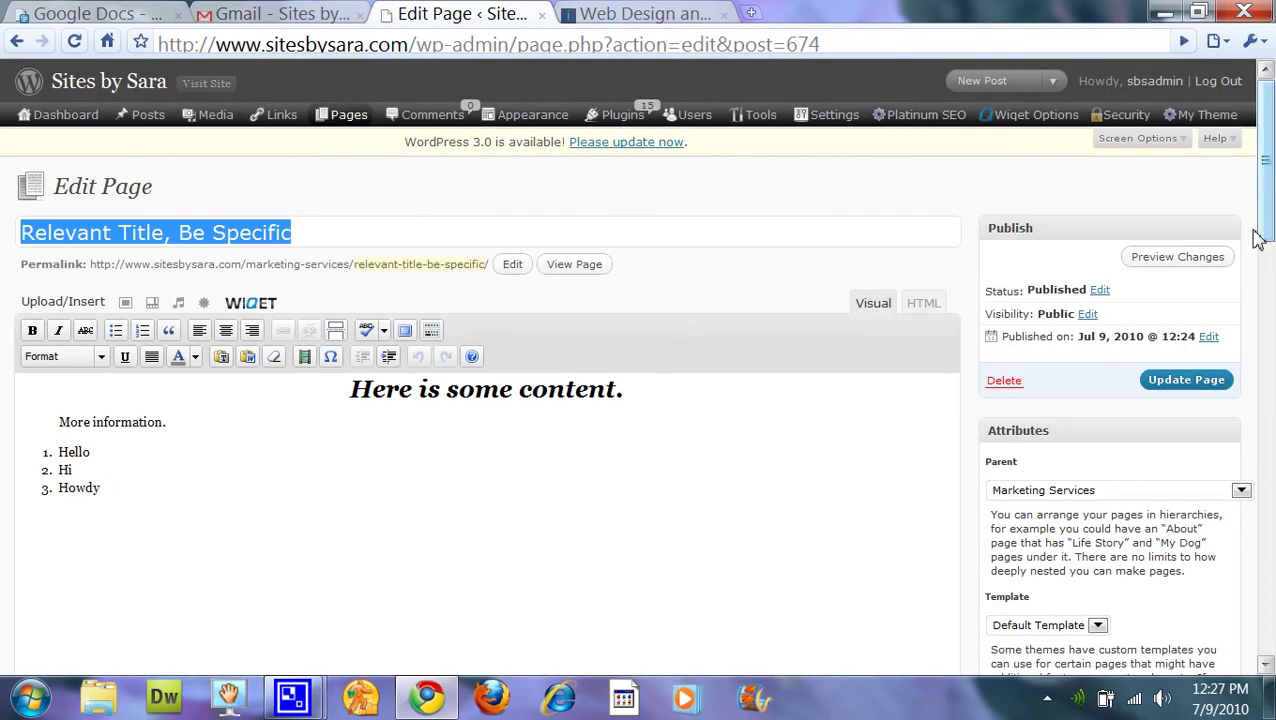
Change the "Relevant Title, Be Specific" page's status to Draft and update the page
click(1100, 291)
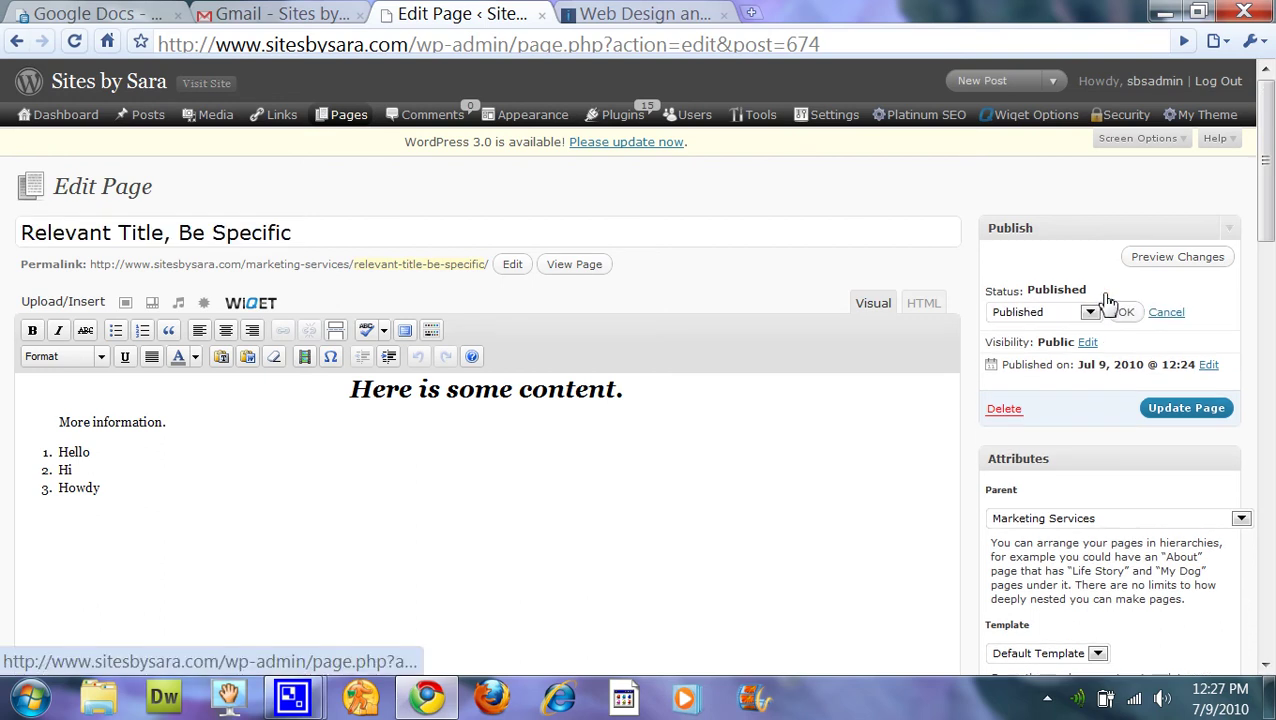
click(1090, 312)
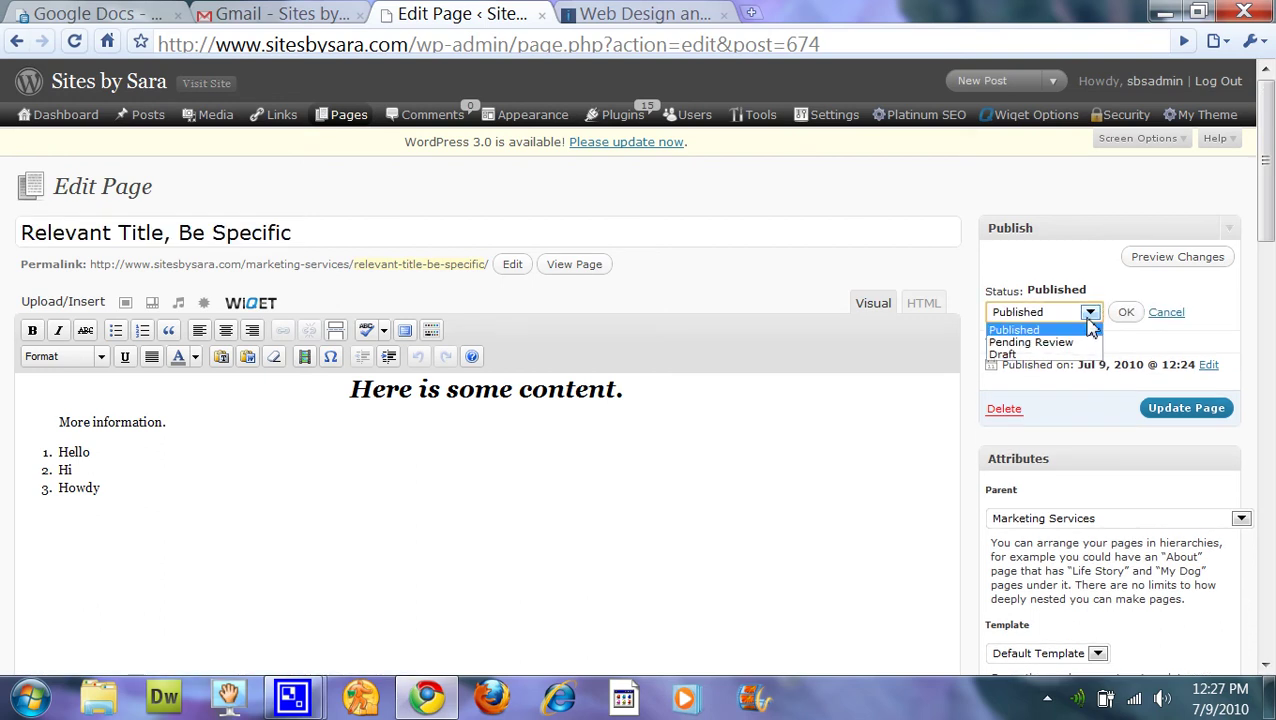
click(1040, 354)
click(1124, 313)
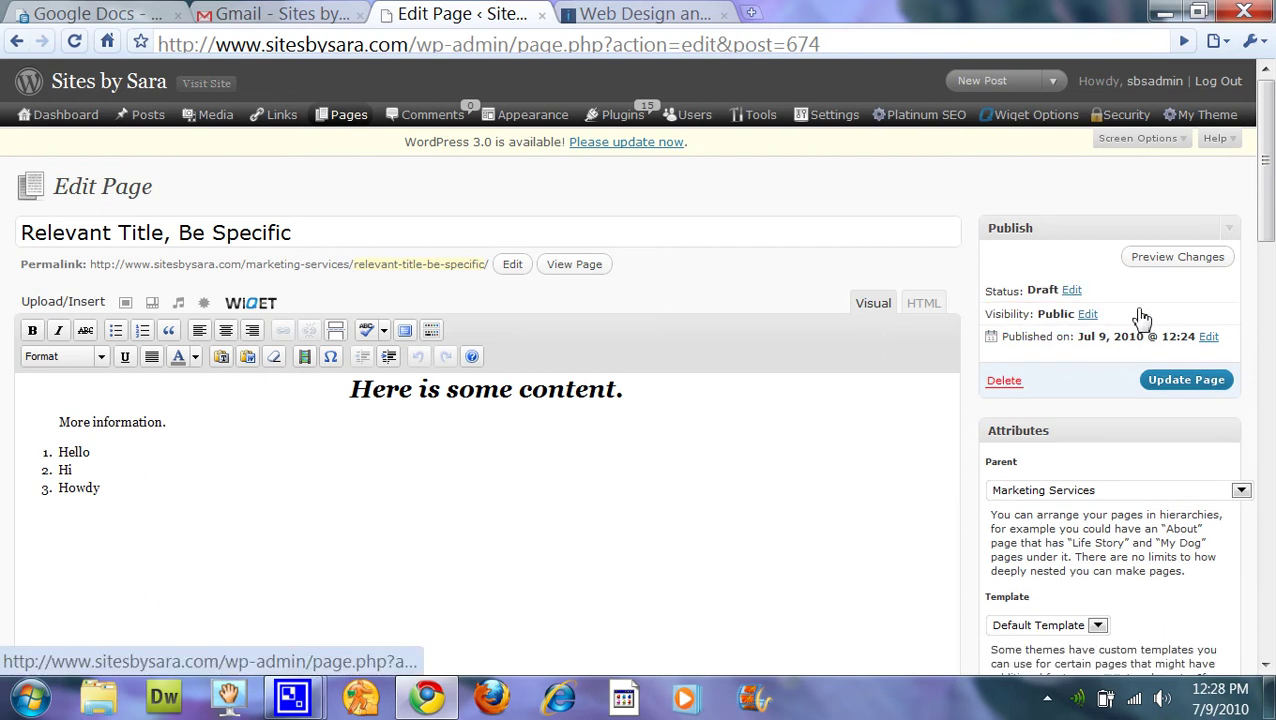
click(1166, 390)
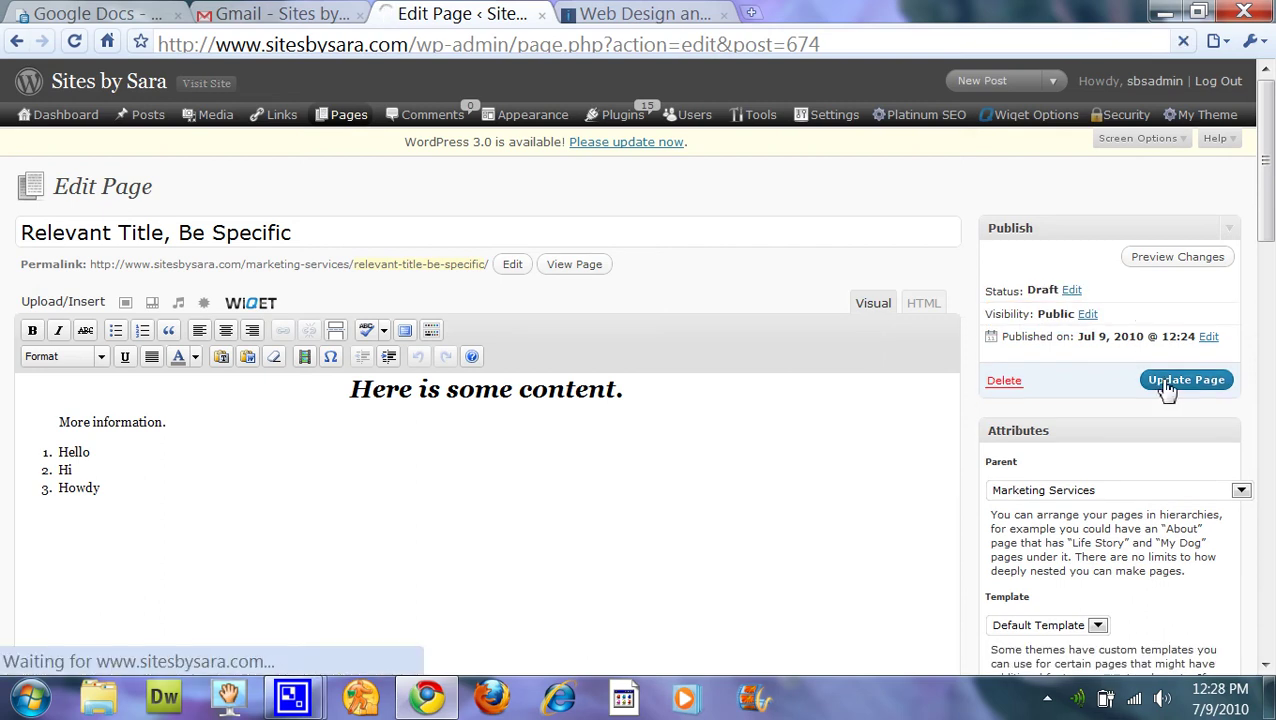
Reload the live homepage and publish the "Relevant Title, Be Specific" page again from its editor
click(645, 14)
click(72, 43)
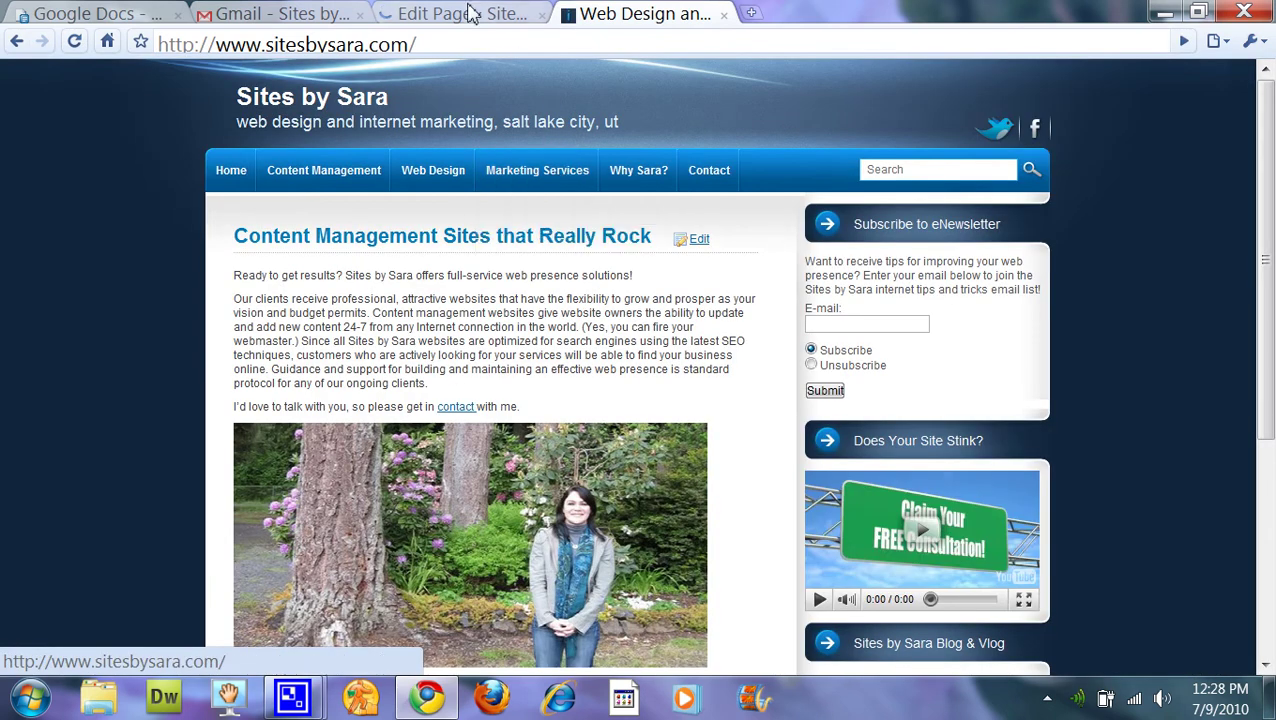
click(476, 17)
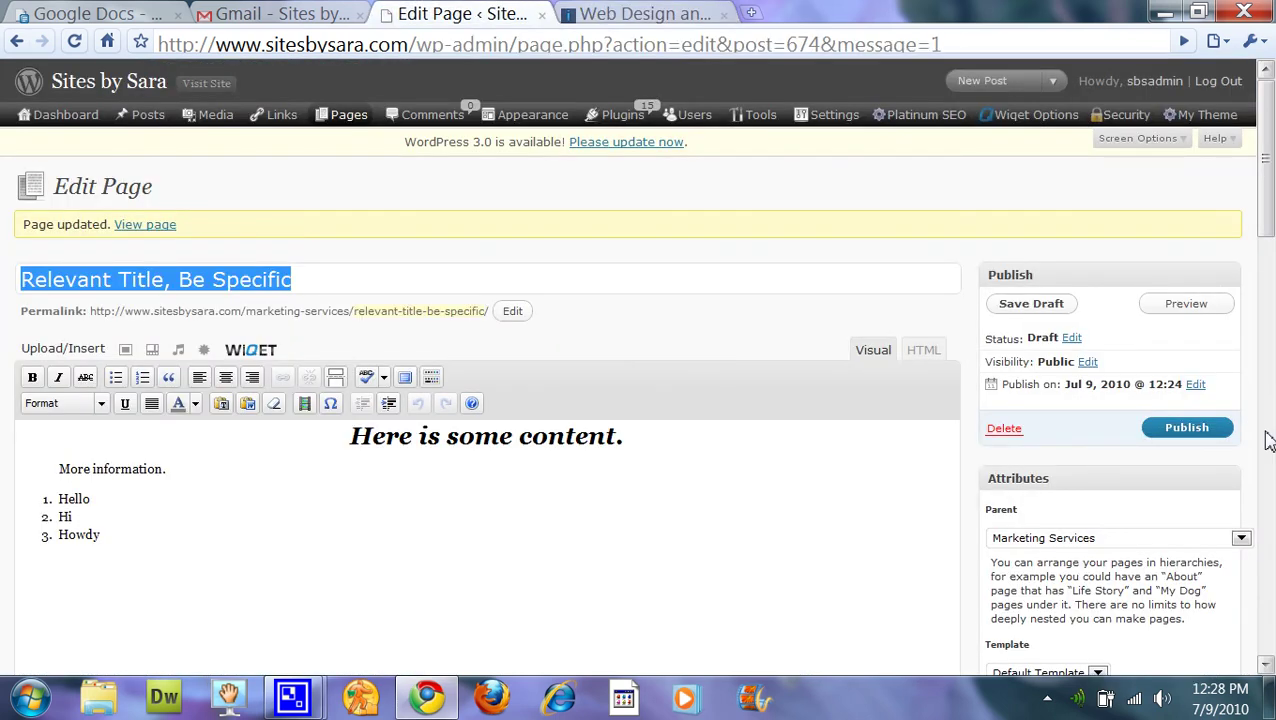
click(1184, 436)
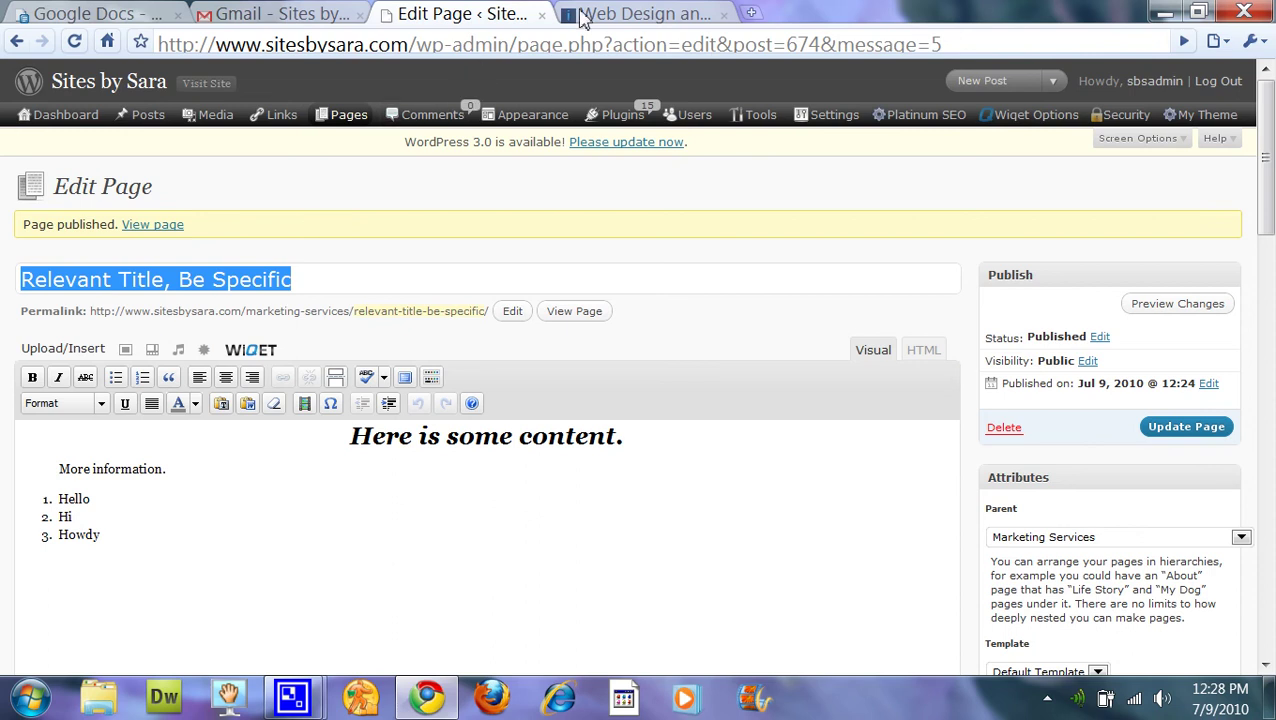
Reload the live homepage and open "Relevant Title, Be Specific" from the Marketing Services submenu to verify it is published
click(623, 16)
click(76, 46)
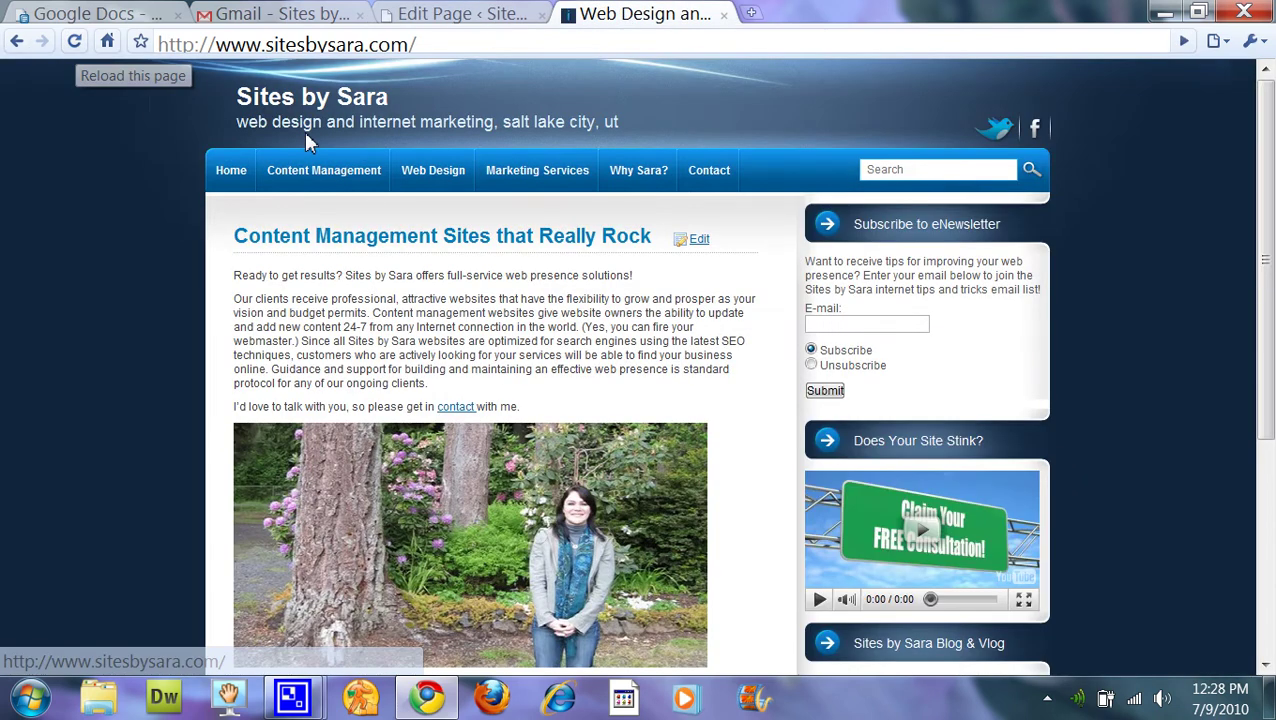
mouse_move(512, 170)
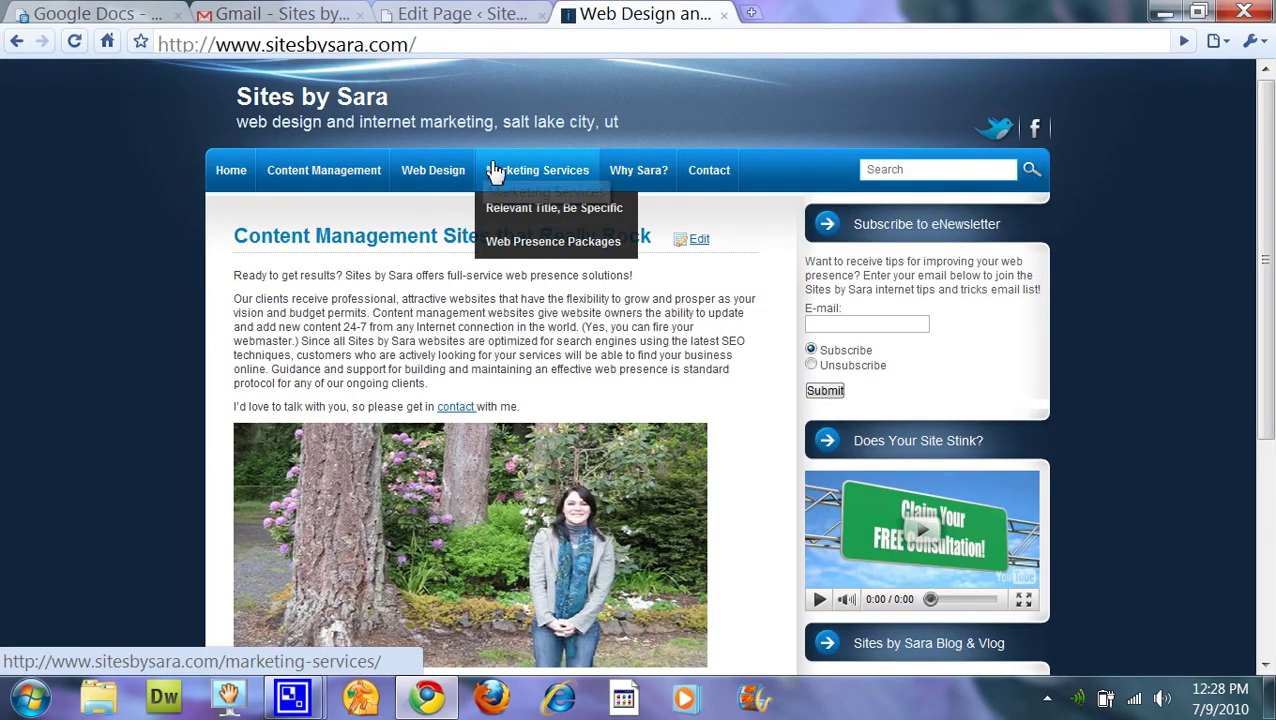
click(536, 210)
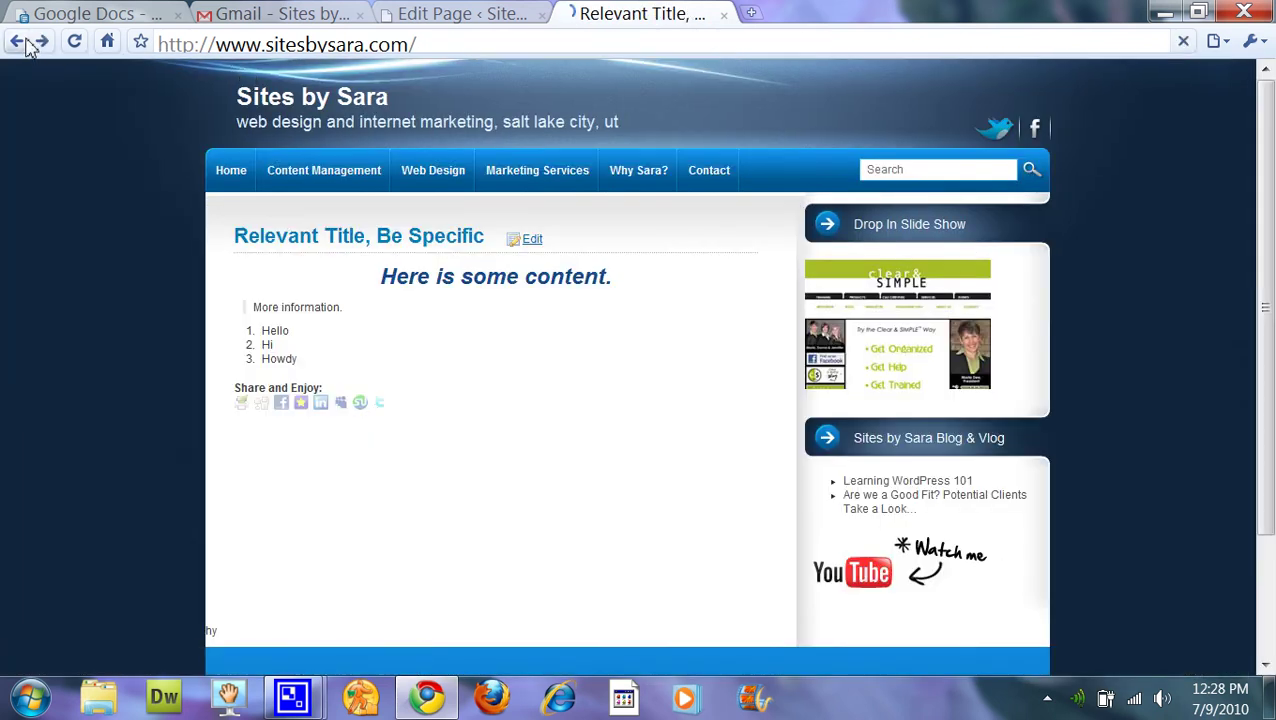
click(17, 42)
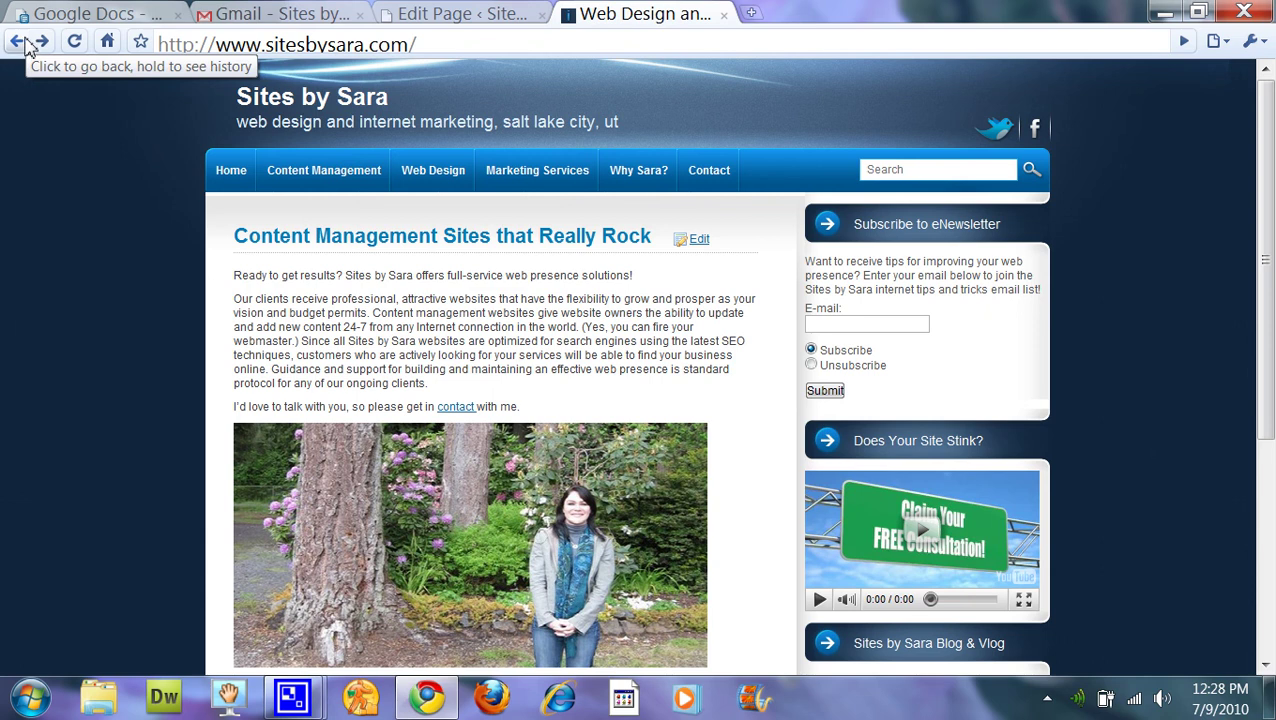
click(28, 46)
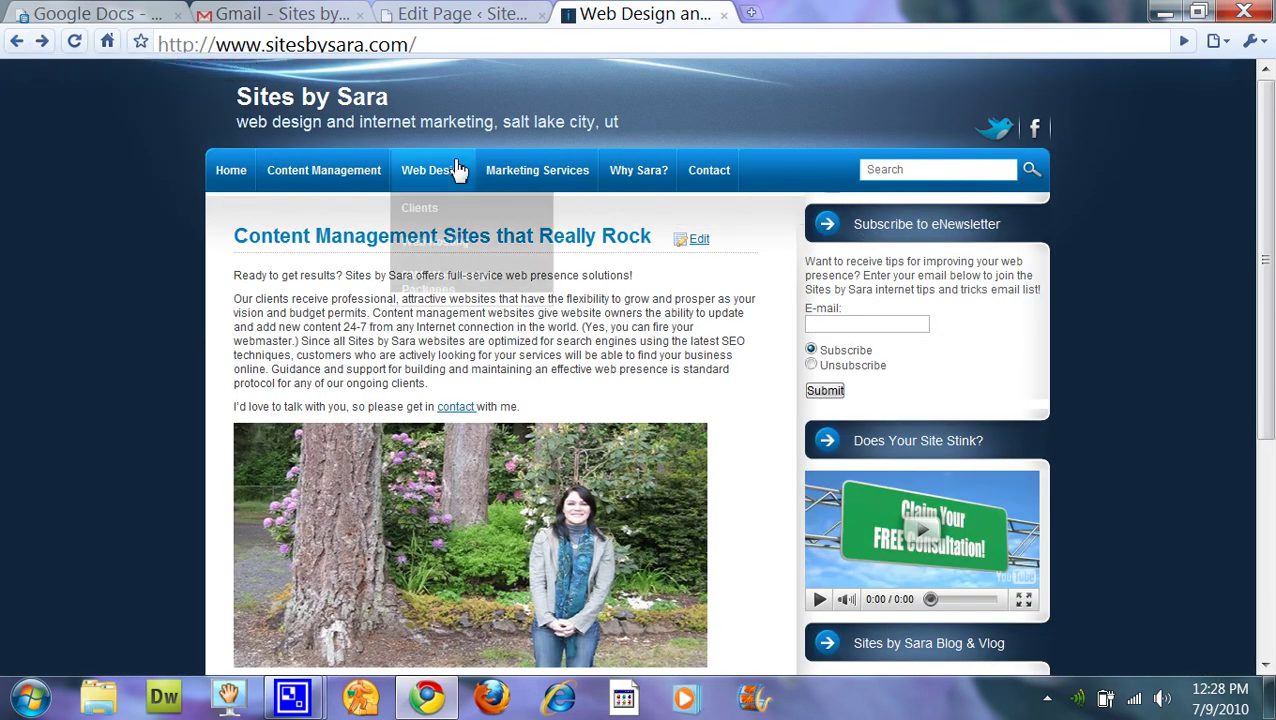
mouse_move(540, 165)
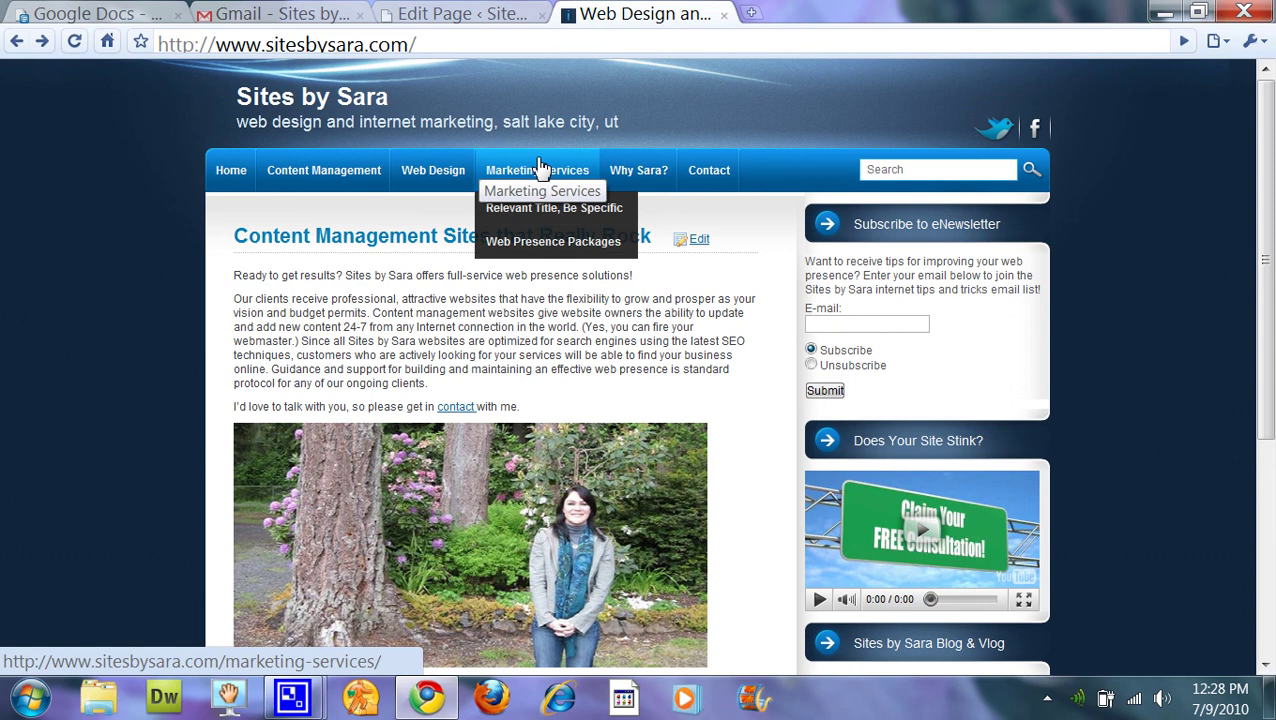
click(574, 222)
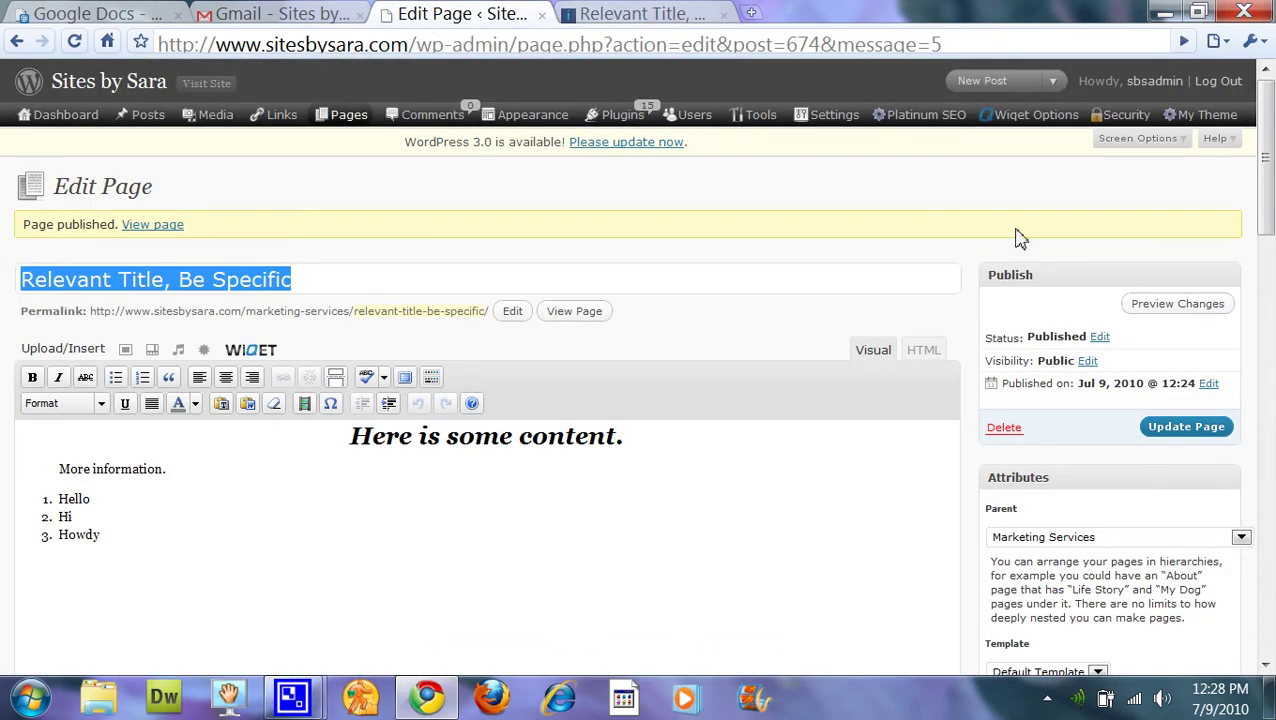
Set the "Relevant Title, Be Specific" page's status back to Draft in its editor
click(1100, 339)
click(1090, 360)
click(1060, 401)
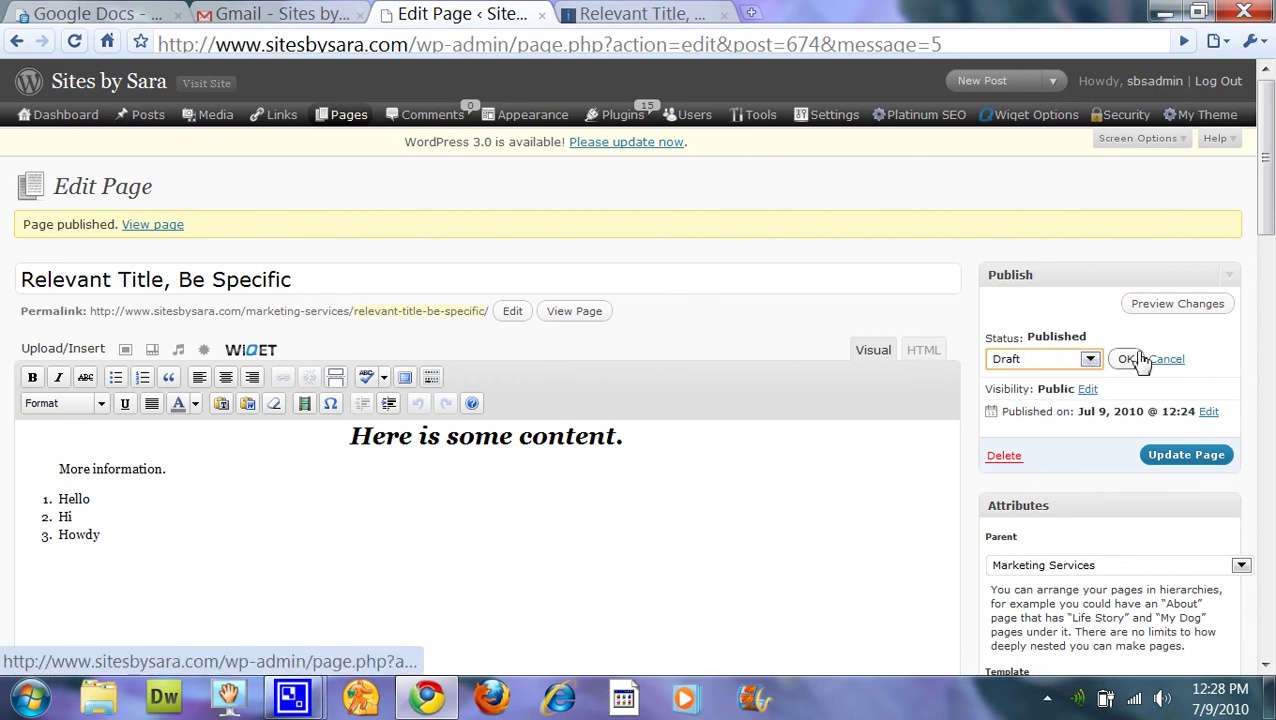
right_click(1126, 362)
click(1123, 362)
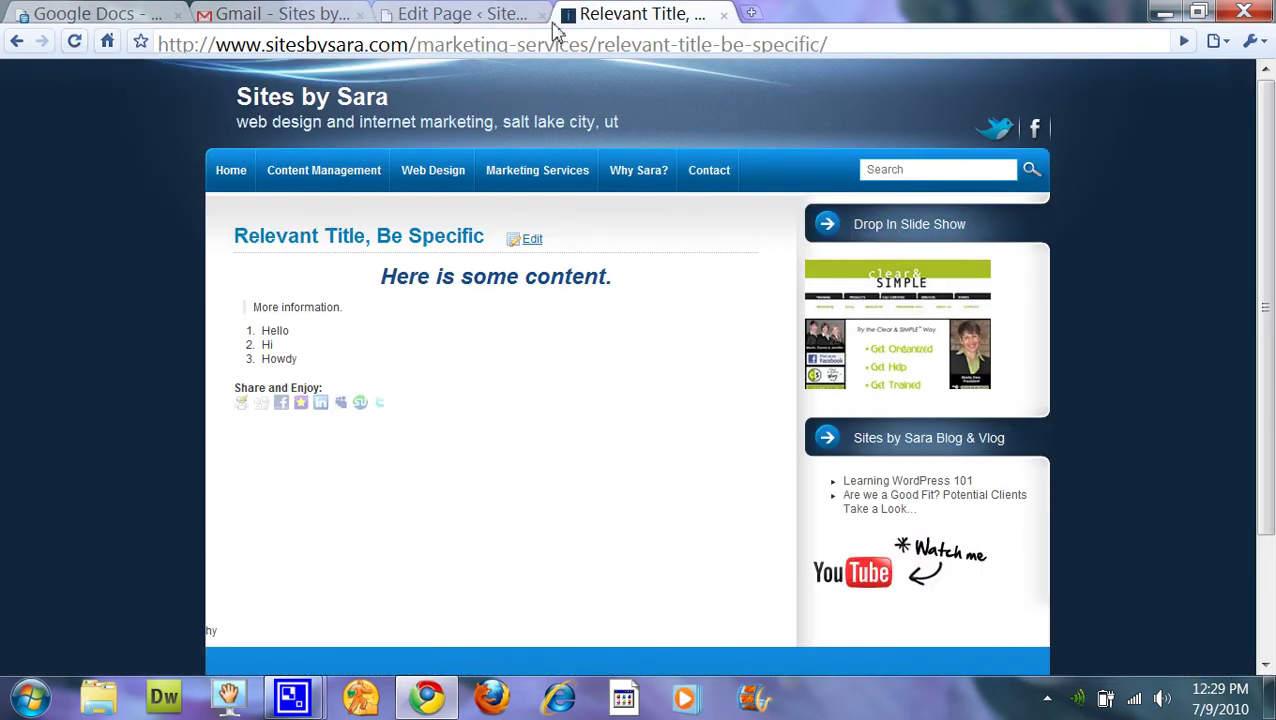
Check the Marketing Services submenu on the live site and update the page to save its Draft status
click(520, 14)
click(640, 14)
mouse_move(516, 185)
click(428, 14)
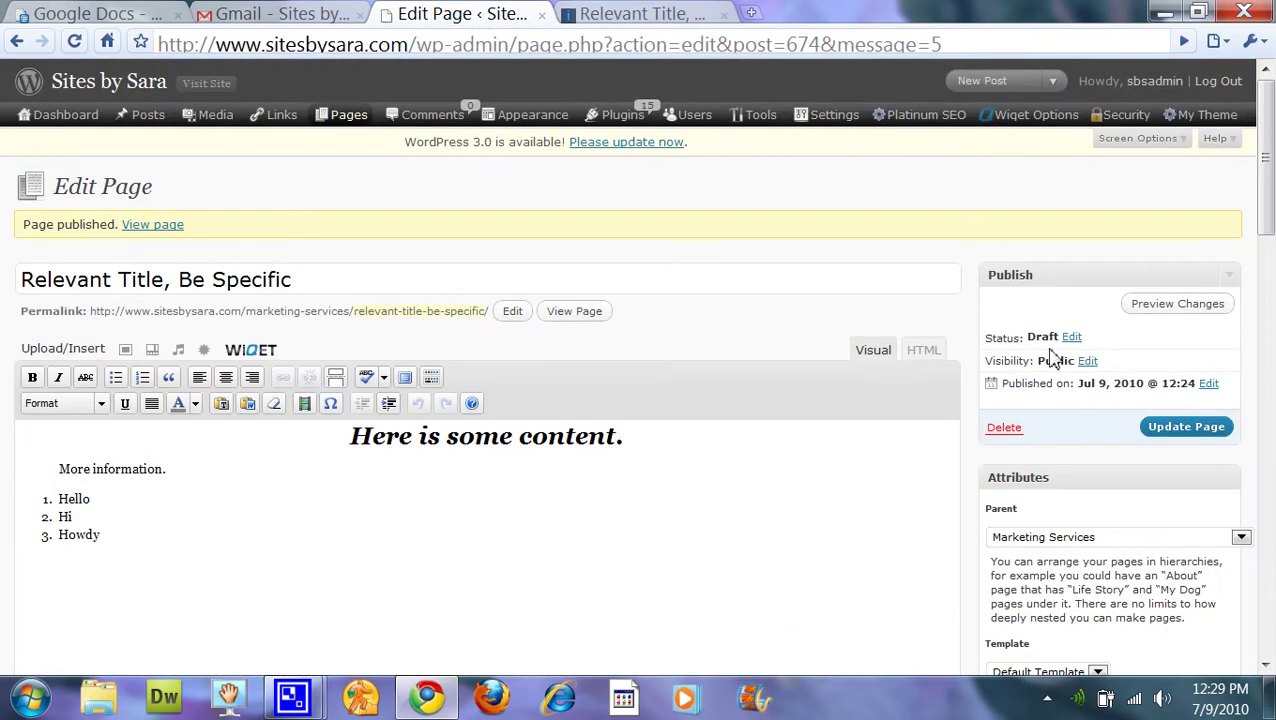
click(1201, 440)
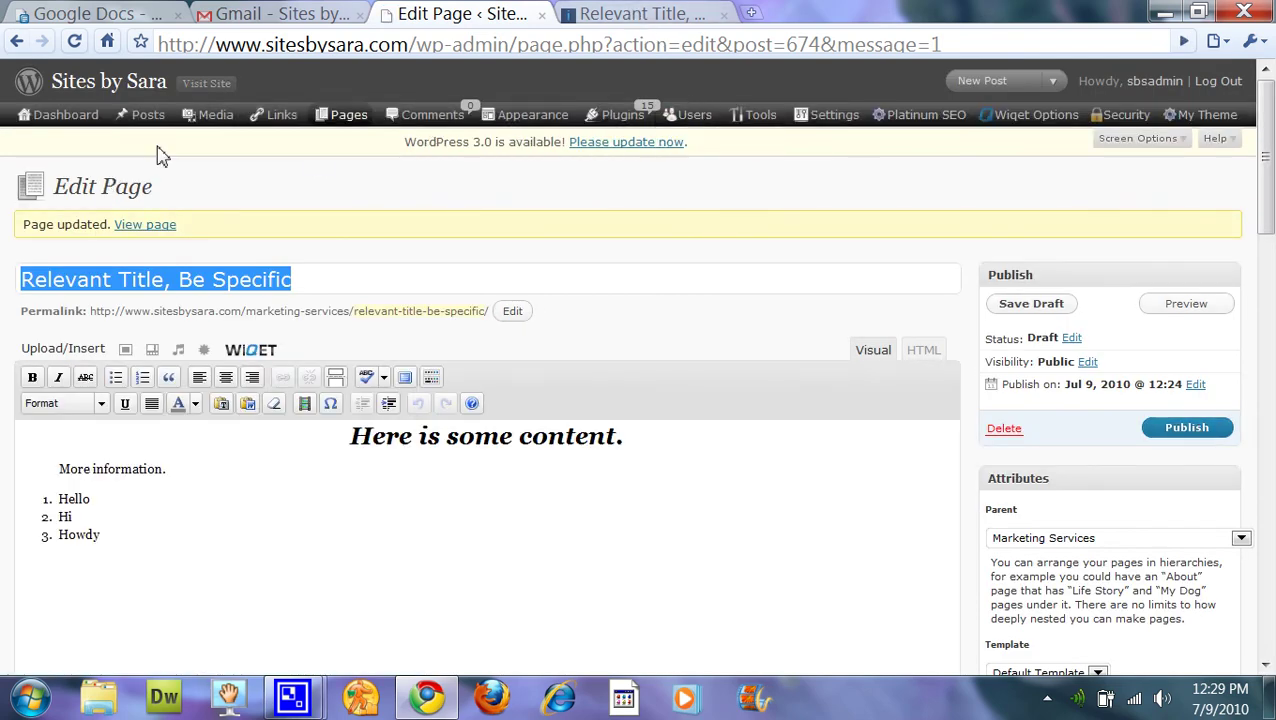
Open the list of existing pages and check how "Relevant Title, Be Specific" is marked under Marketing Services
click(340, 116)
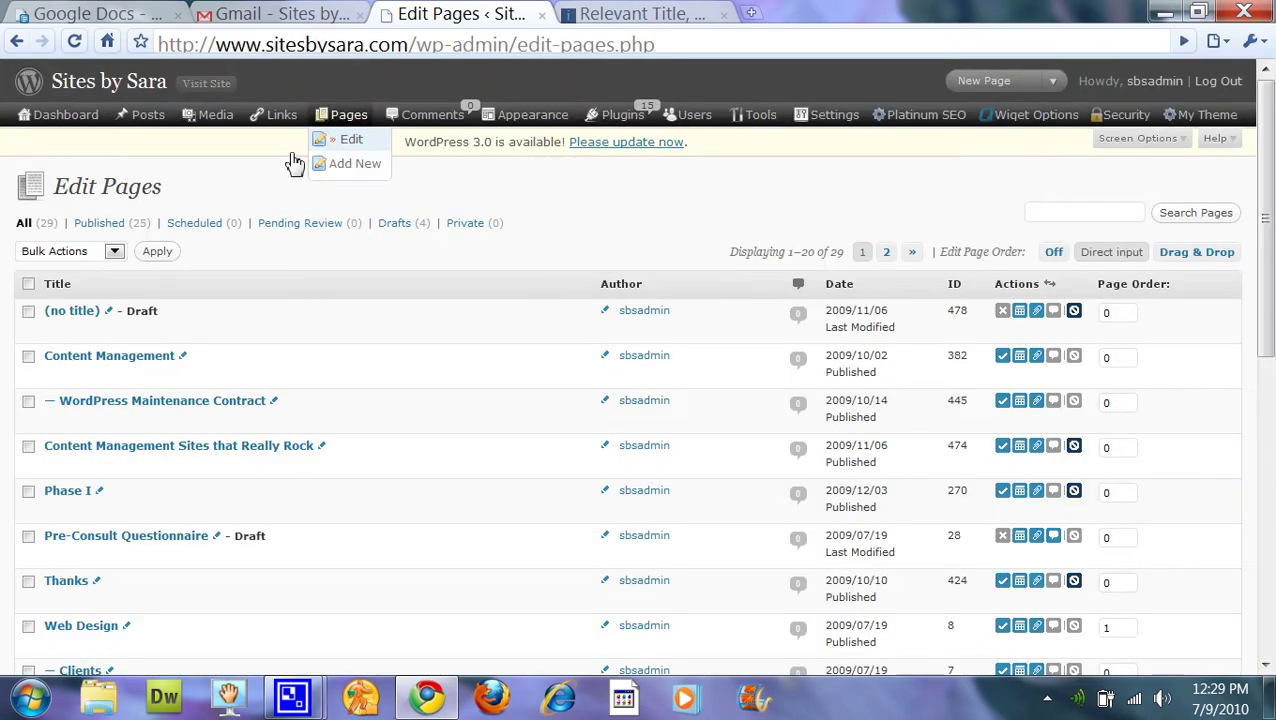
scroll(281, 297, down, 3)
scroll(281, 297, down, 5)
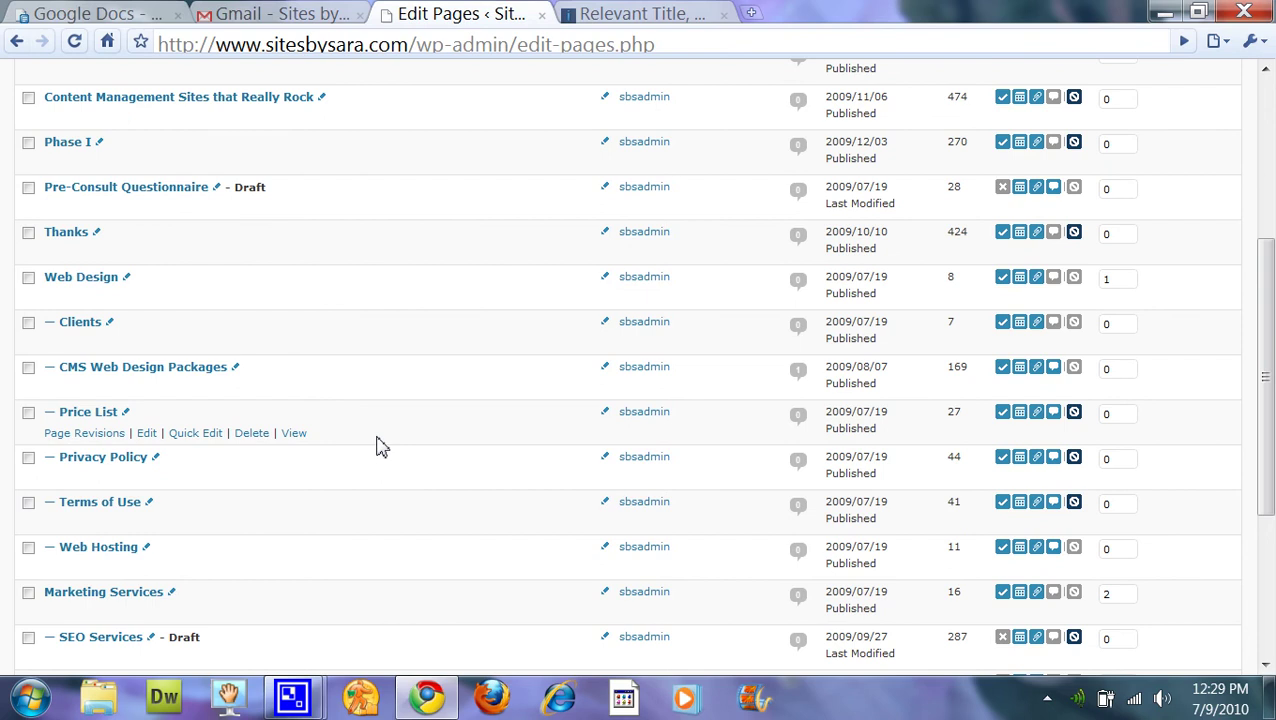
scroll(380, 446, down, 2)
scroll(380, 446, down, 2)
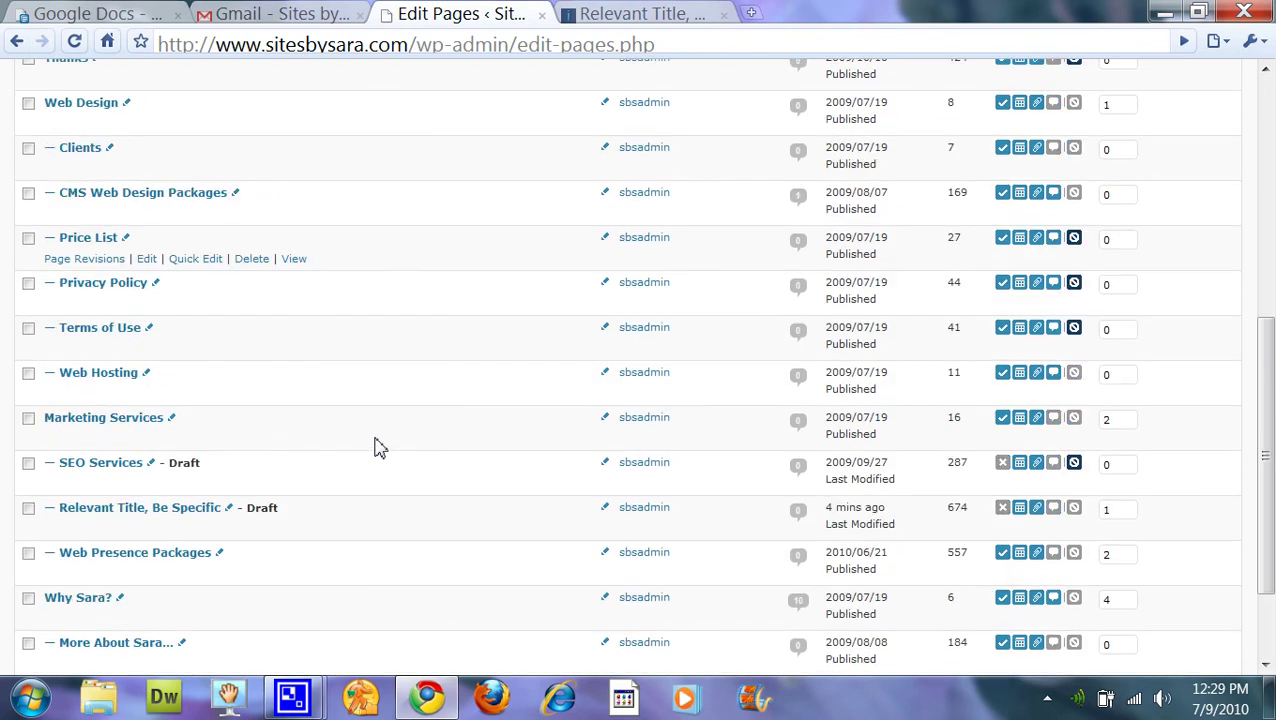
mouse_move(268, 528)
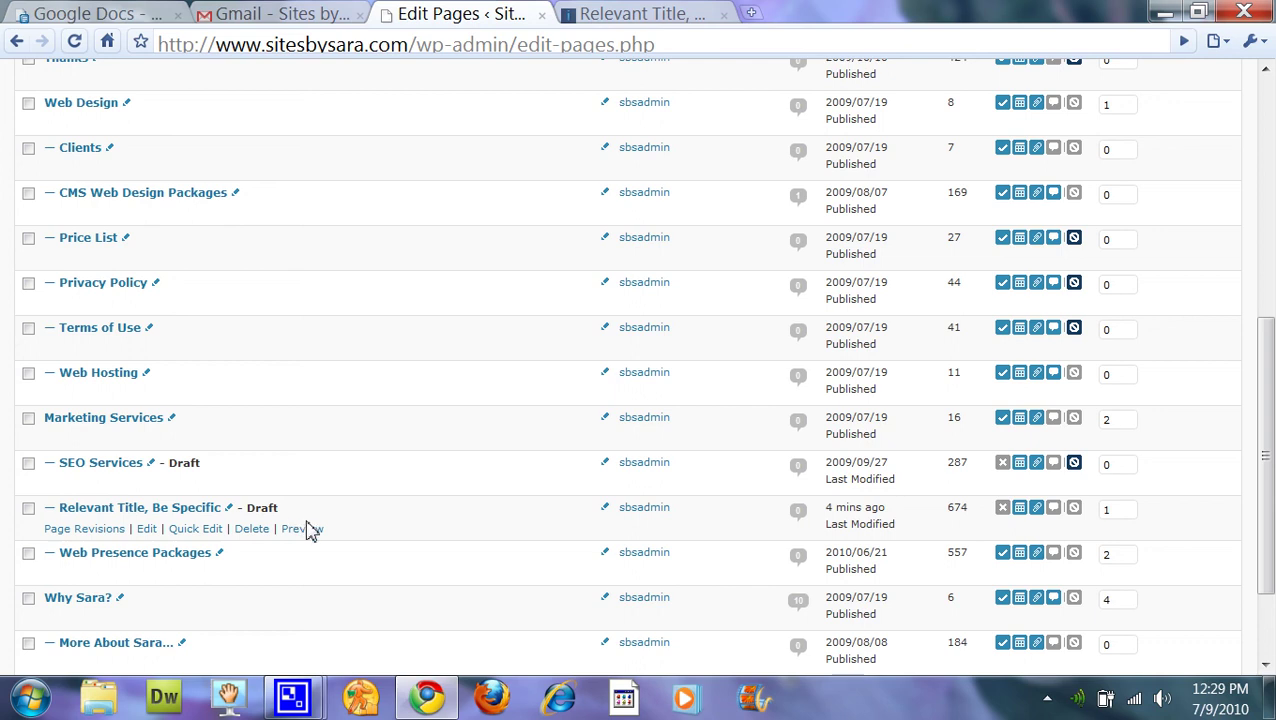
Open the live Marketing Services page to check its submenu, and open Web Presence Packages from it
click(612, 14)
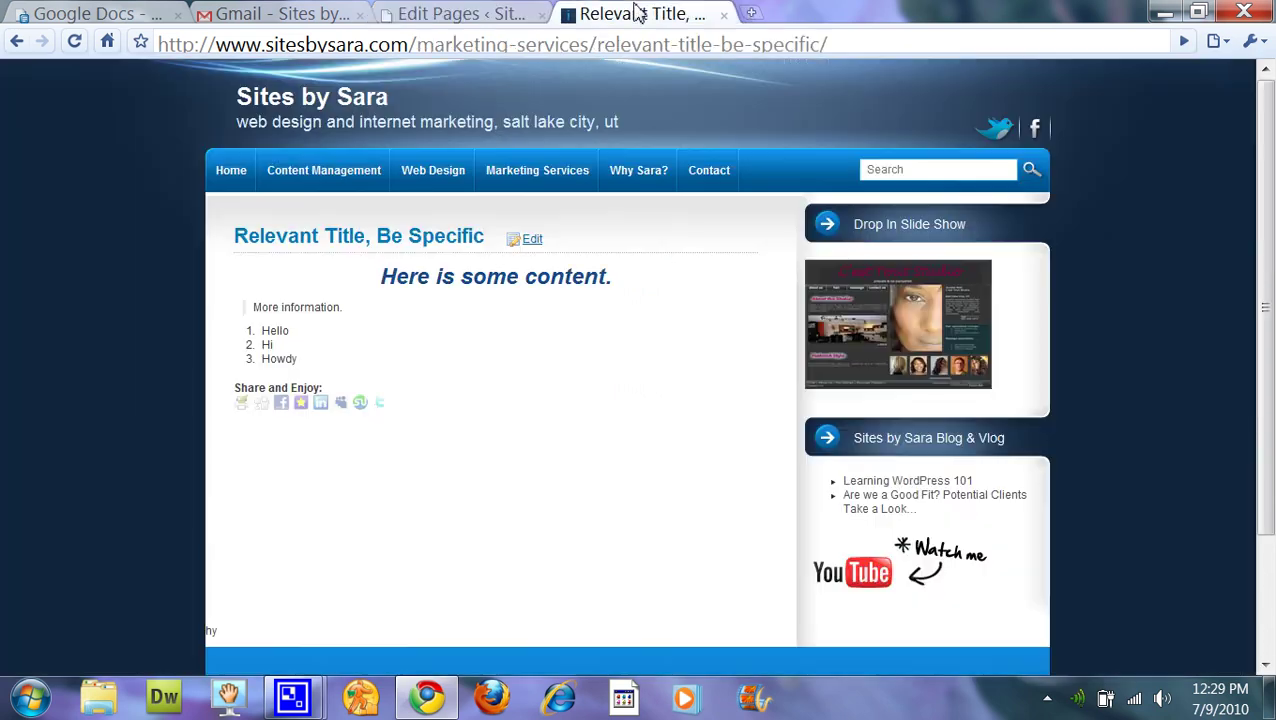
click(517, 173)
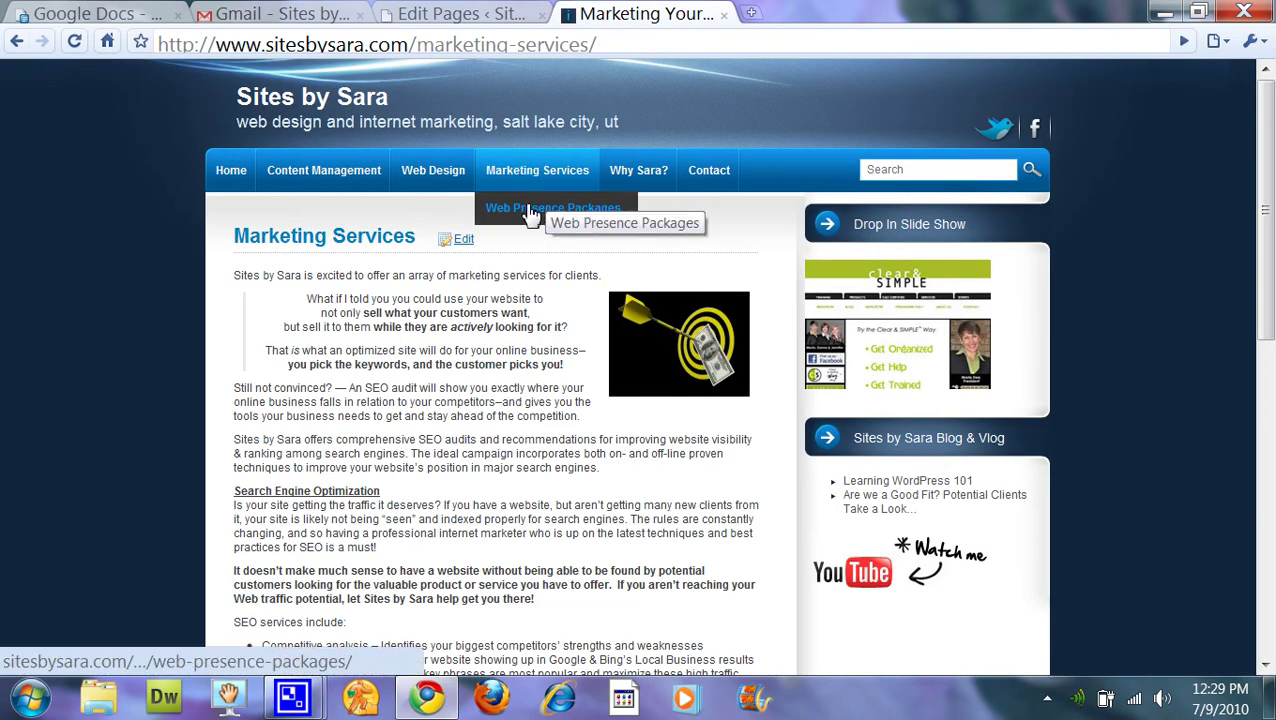
click(522, 210)
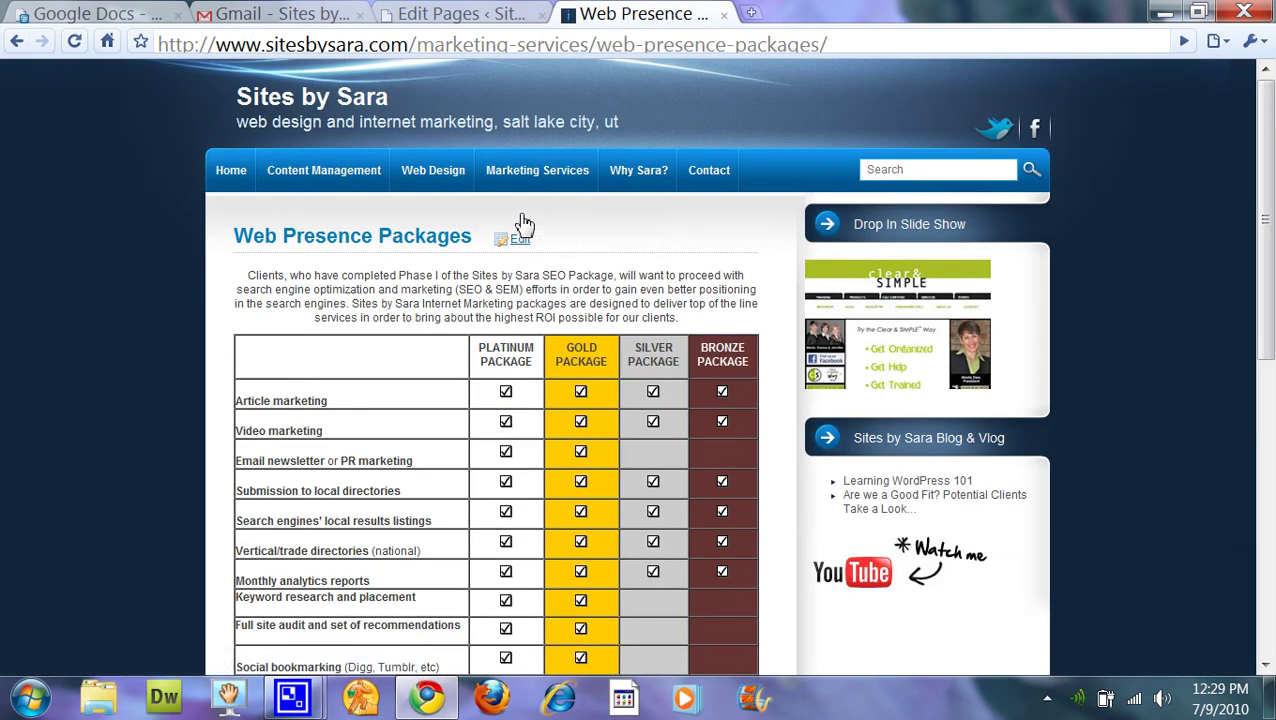
Compare the drafts in the list of pages with the live Marketing Services submenu, and return to the list
click(463, 14)
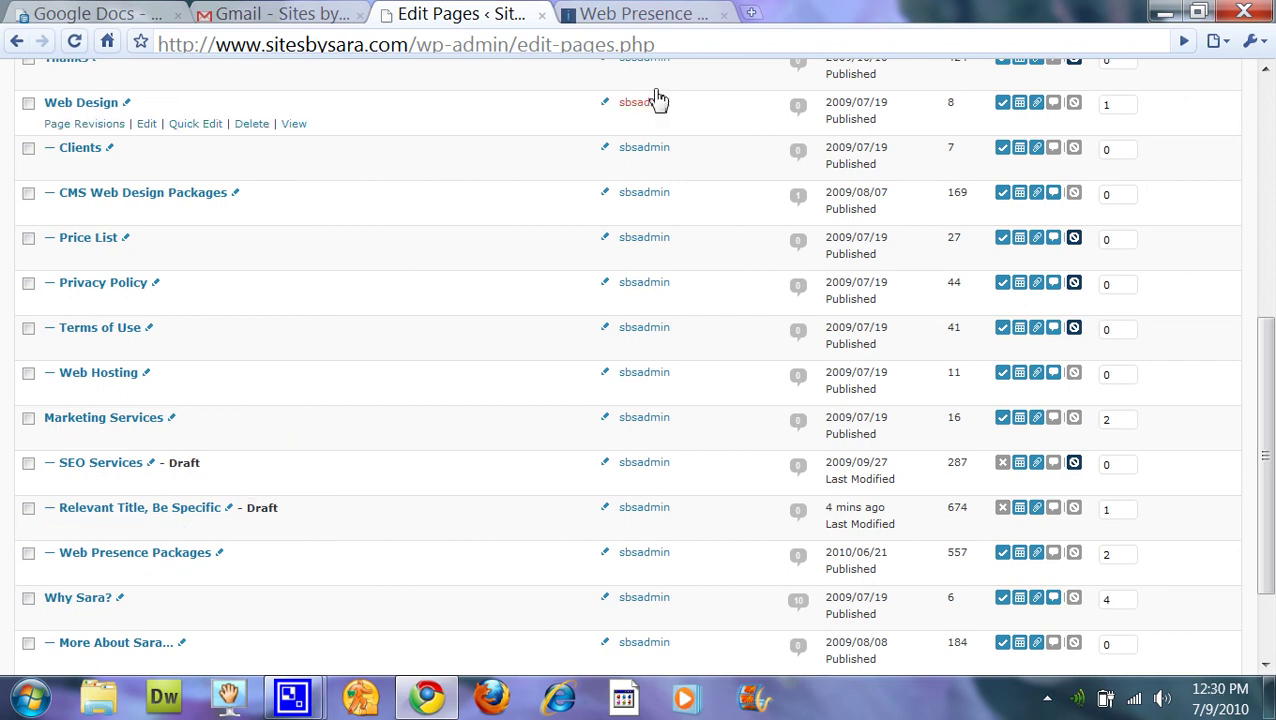
click(615, 12)
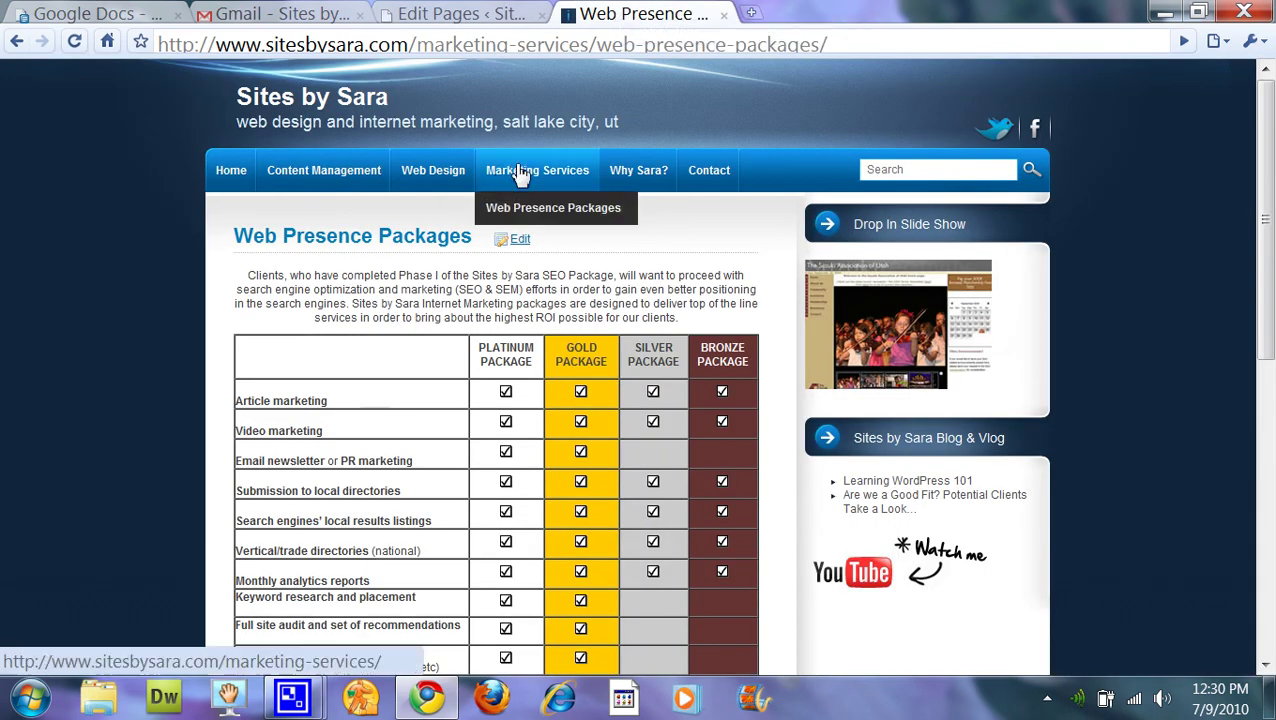
click(520, 210)
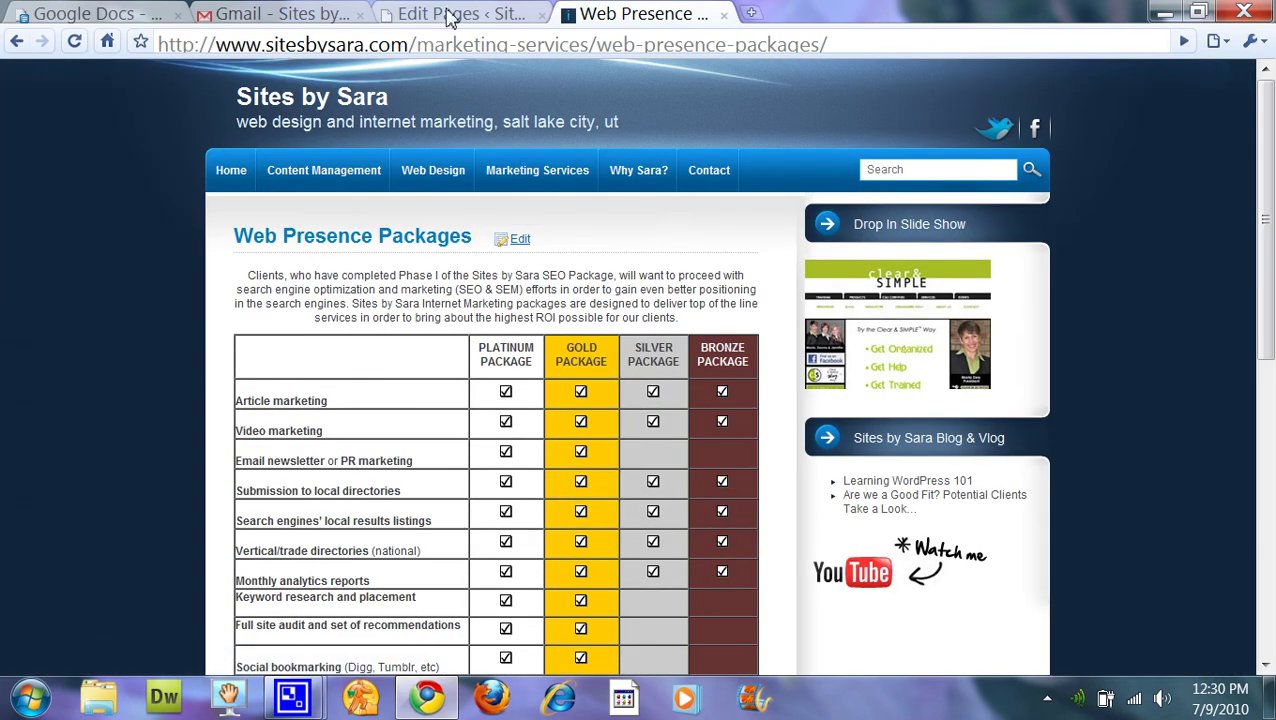
click(449, 14)
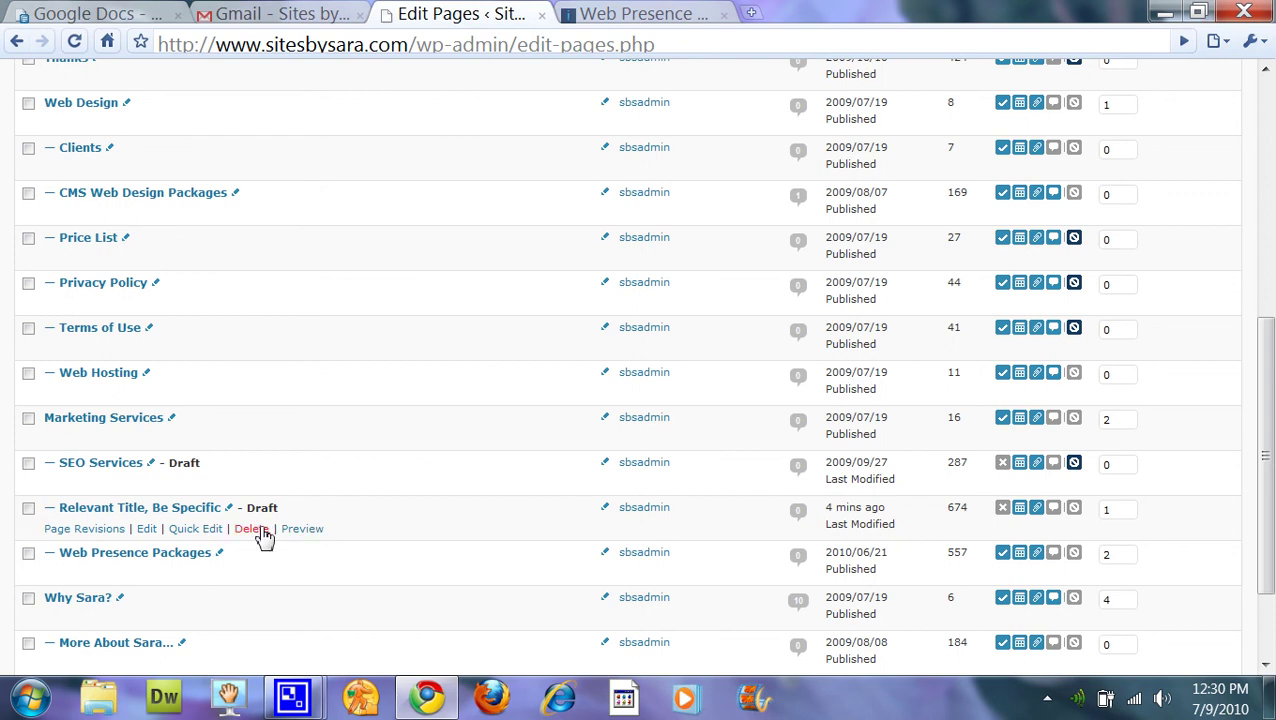
Delete the "Relevant Title, Be Specific" draft through the Delete bulk action, and check the Marketing Services subpages in the list
click(28, 508)
scroll(322, 526, down, 3)
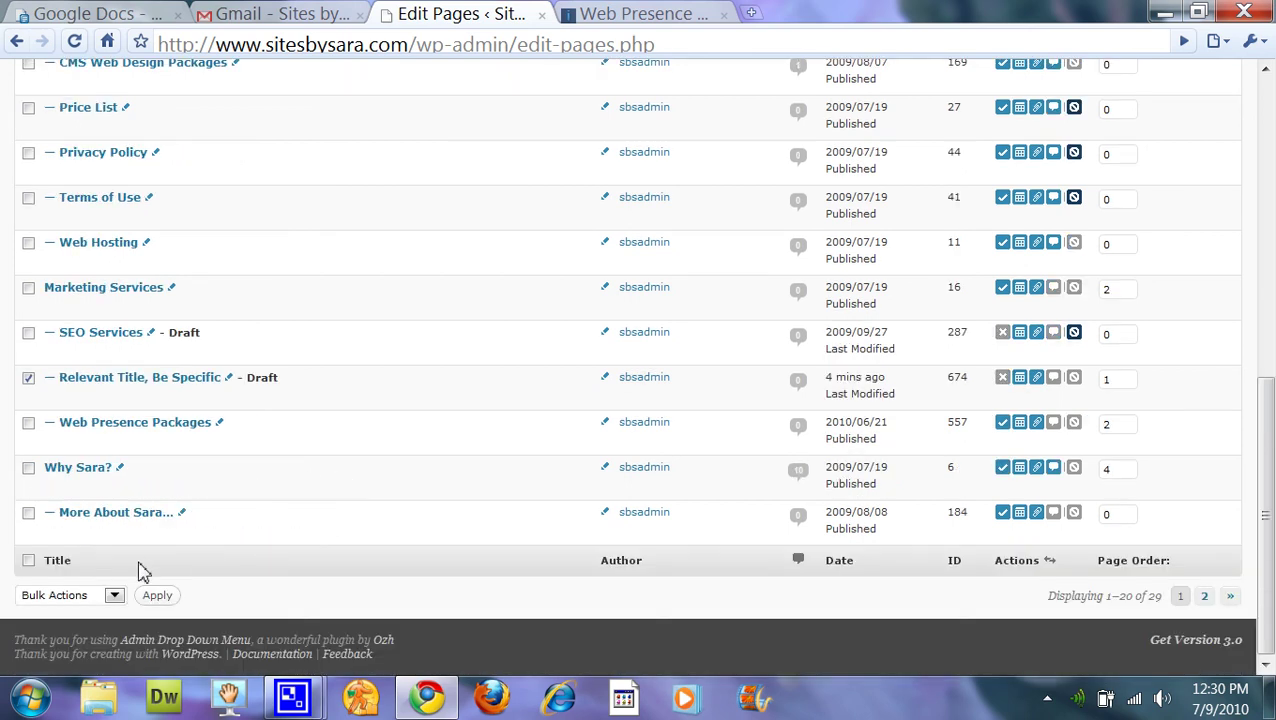
click(114, 600)
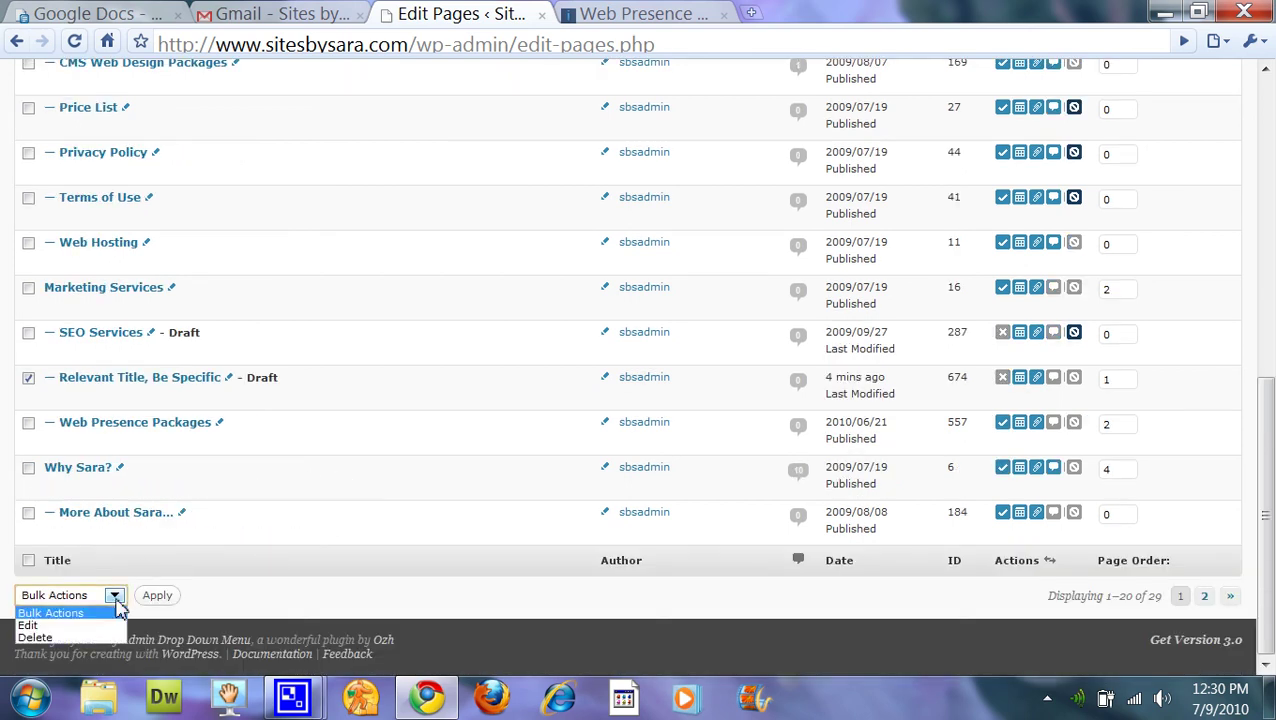
click(62, 639)
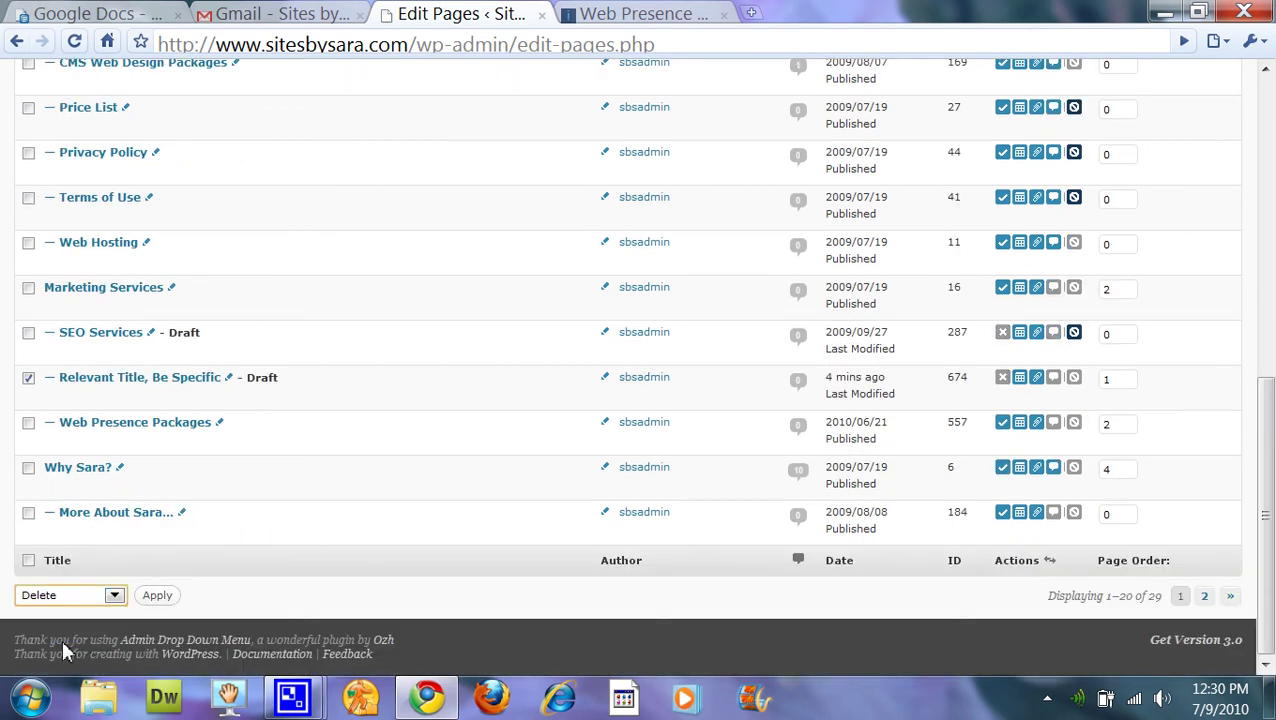
click(157, 597)
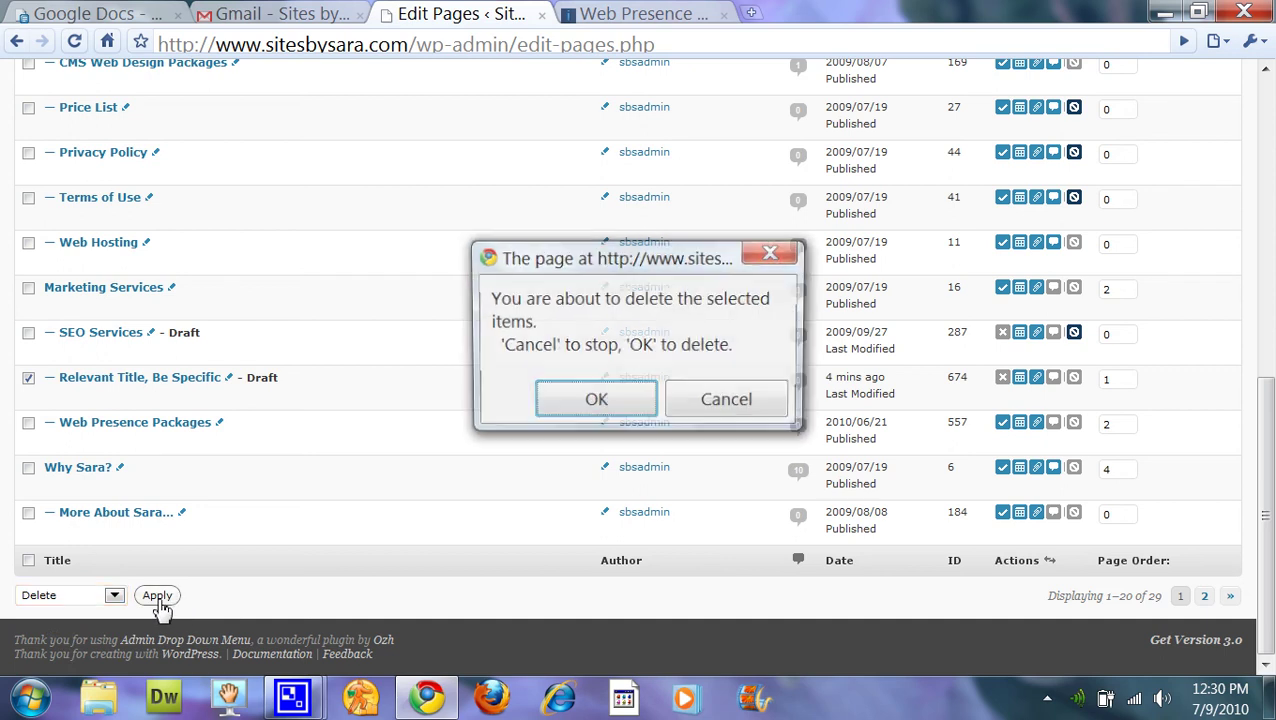
click(598, 401)
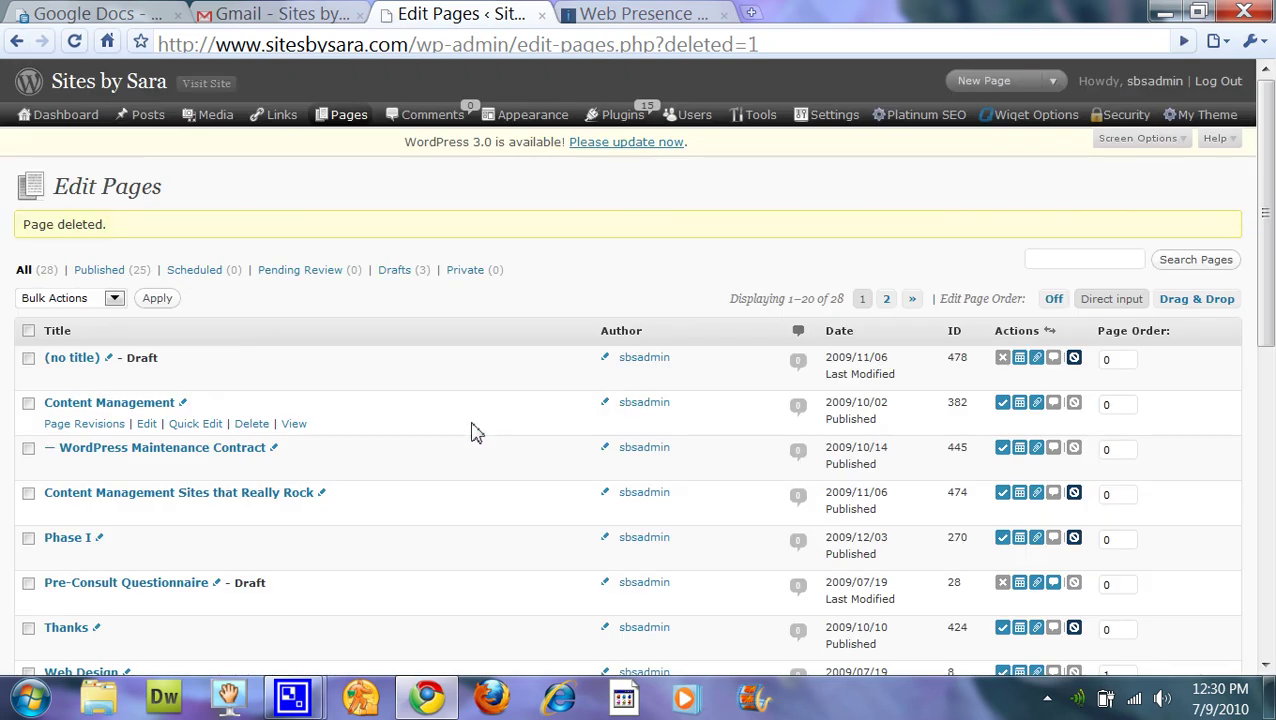
scroll(470, 435, down, 7)
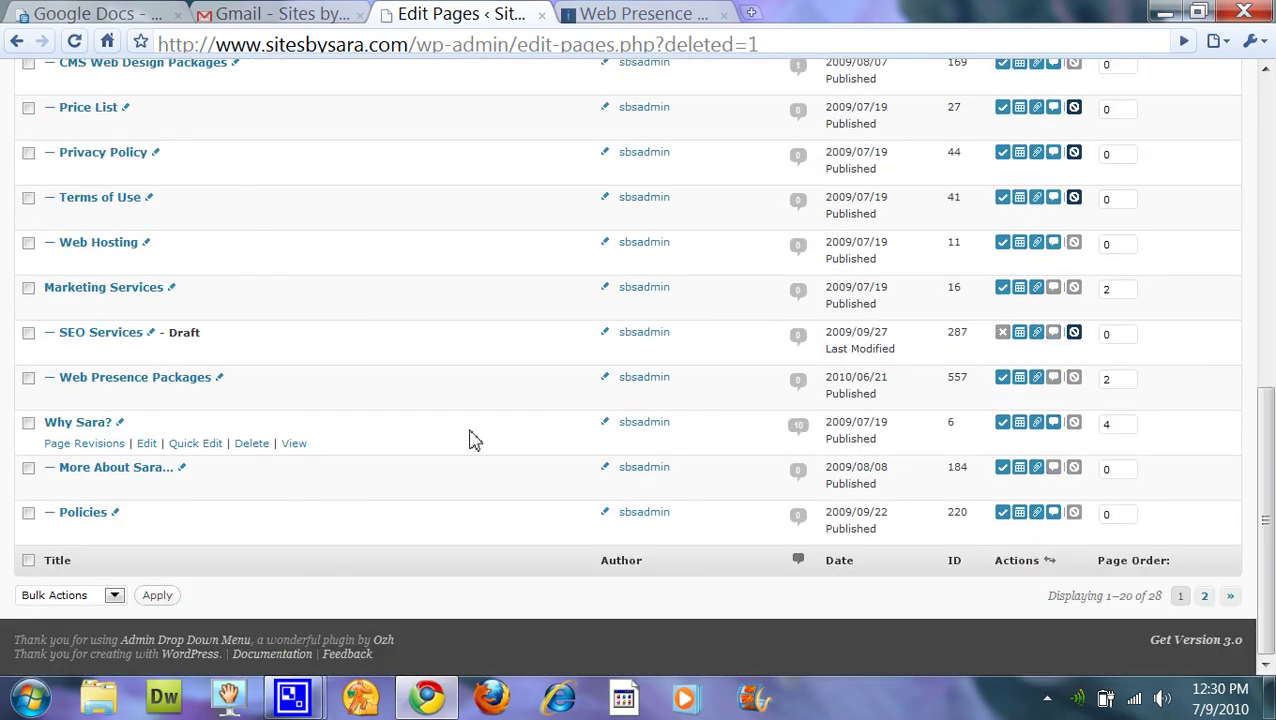
scroll(472, 438, up, 7)
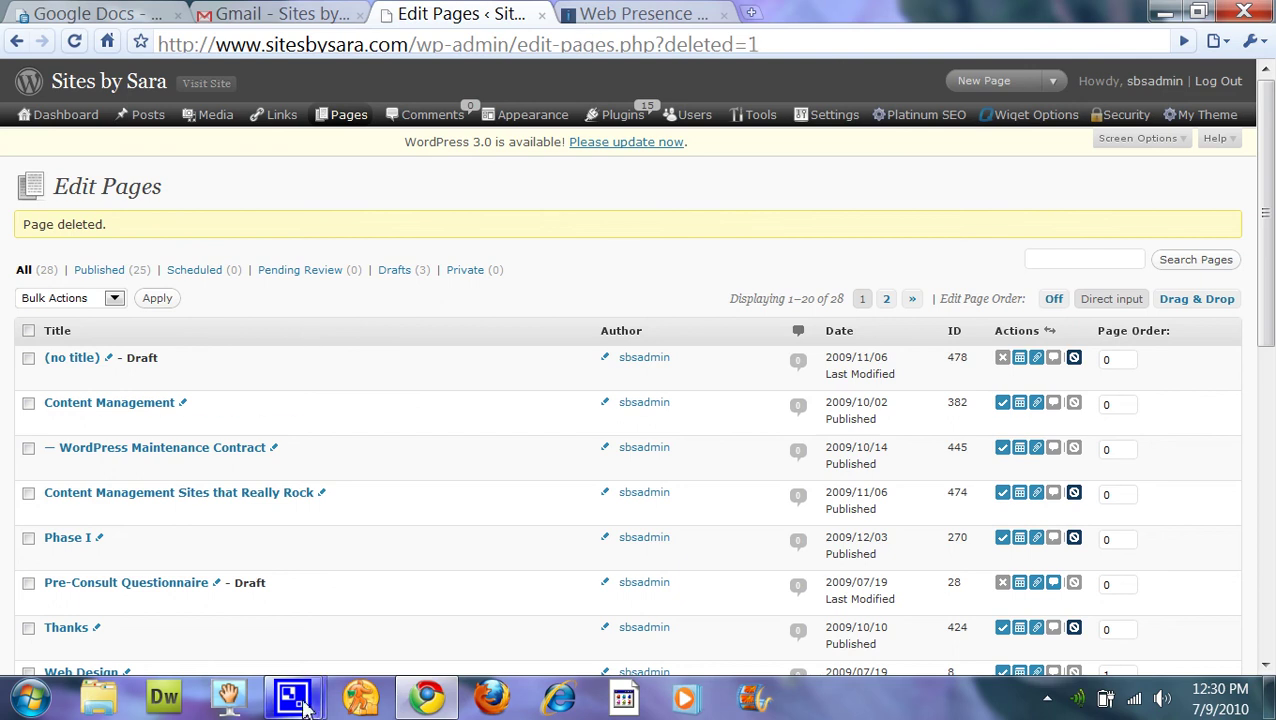
mouse_move(293, 697)
click(211, 524)
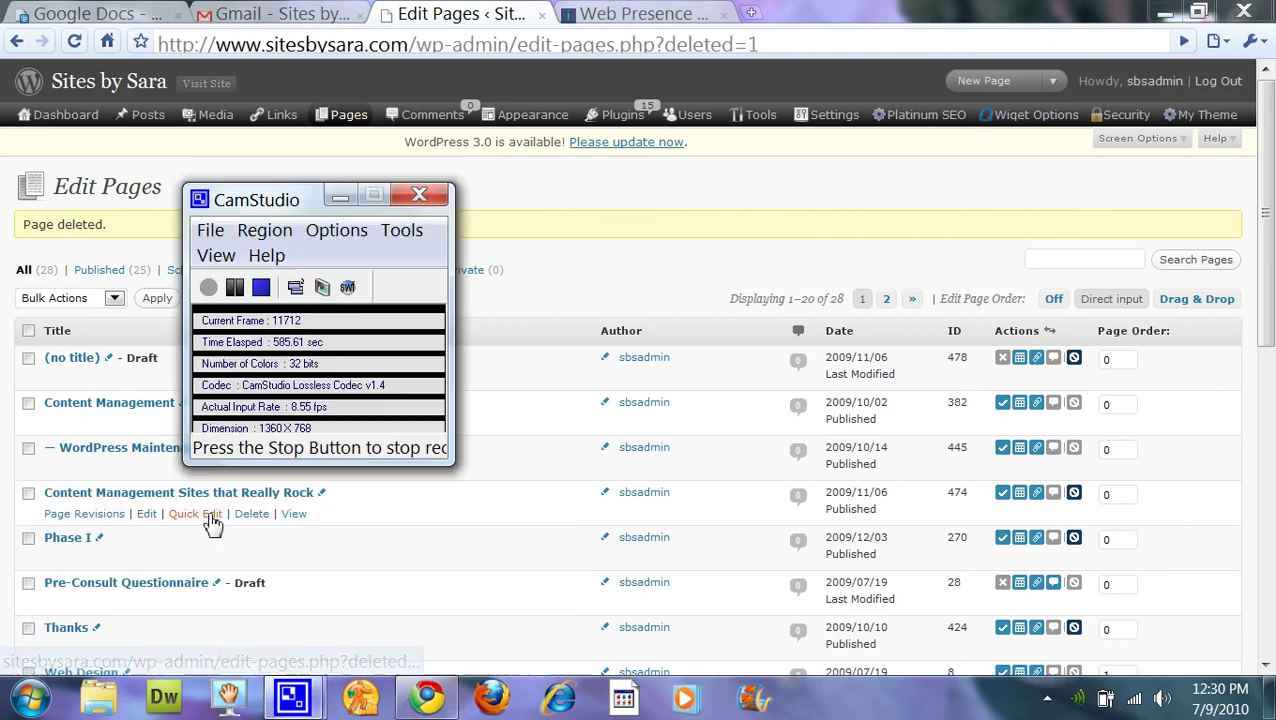